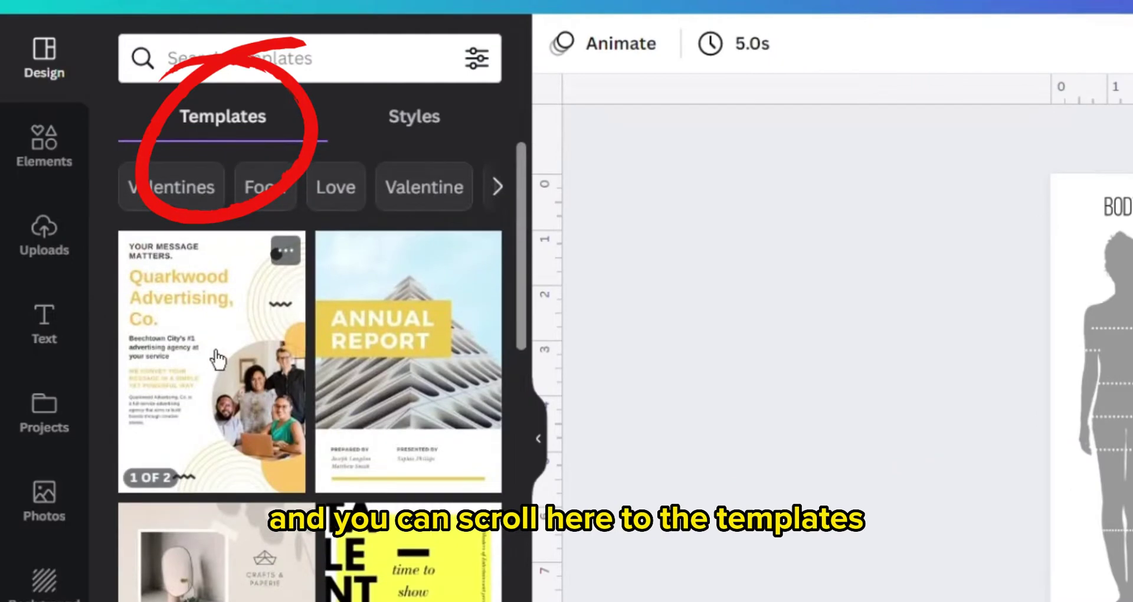
Apply the yellow "SHAPE YOUR BODY" fitness template from a "body" template search and delete its athlete photo
click(286, 70)
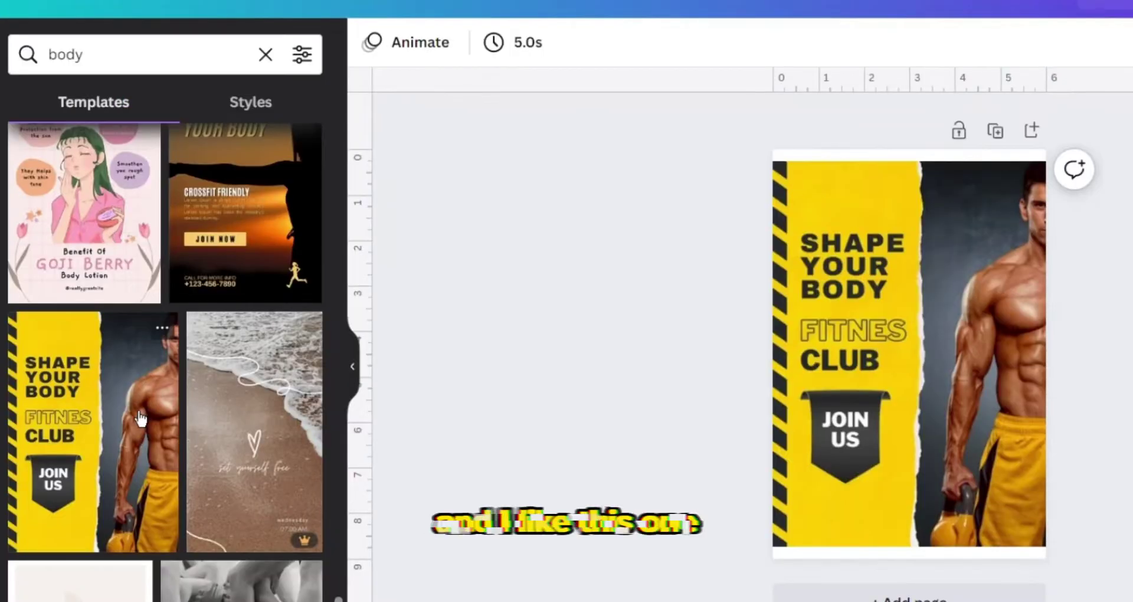
click(944, 342)
click(944, 341)
key(Delete)
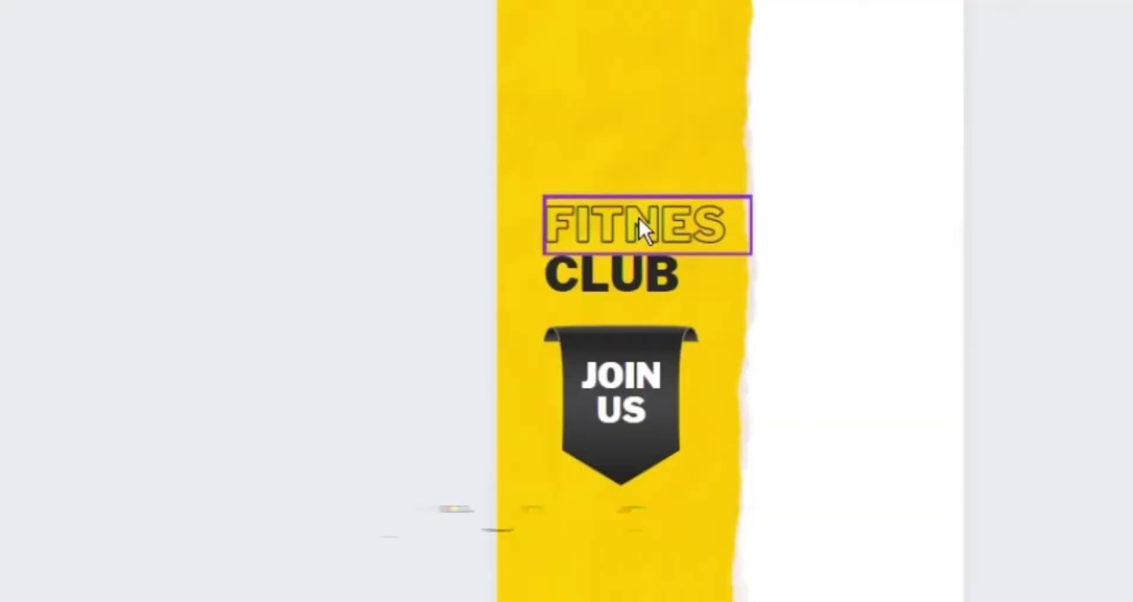
Delete the FITNES and CLUB headings and the JOIN US ribbon from the cover
click(714, 327)
key(Delete)
click(702, 356)
key(Delete)
click(707, 407)
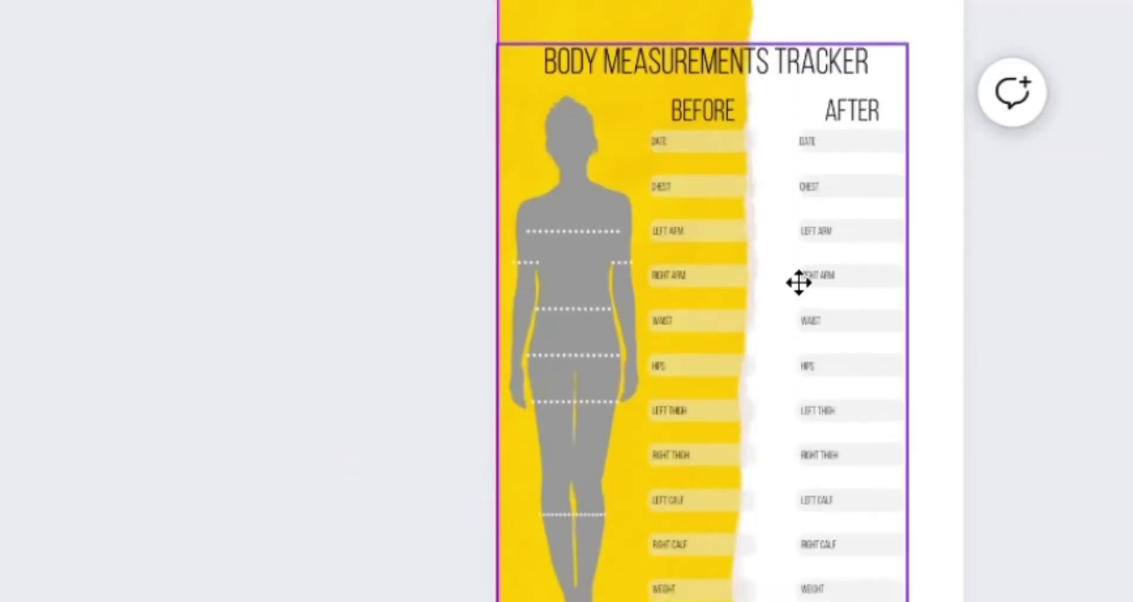
Centre the body measurements tracker image on the page and send it behind the yellow torn paper
drag(798, 282, 818, 218)
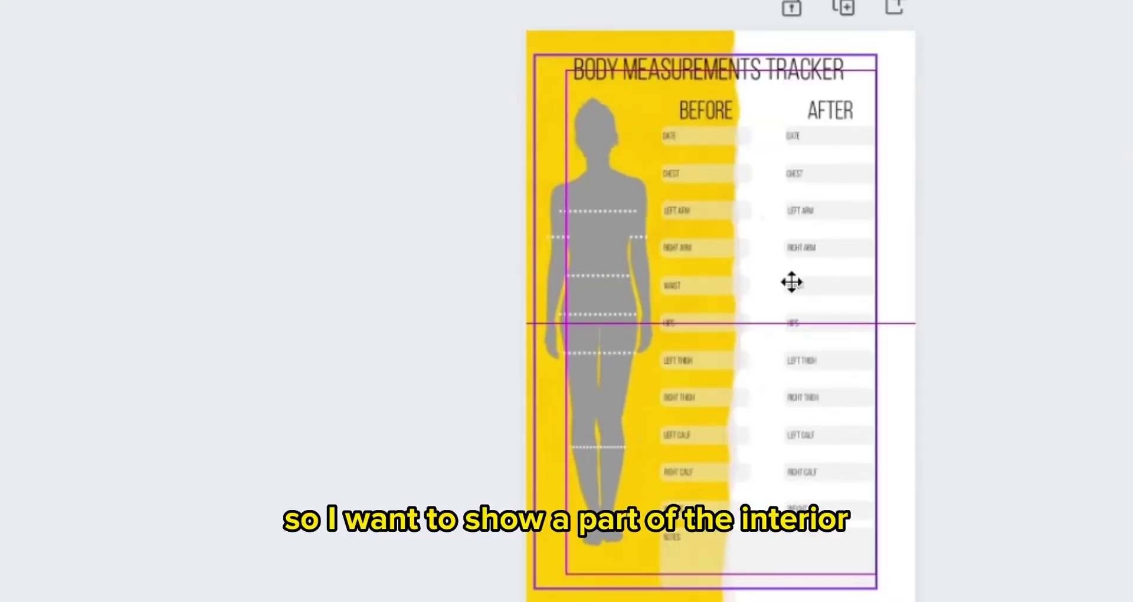
click(352, 278)
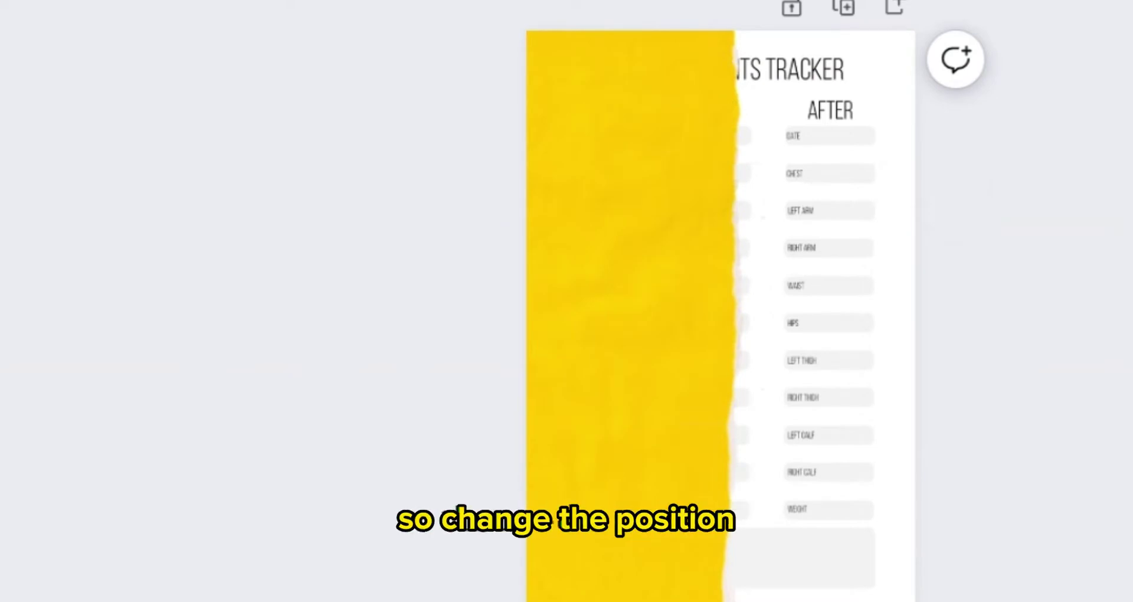
Flip the yellow torn paper horizontally and place it over the right side of the page
click(660, 102)
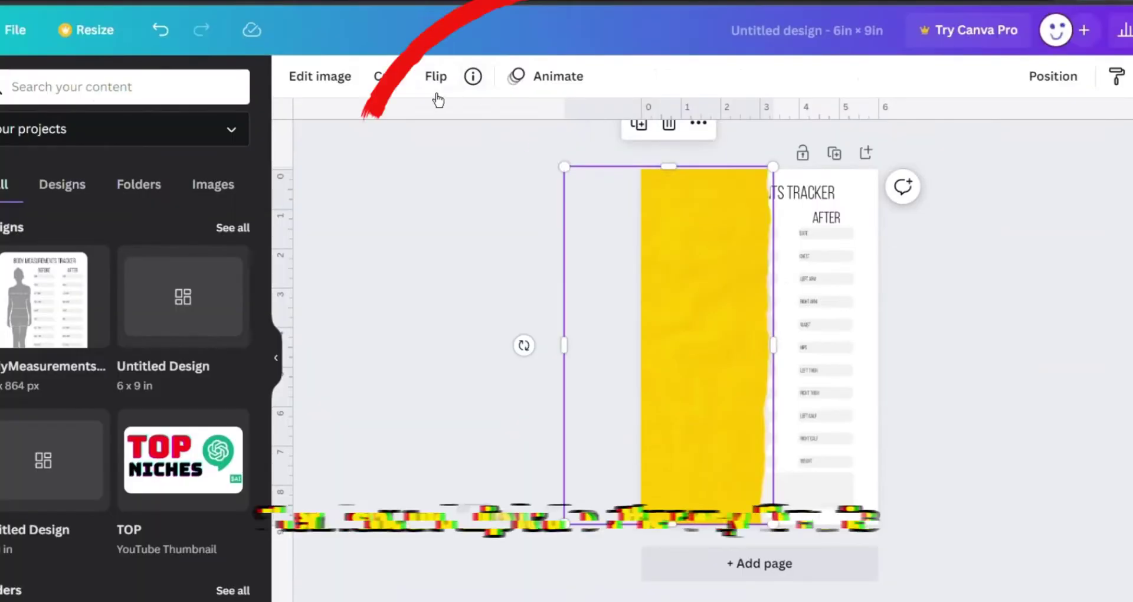
click(436, 76)
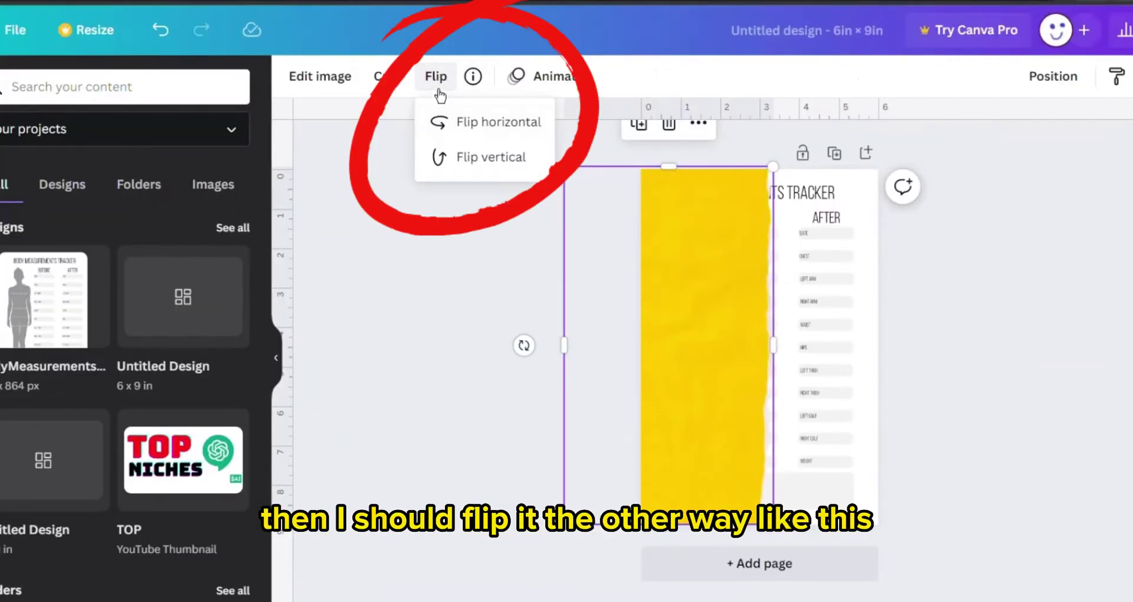
click(472, 121)
click(501, 263)
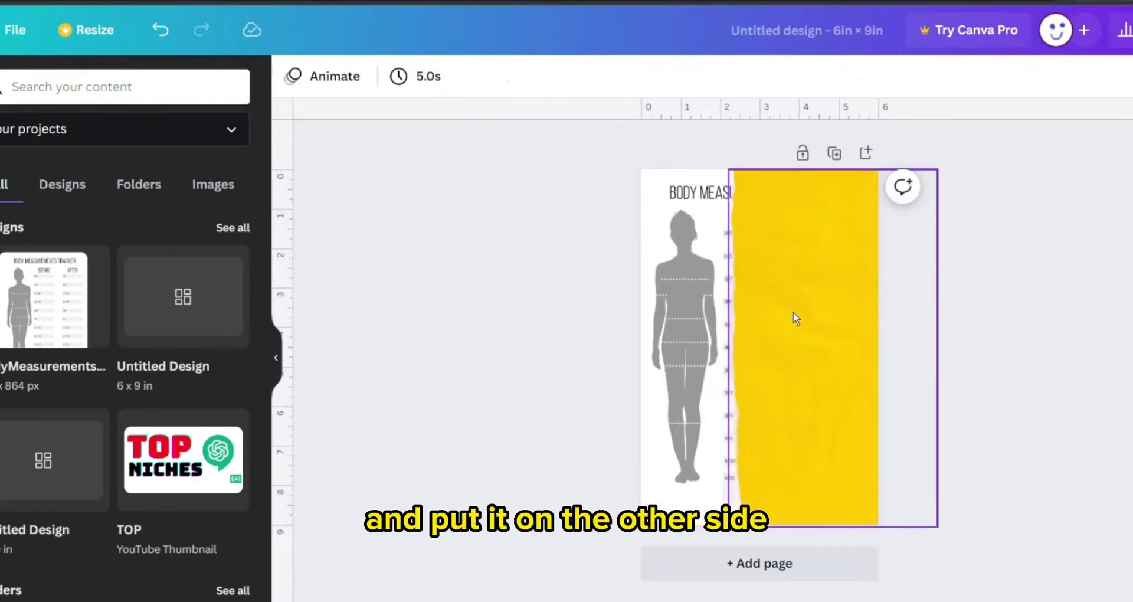
drag(793, 311, 876, 378)
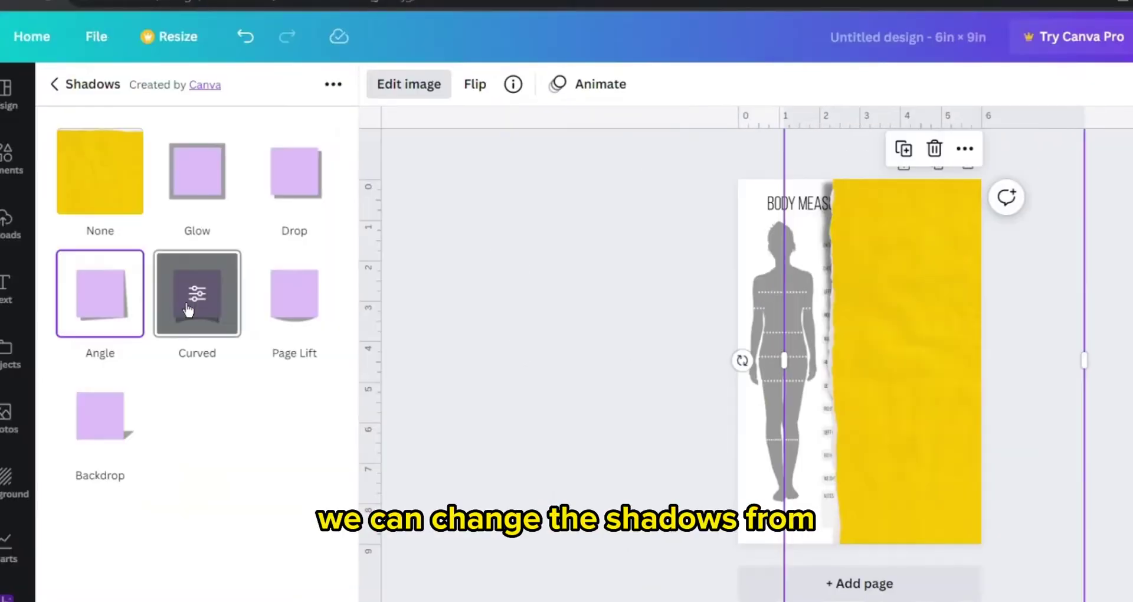
Try the Angle, Curved, Page Lift and Backdrop shadows on the yellow torn paper
click(92, 301)
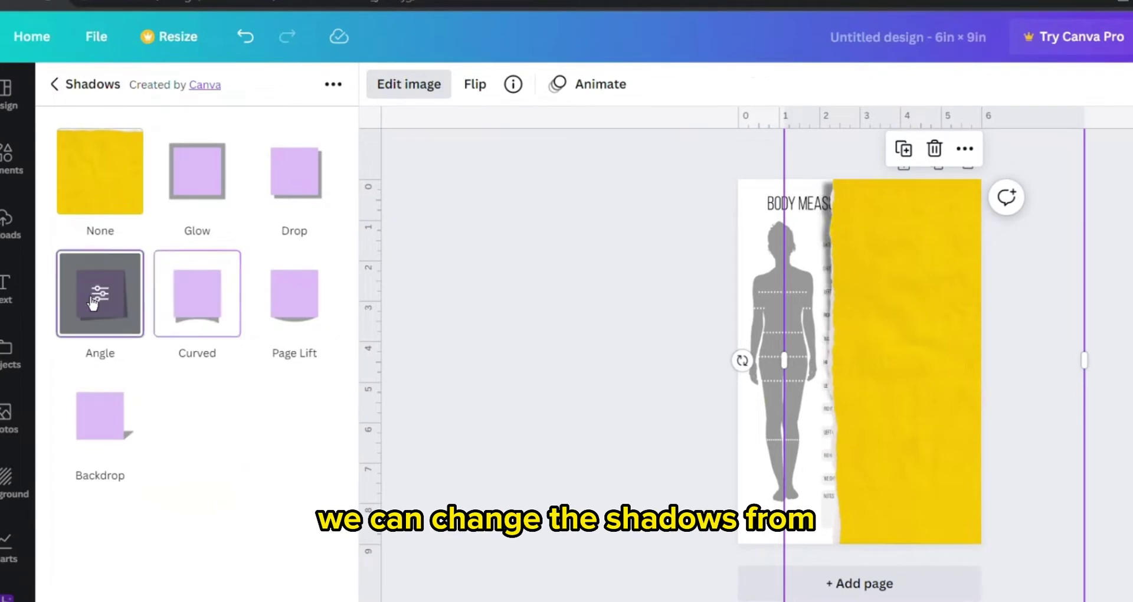
click(228, 306)
click(303, 310)
click(100, 416)
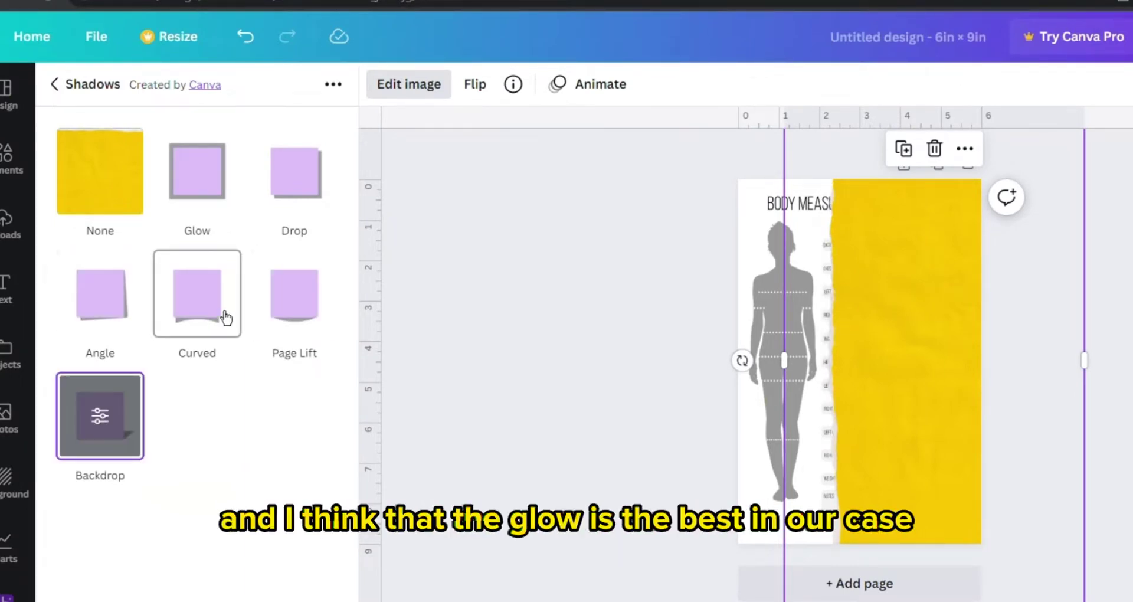
Apply the Glow shadow to the yellow torn paper
click(216, 201)
click(464, 228)
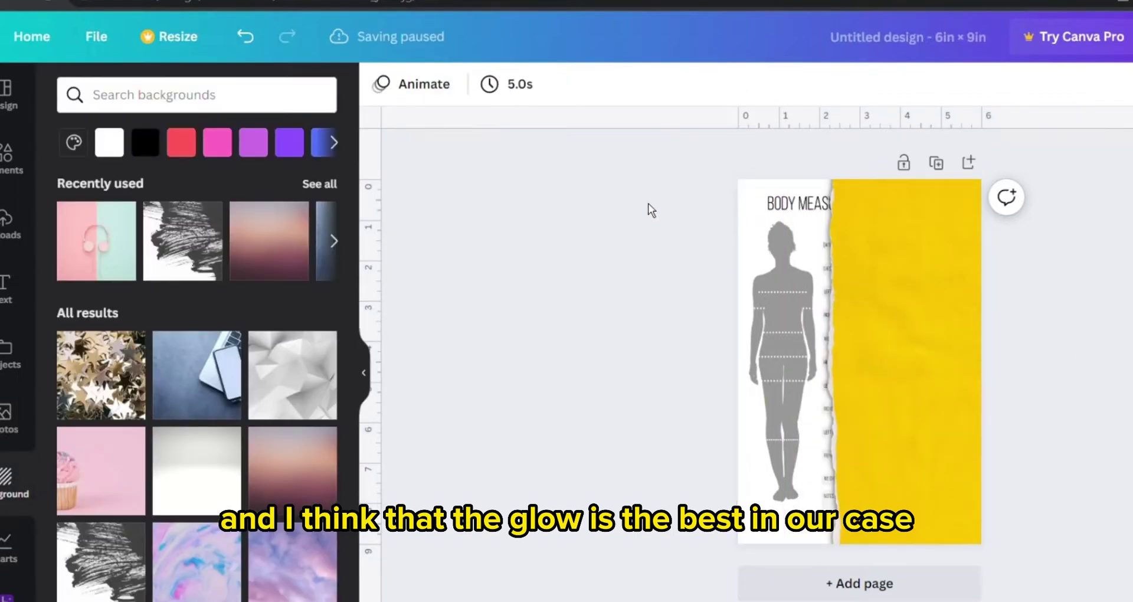
click(883, 267)
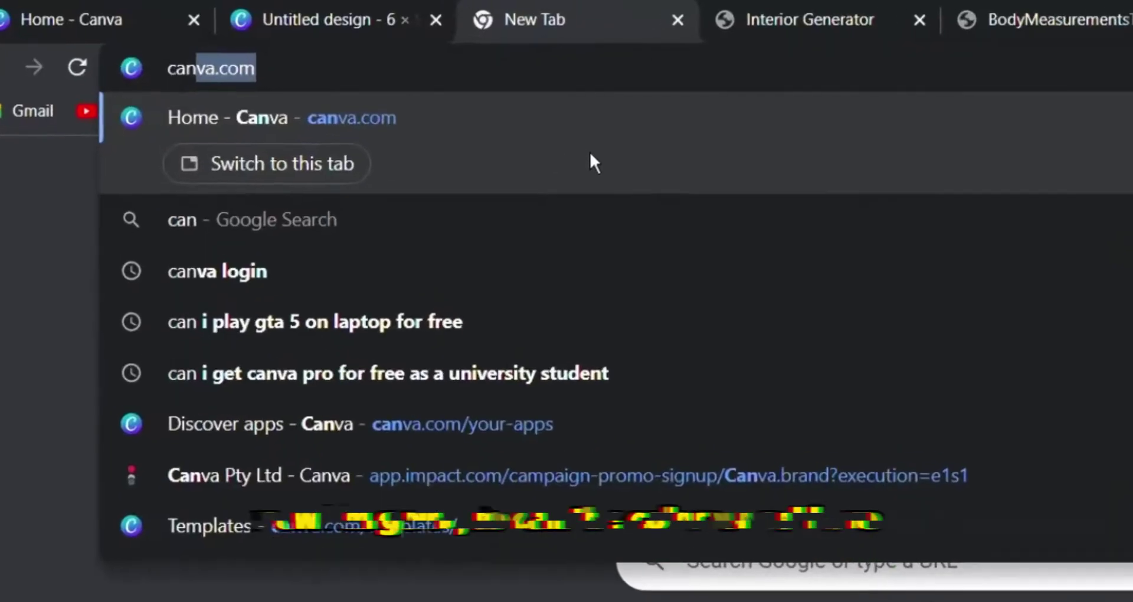
Search the web for Canva's color wheel in a new browser tab
text(va )
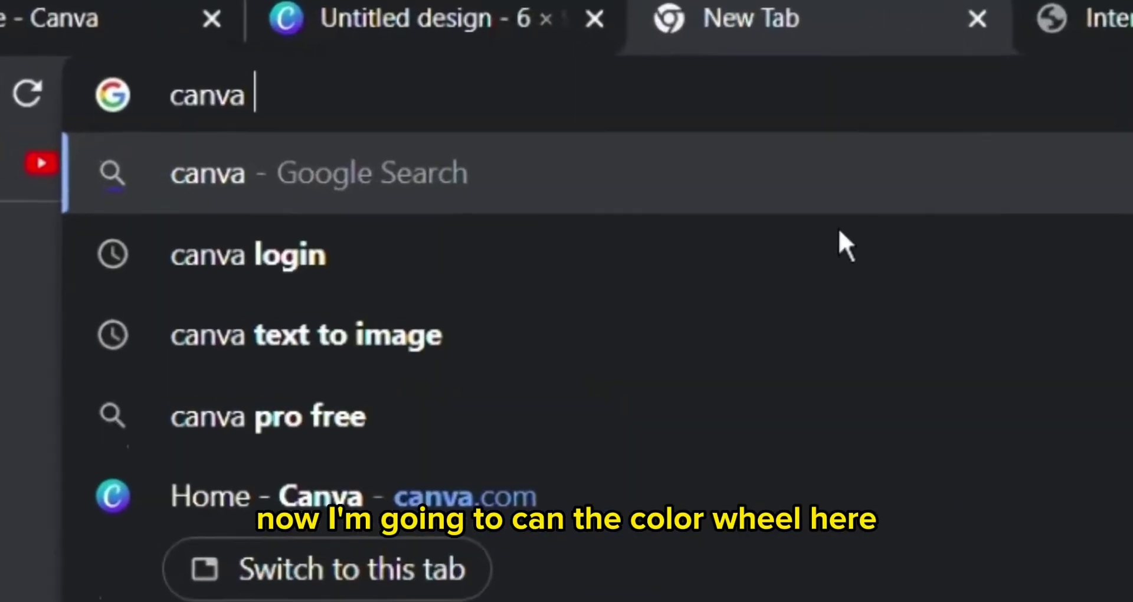
text(color)
key(Return)
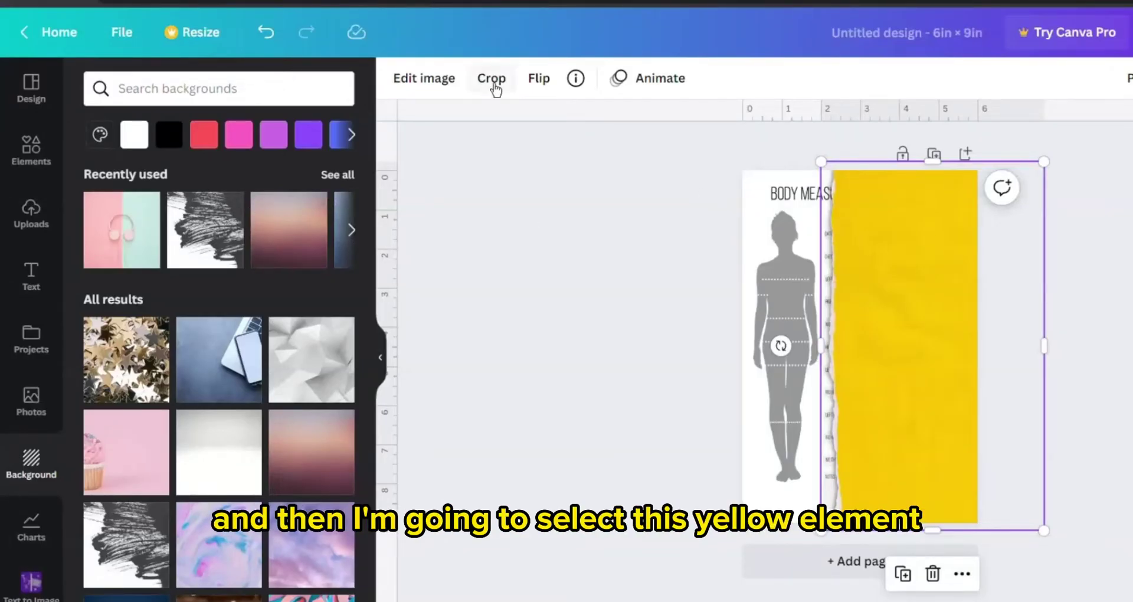
Colour the page background with yellow sampled from the torn paper and copy its hex code
click(438, 93)
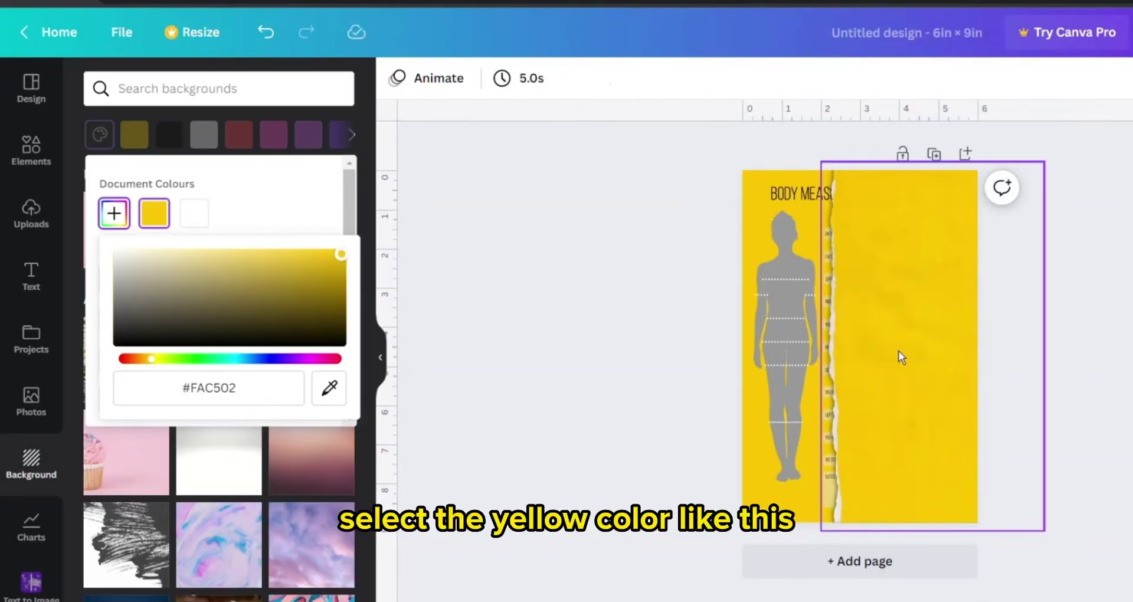
click(236, 395)
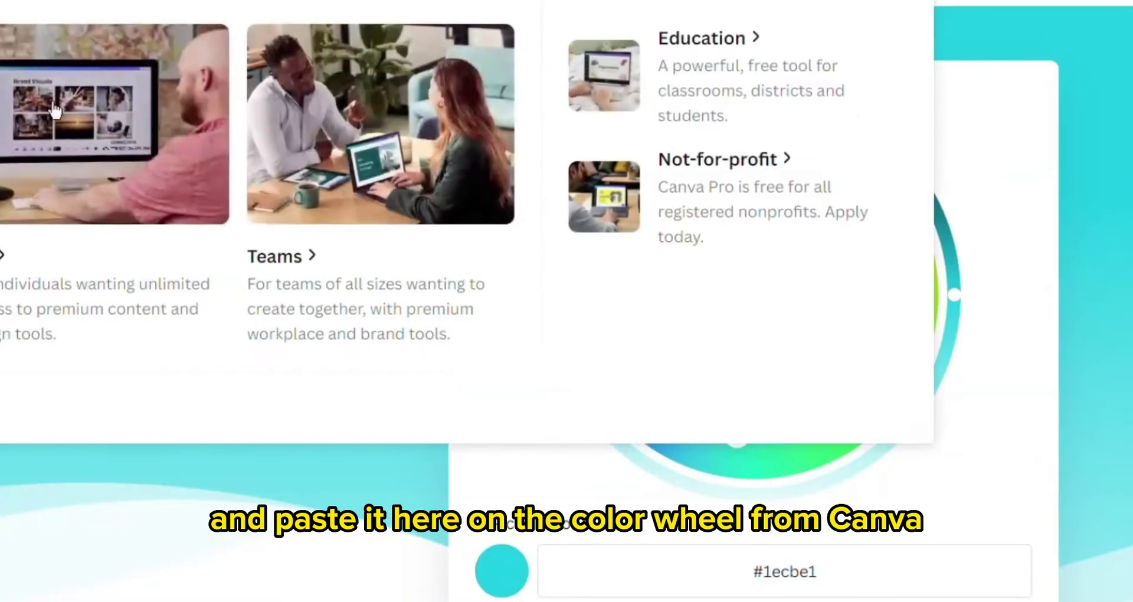
Enter #FCC901 as the picked color on the Canva color wheel and review its complementary combination
scroll(433, 434, down, 4)
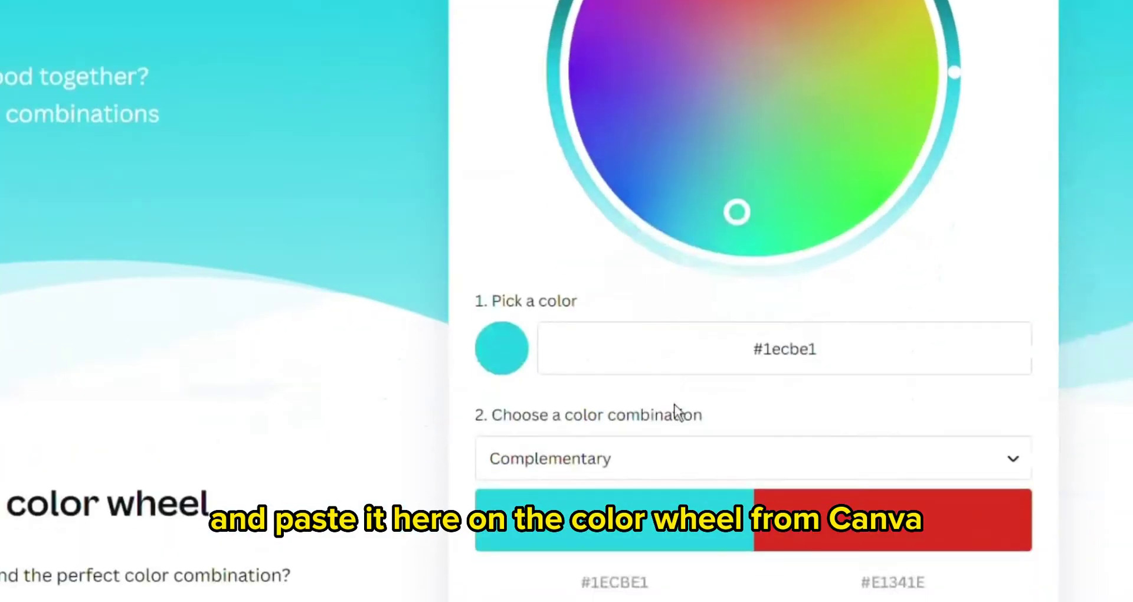
click(796, 351)
text(FCC901)
scroll(607, 334, up, 3)
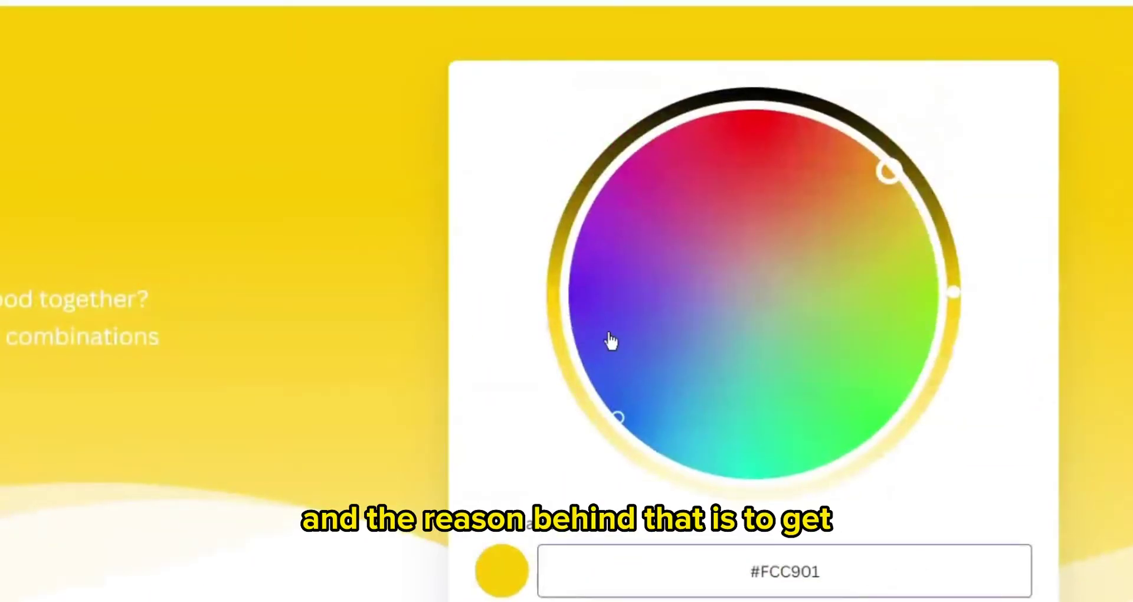
scroll(609, 337, down, 3)
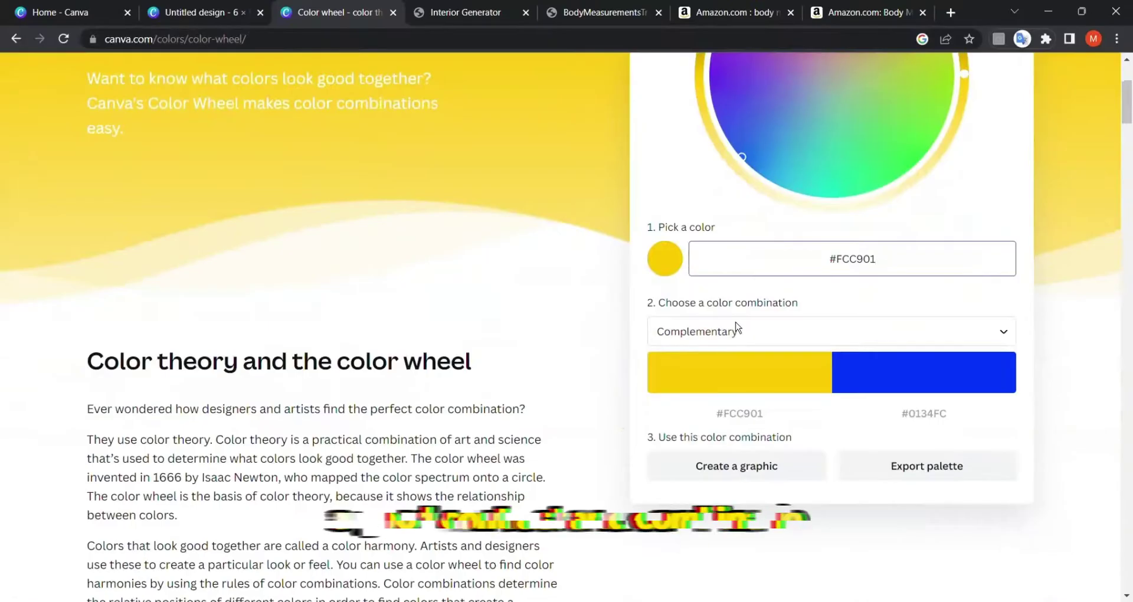
scroll(608, 333, up, 3)
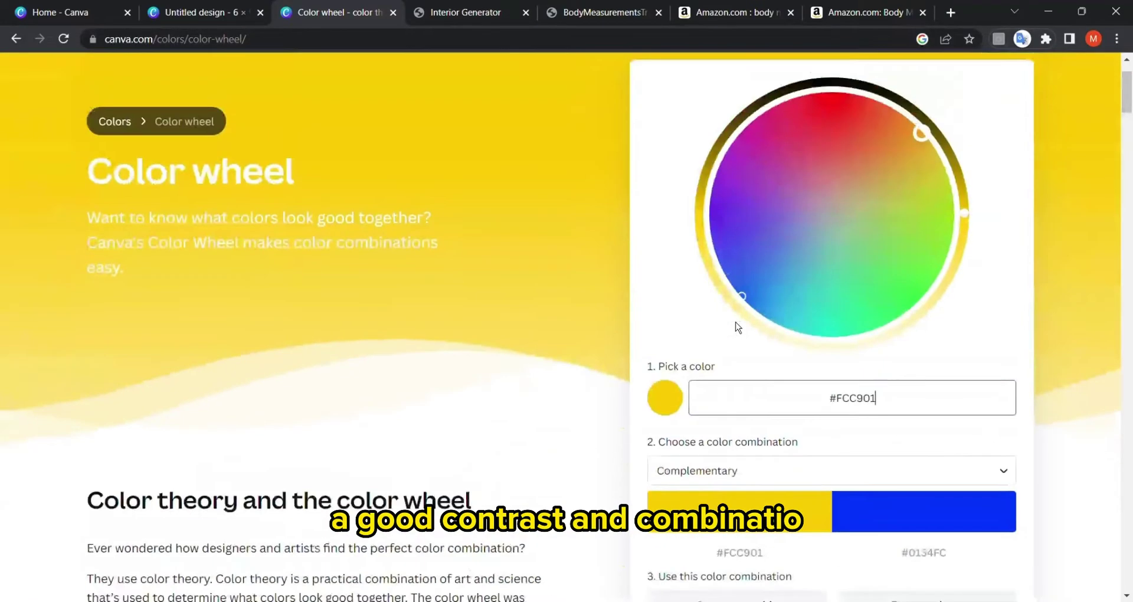
scroll(767, 354, down, 1)
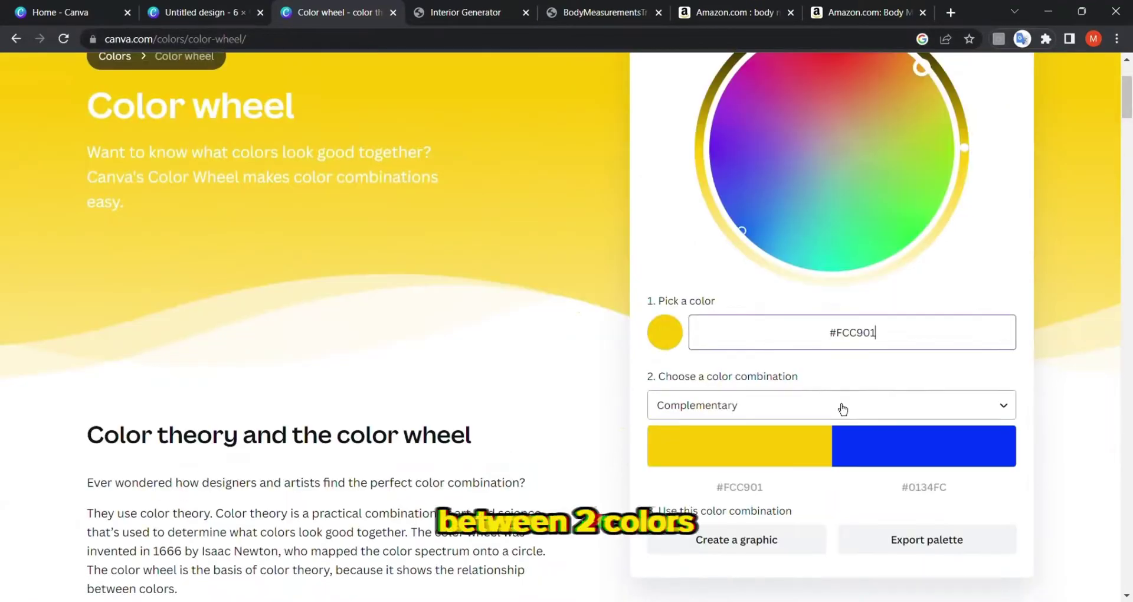
Copy the complementary blue code #0134FC from the color wheel and apply it as the design's page background color
click(928, 489)
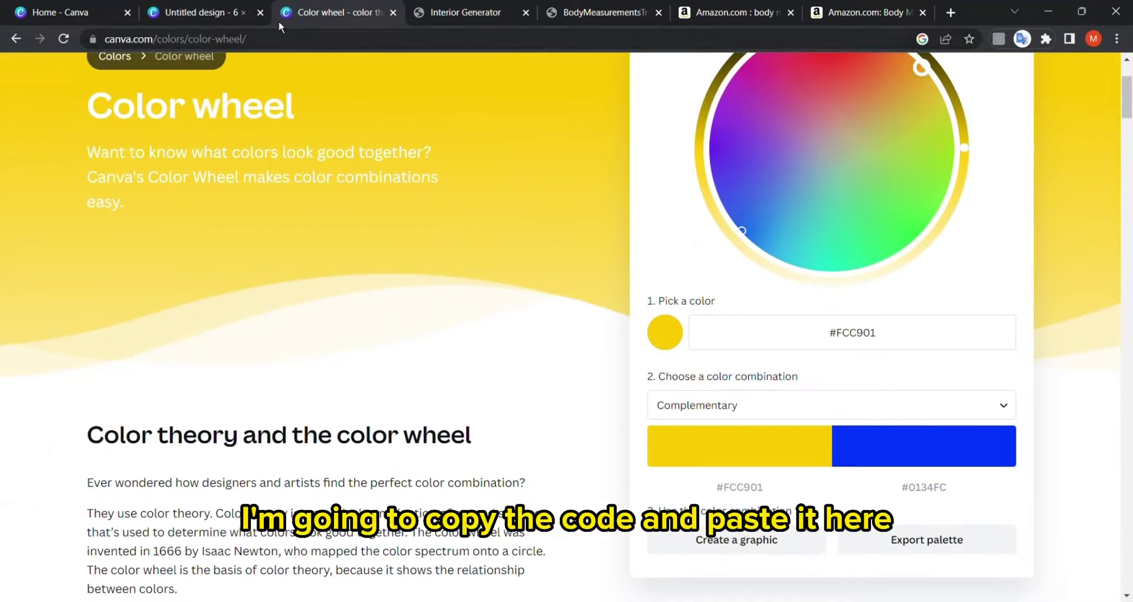
click(236, 13)
key(ctrl+v)
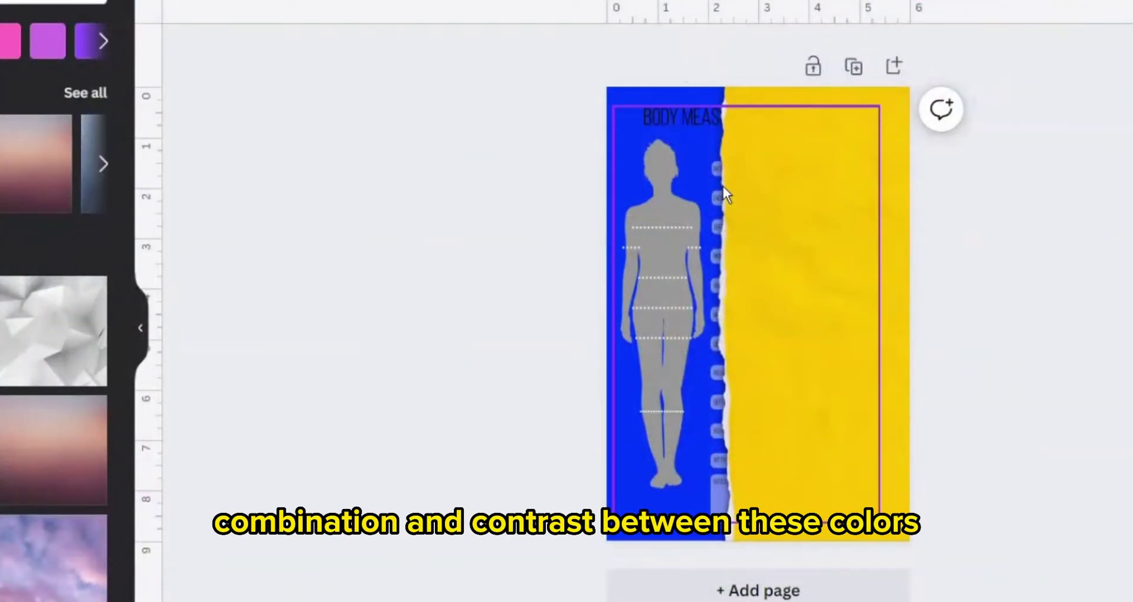
Shift the yellow torn paper slightly to the right to uncover more of the tracker's measurement fields
click(886, 198)
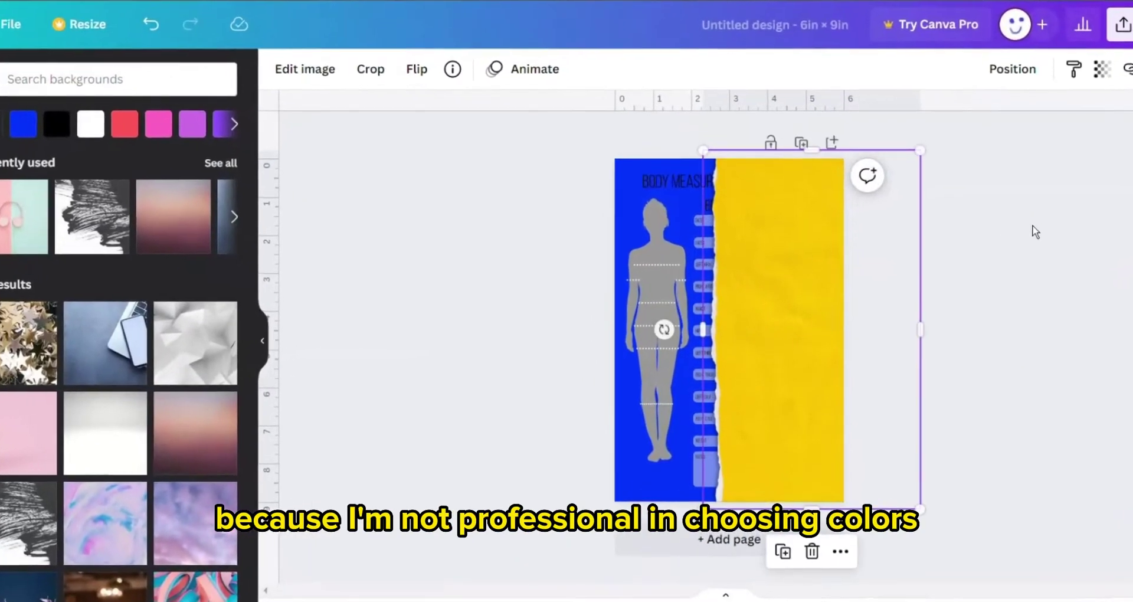
click(1035, 232)
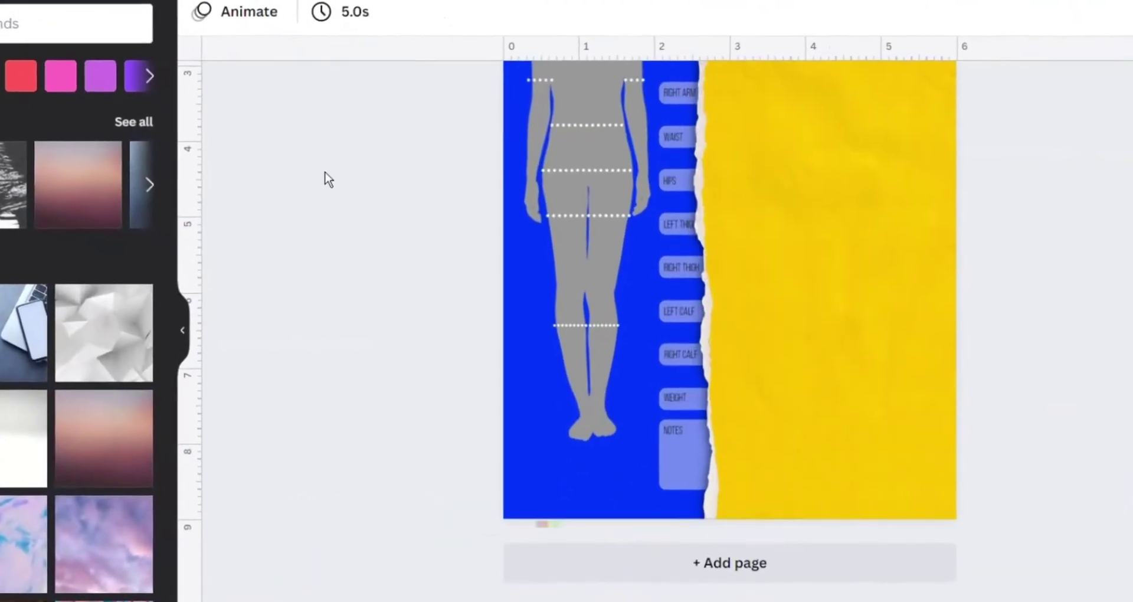
scroll(325, 173, up, 3)
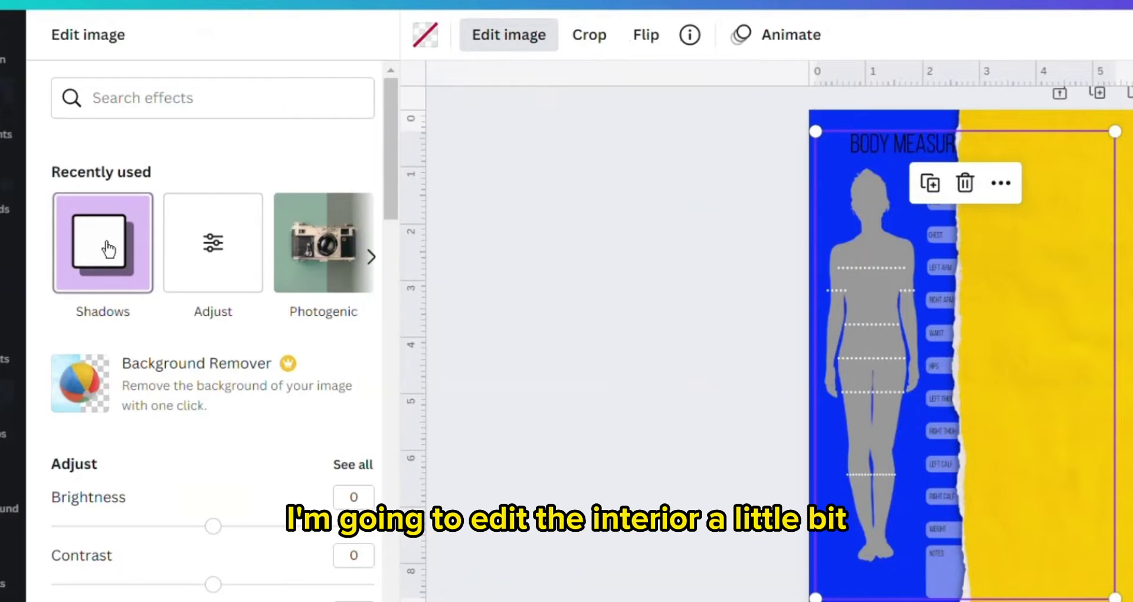
Adjust the tracker image to brightness 15, contrast 17, saturation 100 and blur -23
click(224, 251)
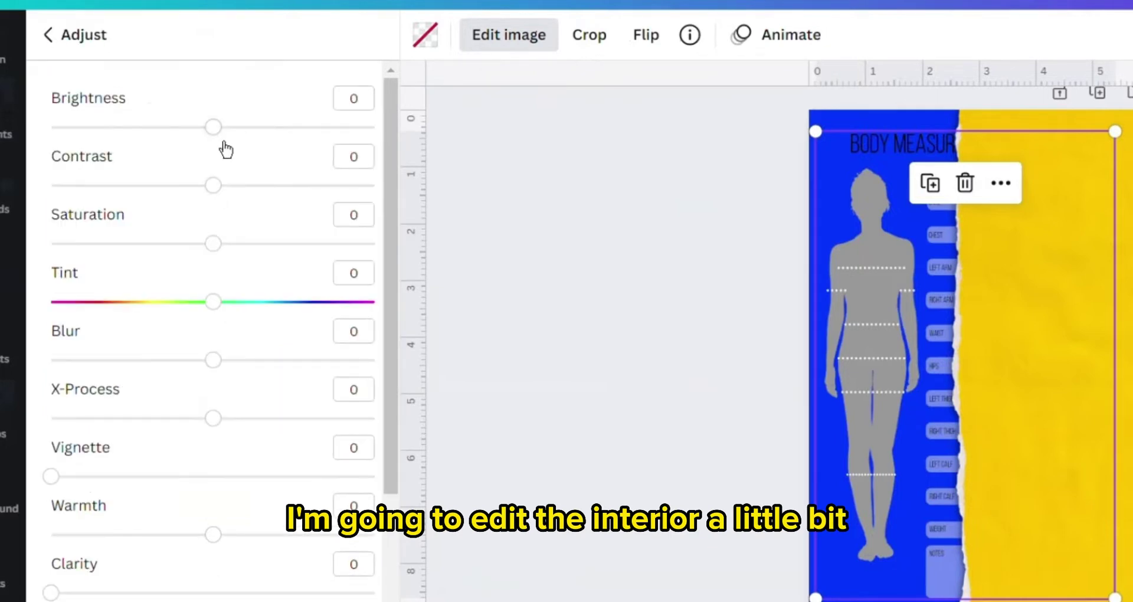
drag(226, 150, 246, 149)
drag(213, 185, 241, 186)
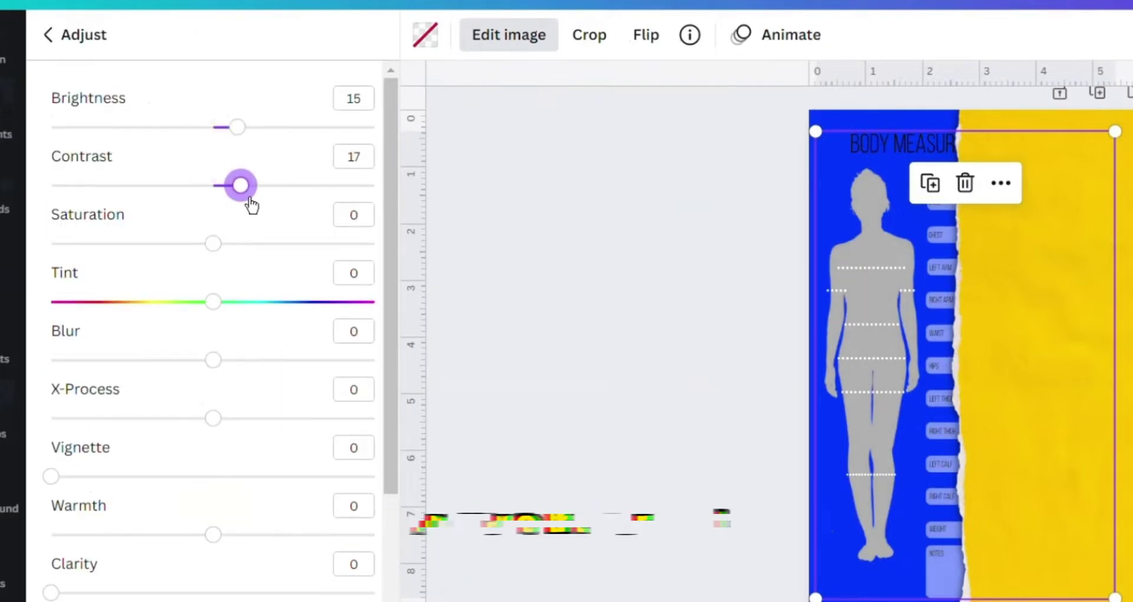
drag(260, 257, 374, 243)
scroll(236, 295, down, 2)
drag(213, 259, 173, 288)
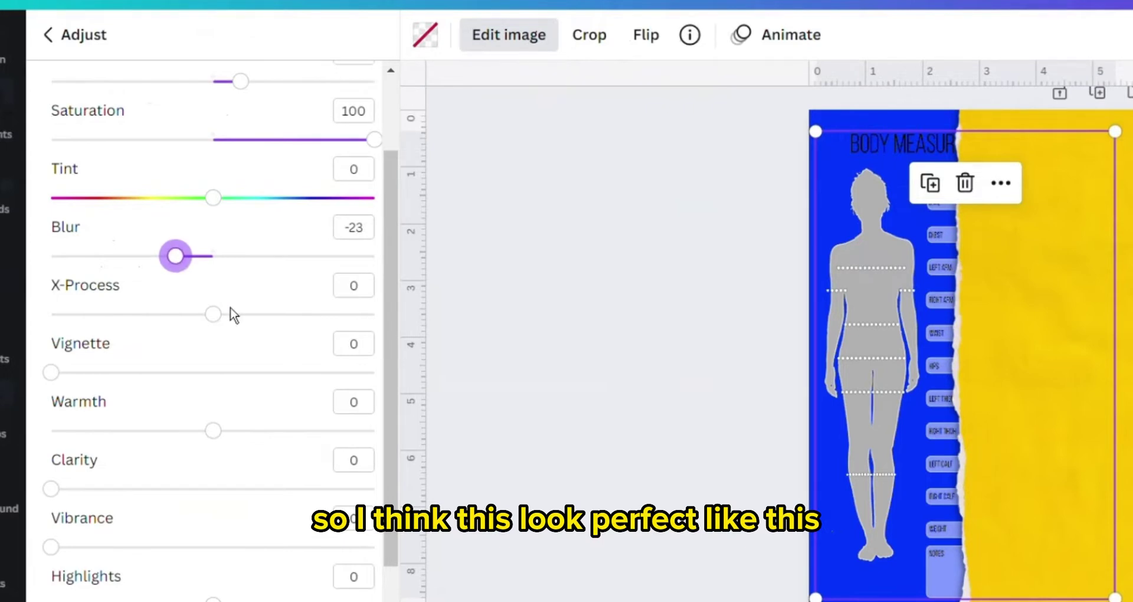
scroll(234, 316, down, 3)
drag(51, 386, 192, 396)
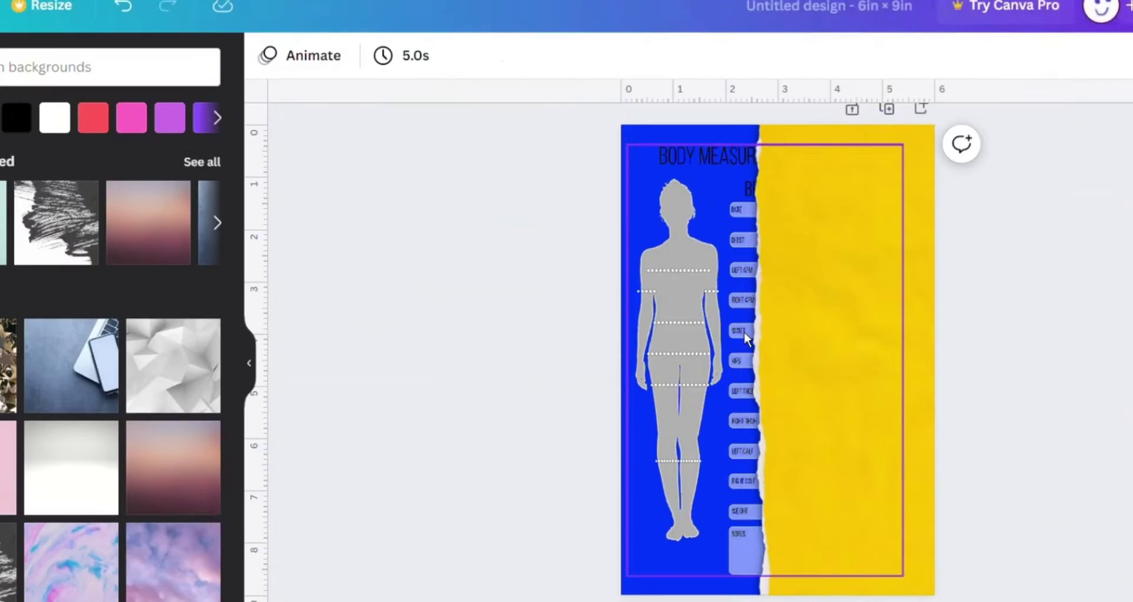
Move the yellow torn paper to the left so it covers the tracker's measurement labels
click(701, 266)
drag(853, 337, 833, 338)
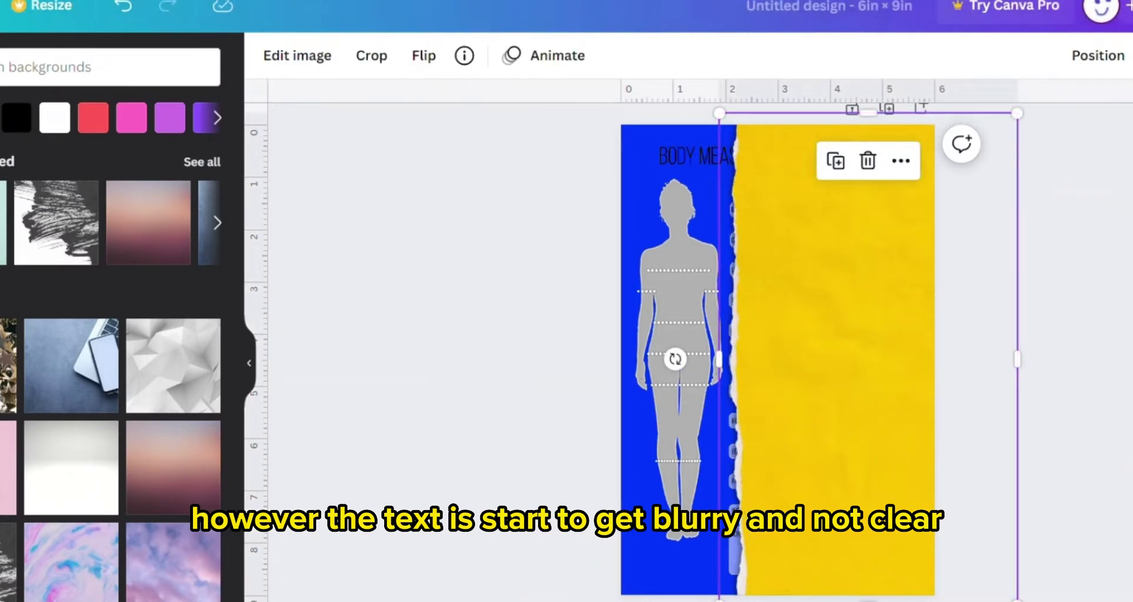
click(426, 255)
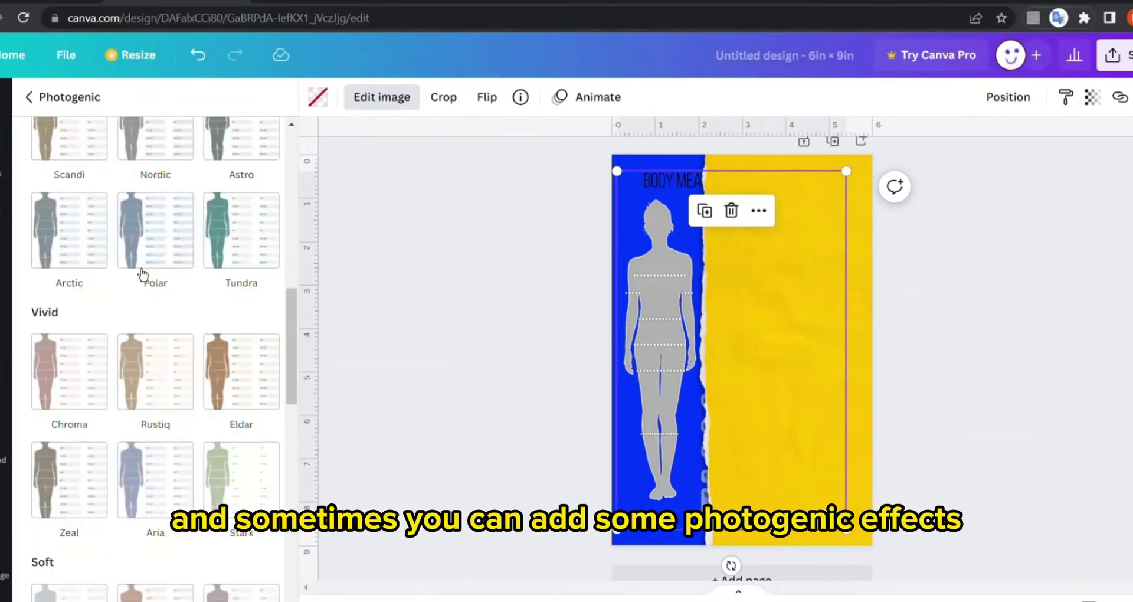
Browse the Photogenic effects and the Filters available for the tracker image
scroll(21, 131, up, 5)
click(81, 105)
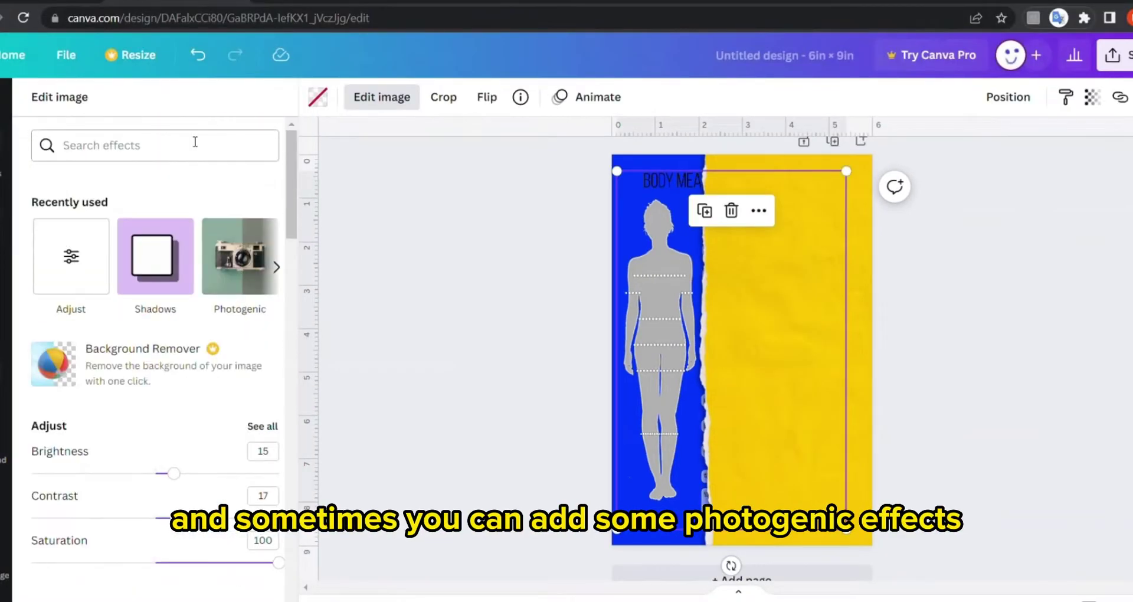
scroll(274, 228, down, 7)
click(262, 210)
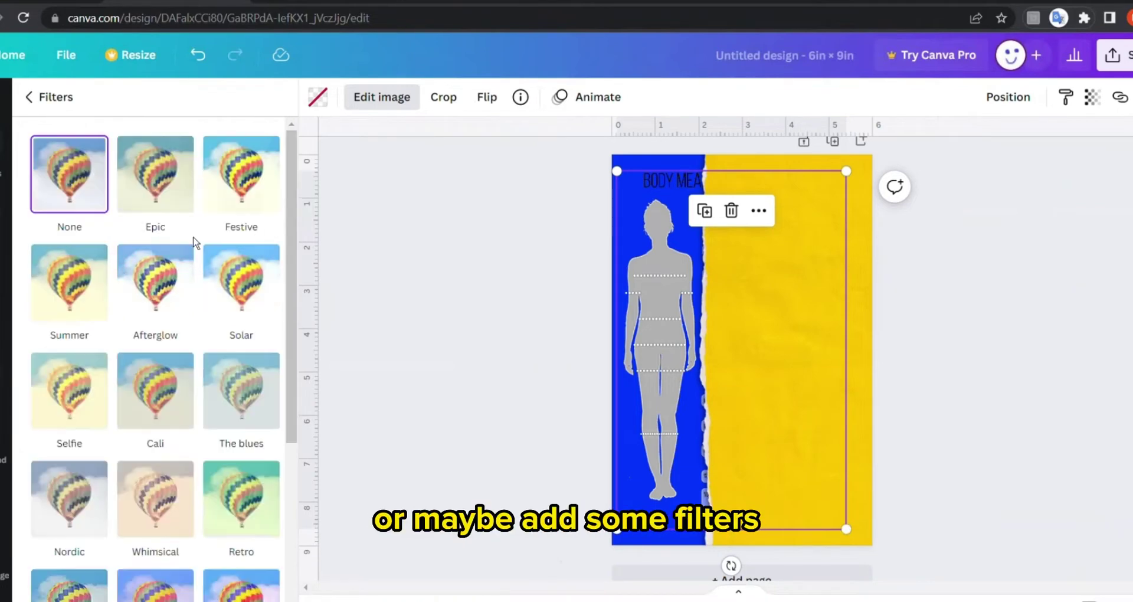
Try the Edge filter on the tracker image and undo it
scroll(191, 242, down, 4)
click(70, 343)
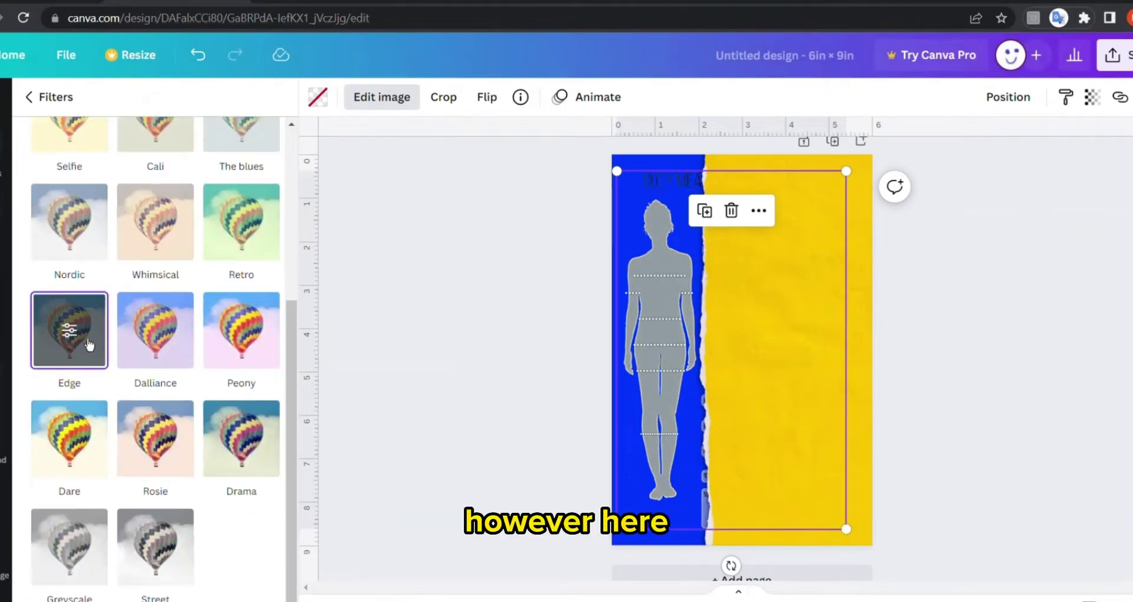
click(481, 268)
key(ctrl+z)
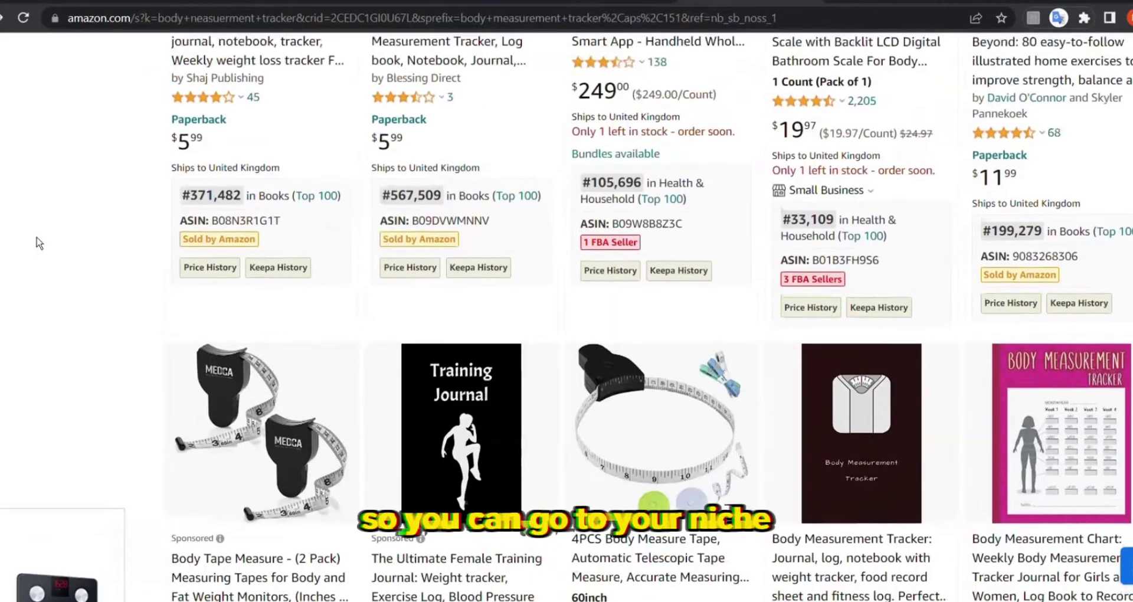
Switch to Amazon and browse the body measurement tracker results for cover design ideas
scroll(36, 242, up, 5)
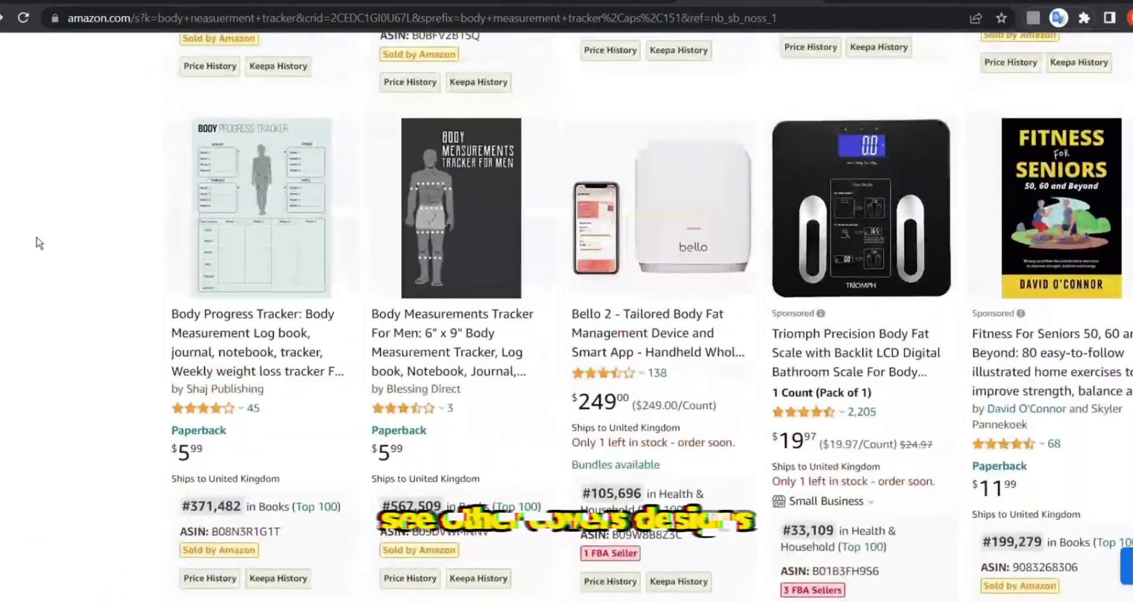
scroll(36, 240, down, 10)
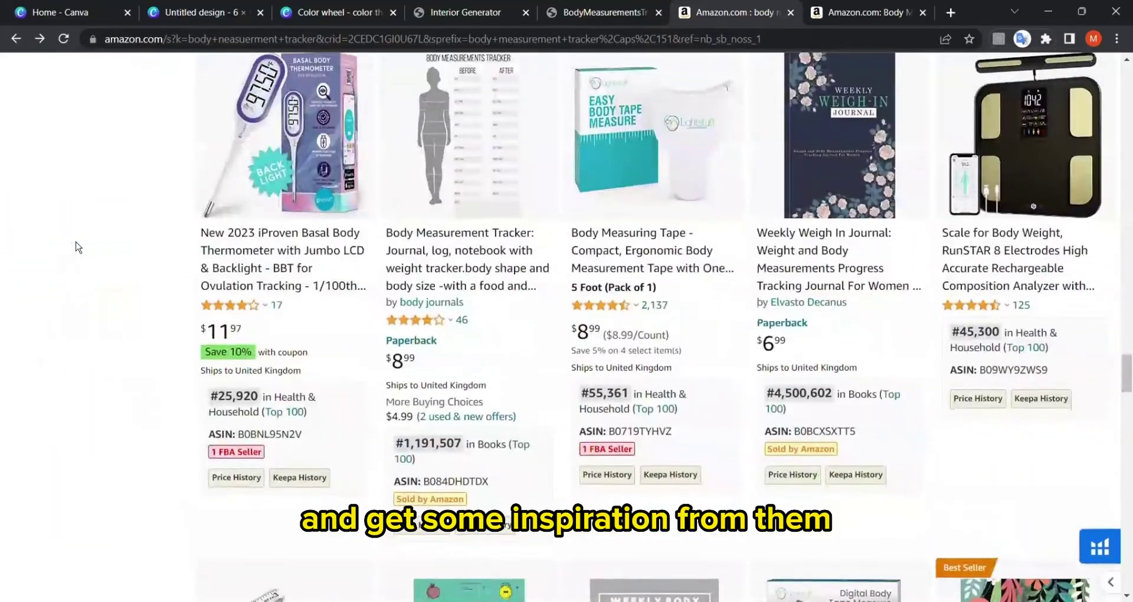
scroll(78, 247, down, 15)
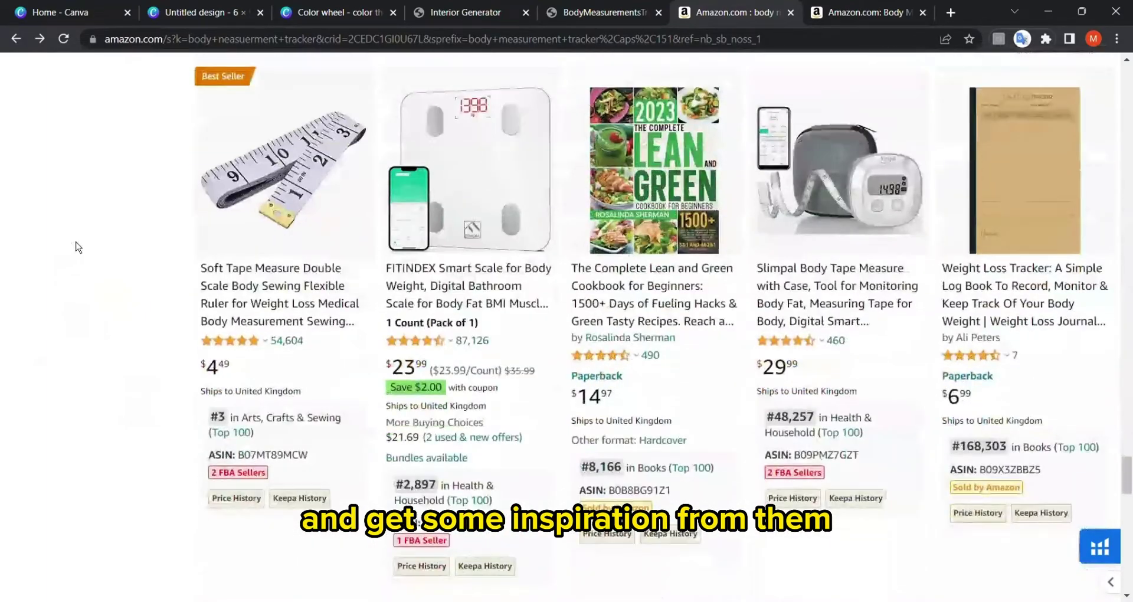
scroll(77, 246, down, 5)
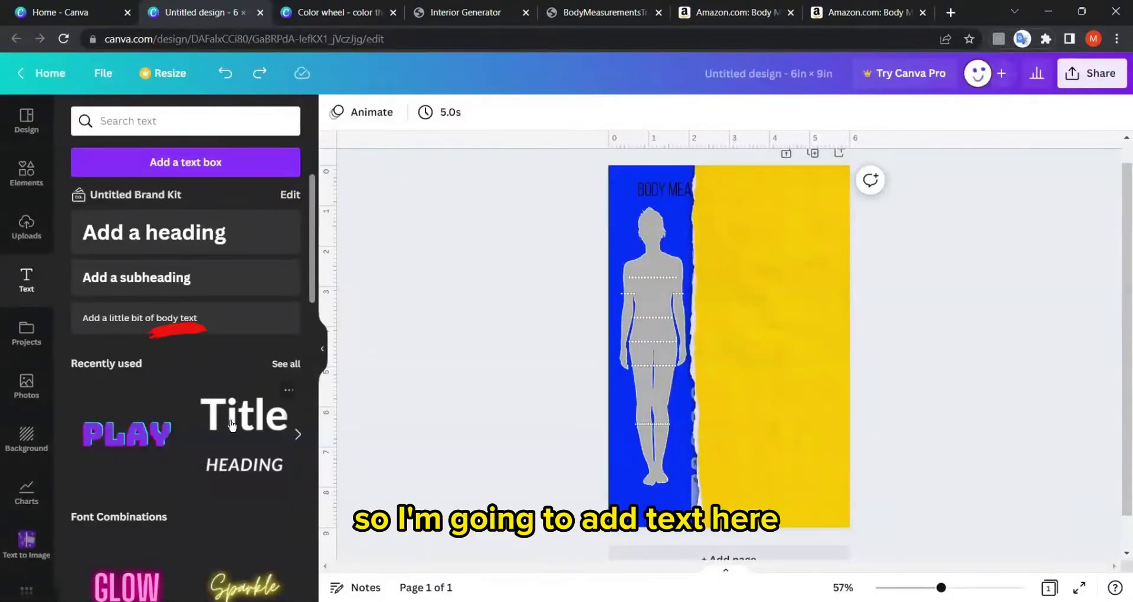
Return to Canva, add the recently used Title and Heading text combination, remove the heading and change the title text to "Body"
click(231, 424)
click(727, 373)
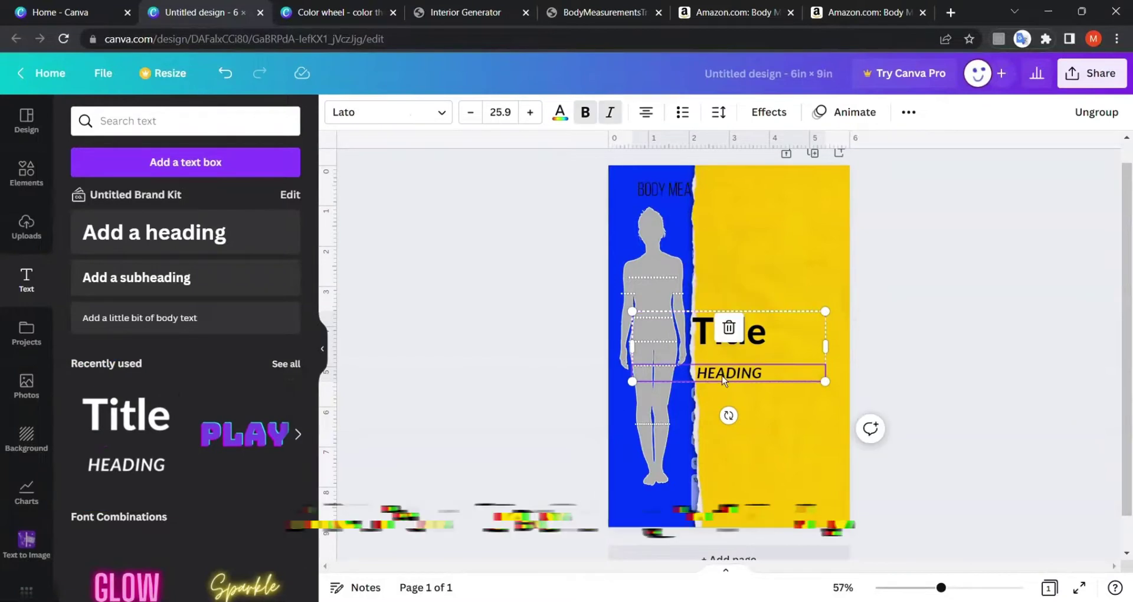
key(Delete)
drag(784, 338, 821, 300)
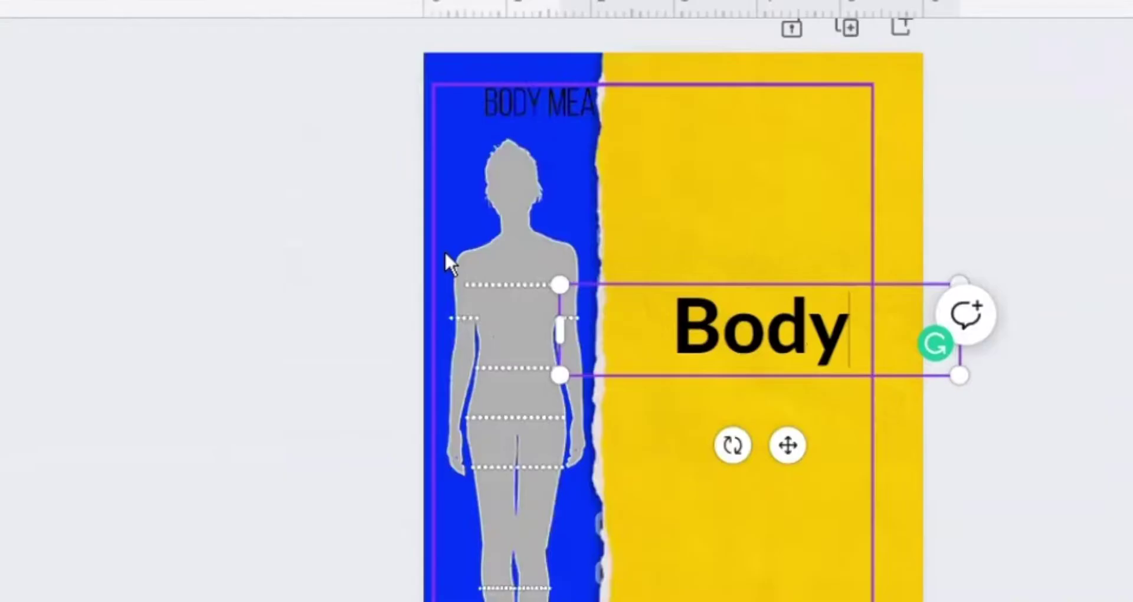
Duplicate the "Body" title directly below the original and change the copy's text to "Measurments"
drag(749, 312, 749, 349)
double_click(718, 437)
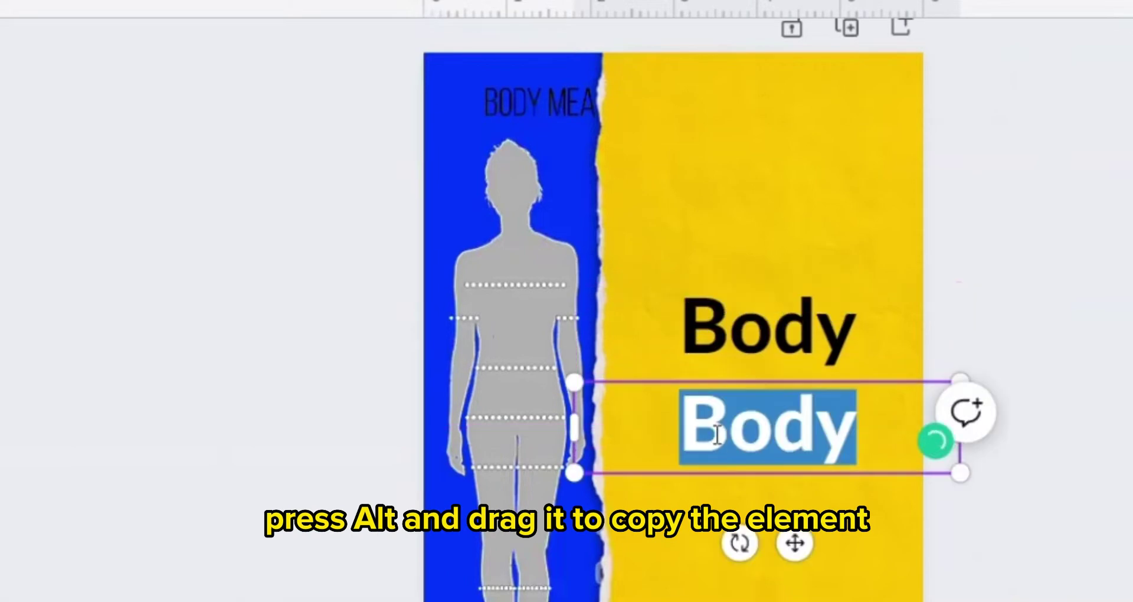
text(M)
text(e)
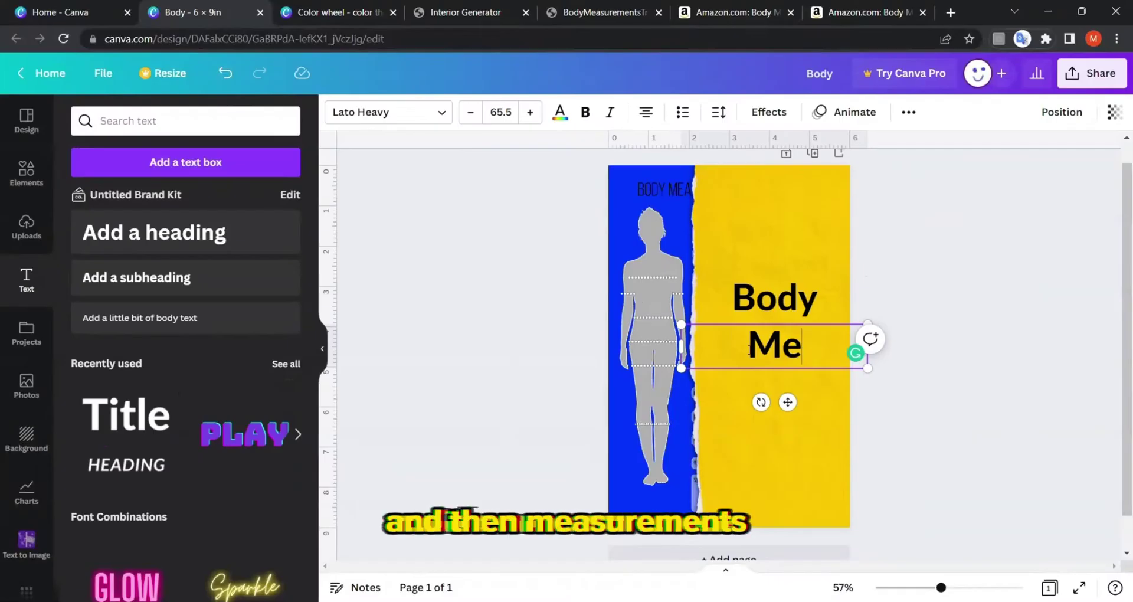
text(asurements)
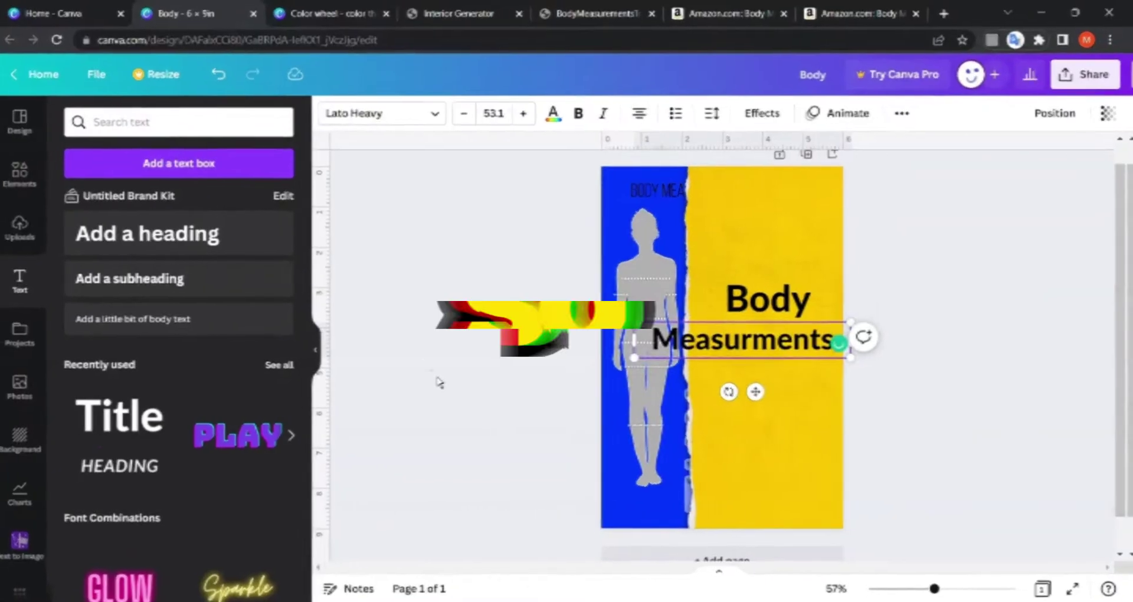
click(438, 382)
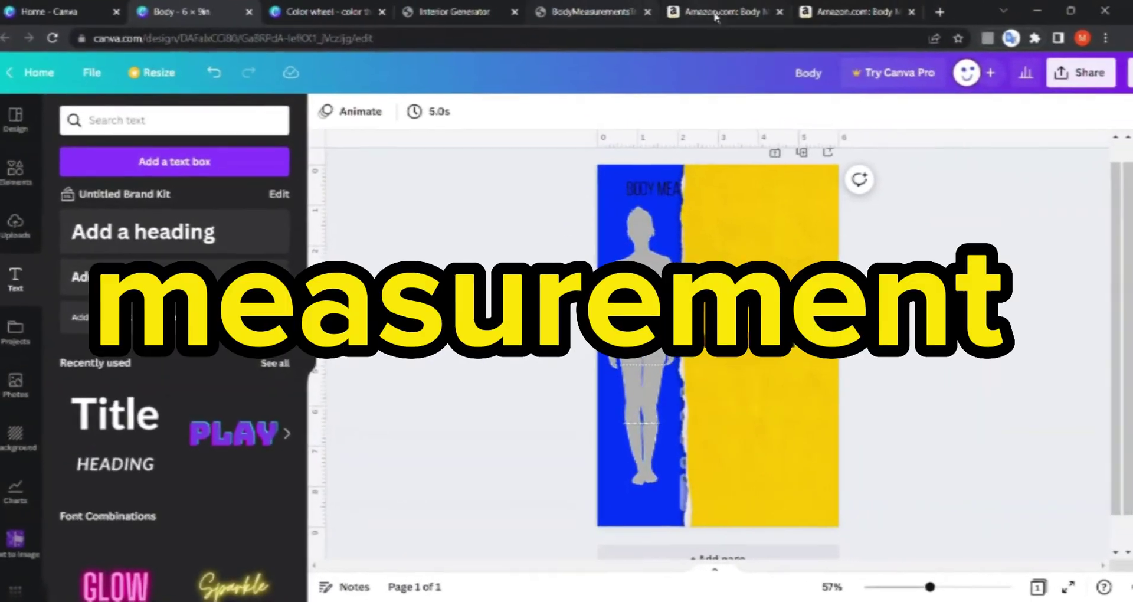
Switch to Amazon and examine the titles of competing books in the body measurement tracker results
click(723, 5)
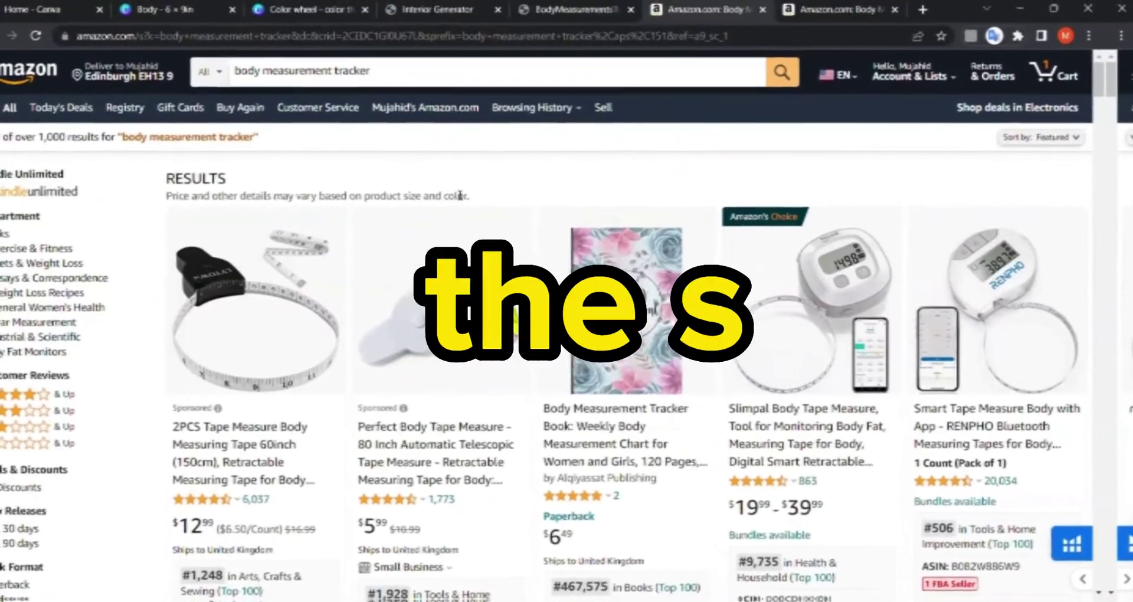
scroll(567, 221, down, 4)
scroll(566, 220, down, 5)
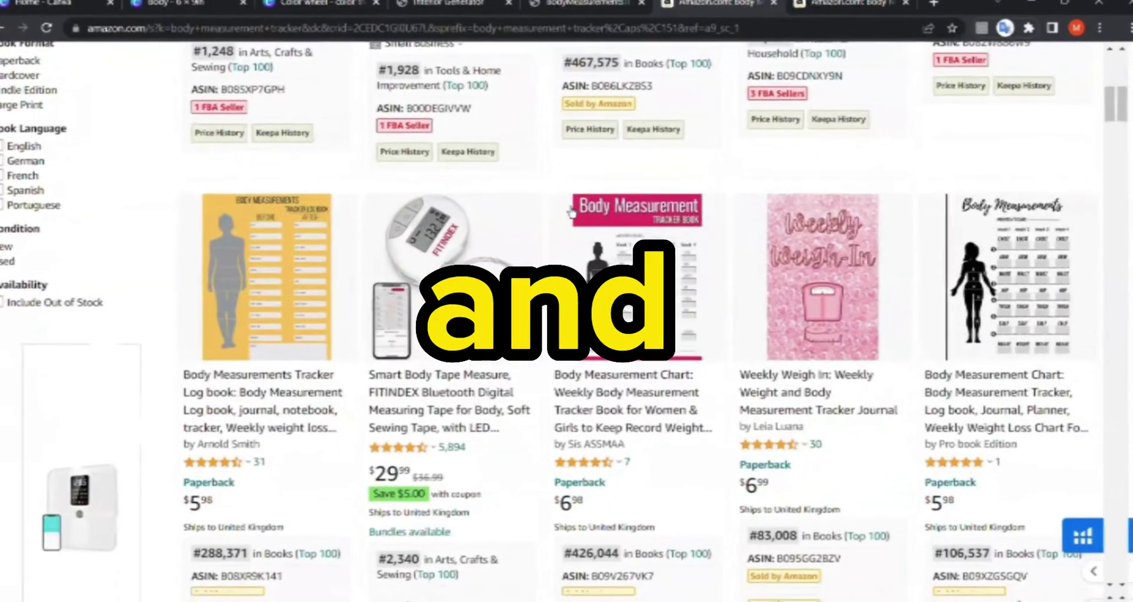
scroll(576, 222, down, 5)
scroll(583, 220, down, 8)
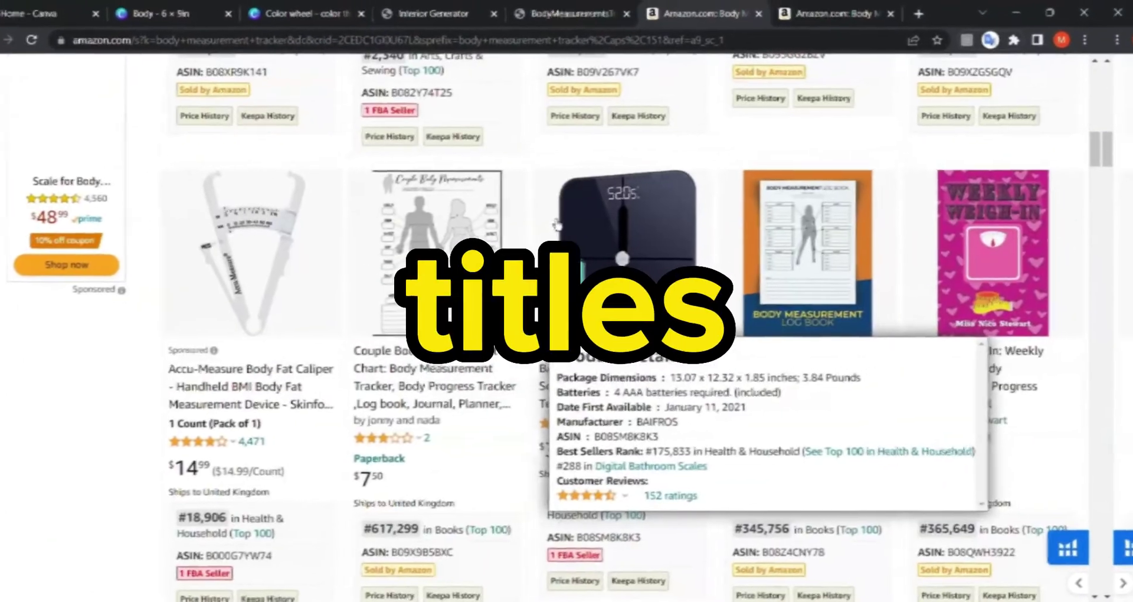
scroll(251, 275, down, 6)
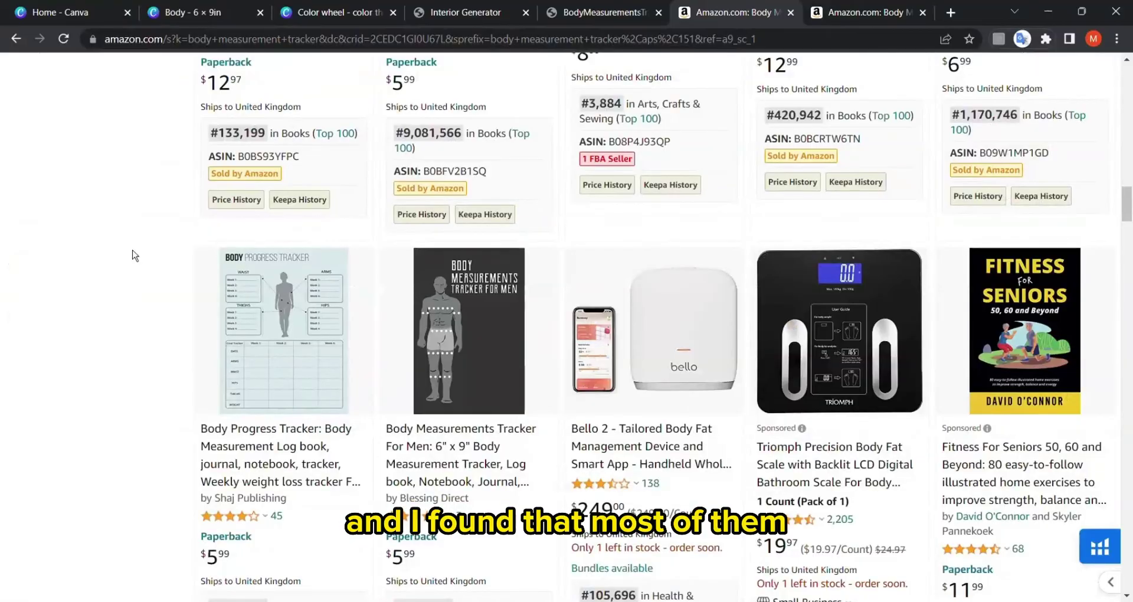
scroll(135, 255, down, 3)
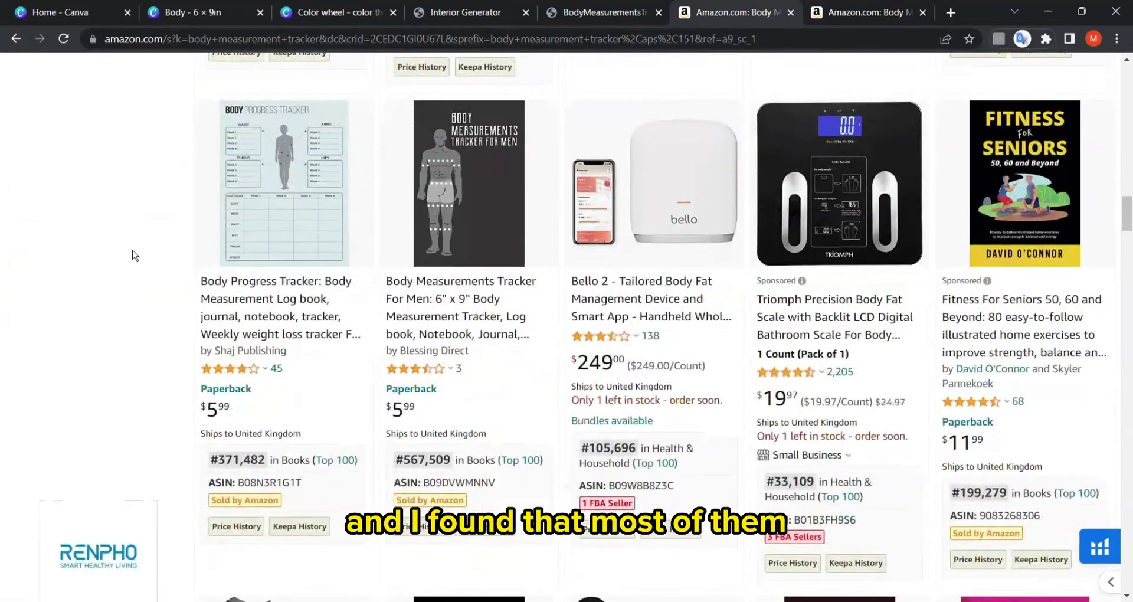
scroll(135, 255, up, 20)
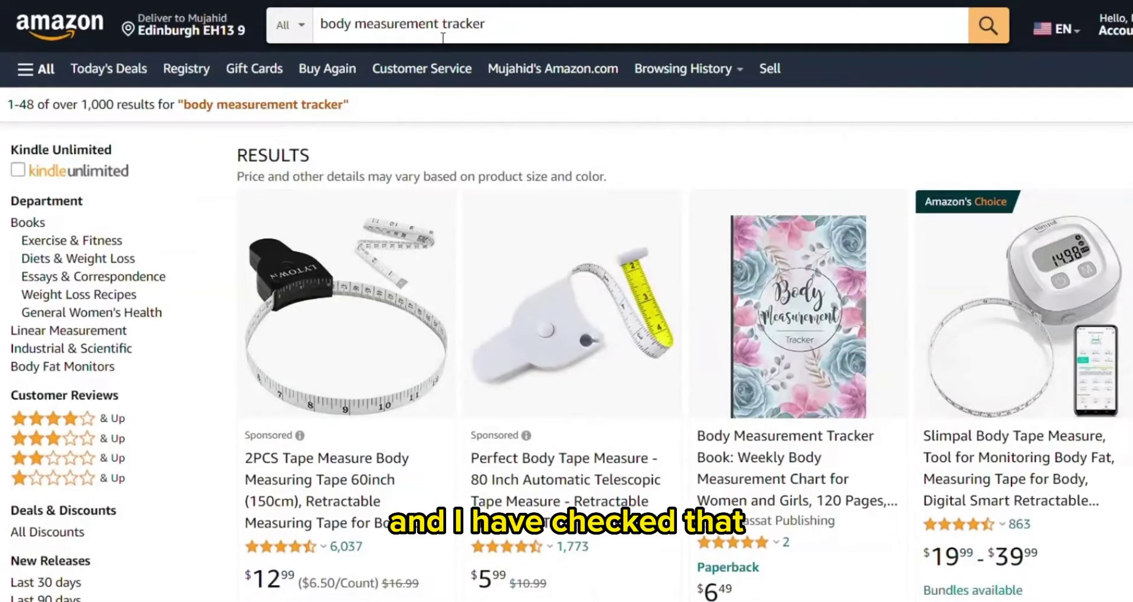
Search Amazon for the tracker keyword with an "s" added and check the heading's wording in the interior PDF
click(362, 74)
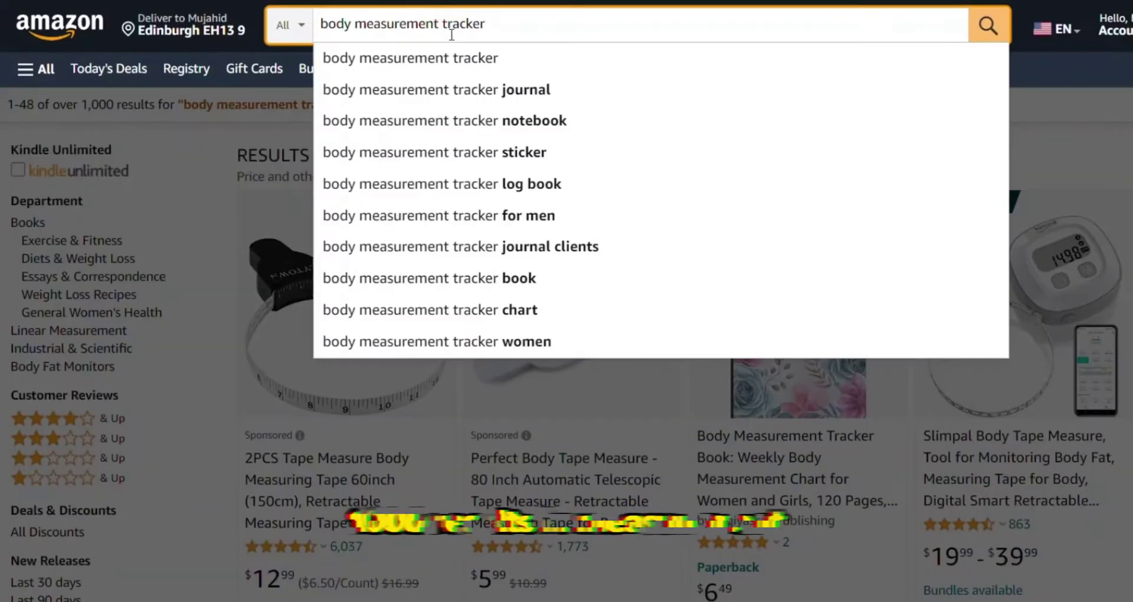
text(s)
key(Return)
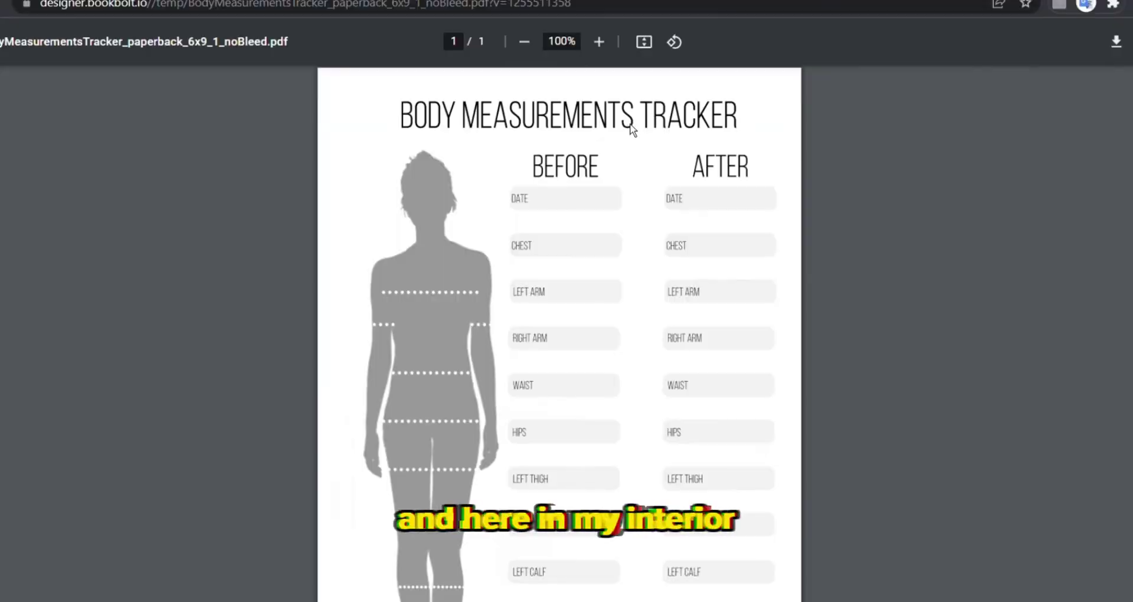
scroll(640, 124, up, 5)
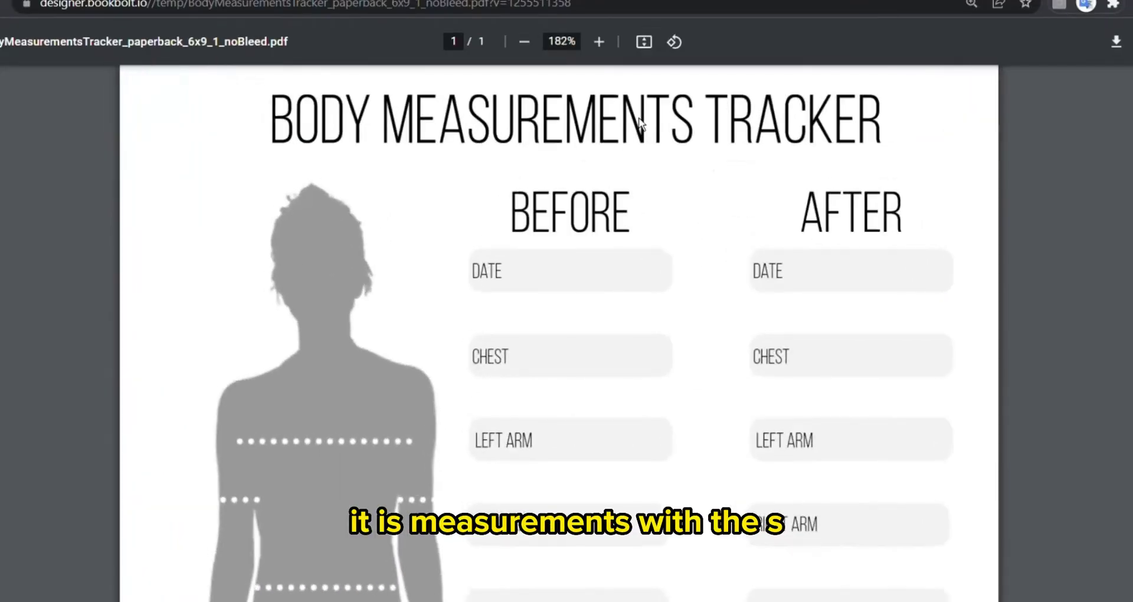
scroll(640, 124, up, 2)
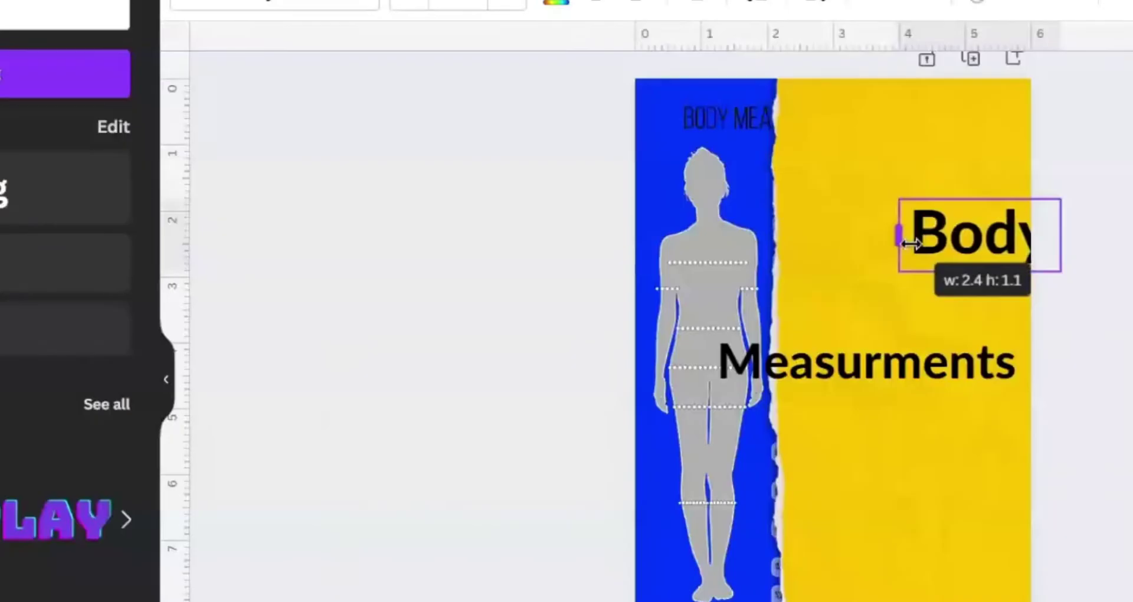
Back in Canva, enlarge "Body" across the upper part of the yellow paper and place a smaller "Measurments" directly beneath it
drag(898, 236, 885, 260)
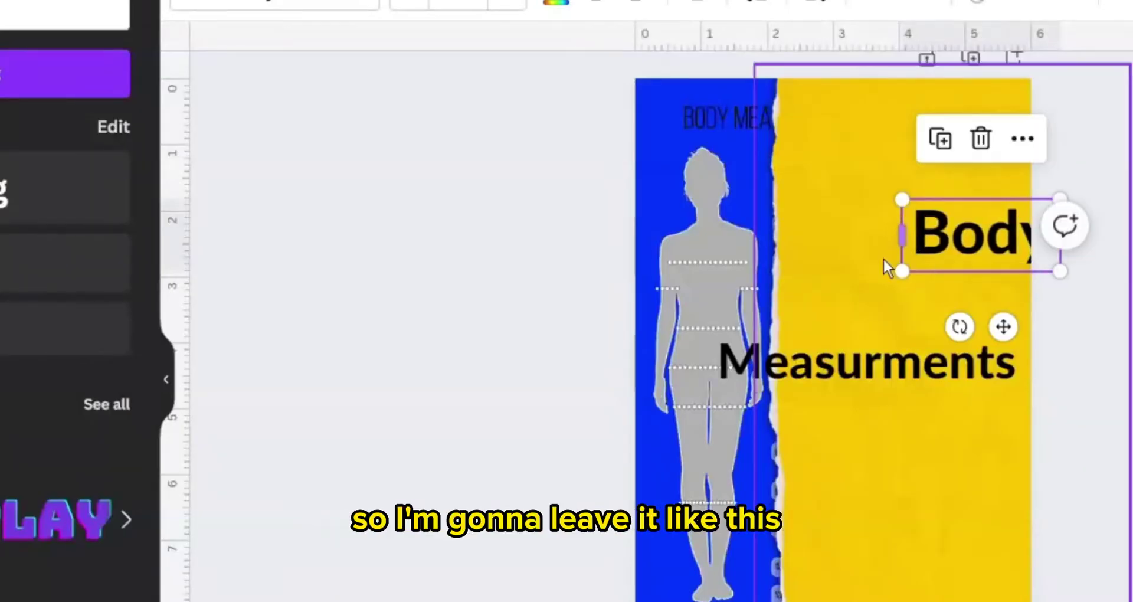
click(930, 256)
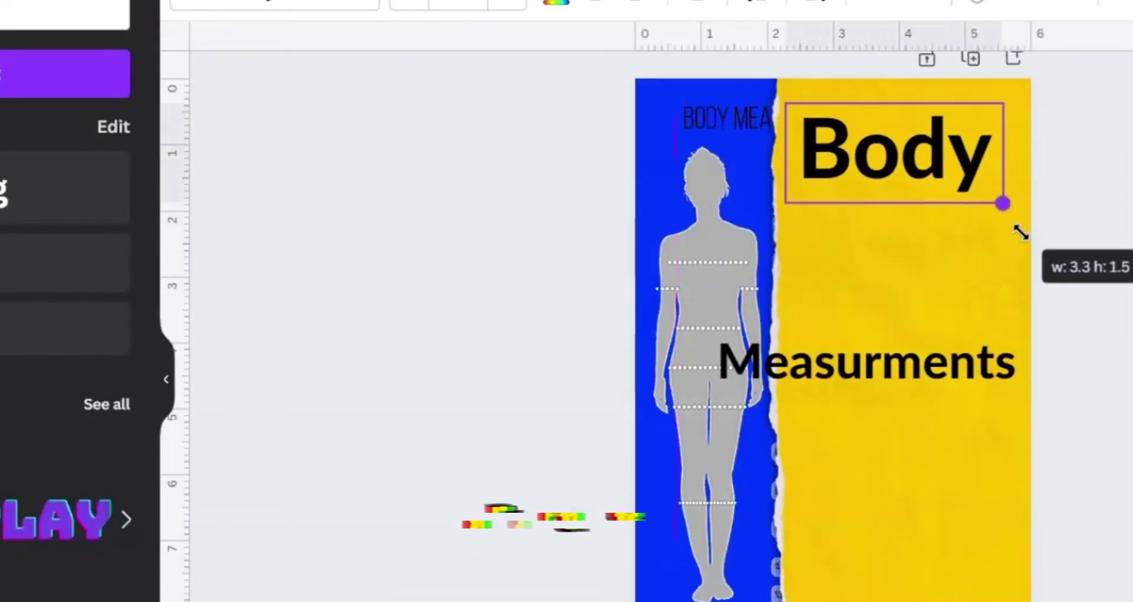
drag(1020, 233, 1033, 213)
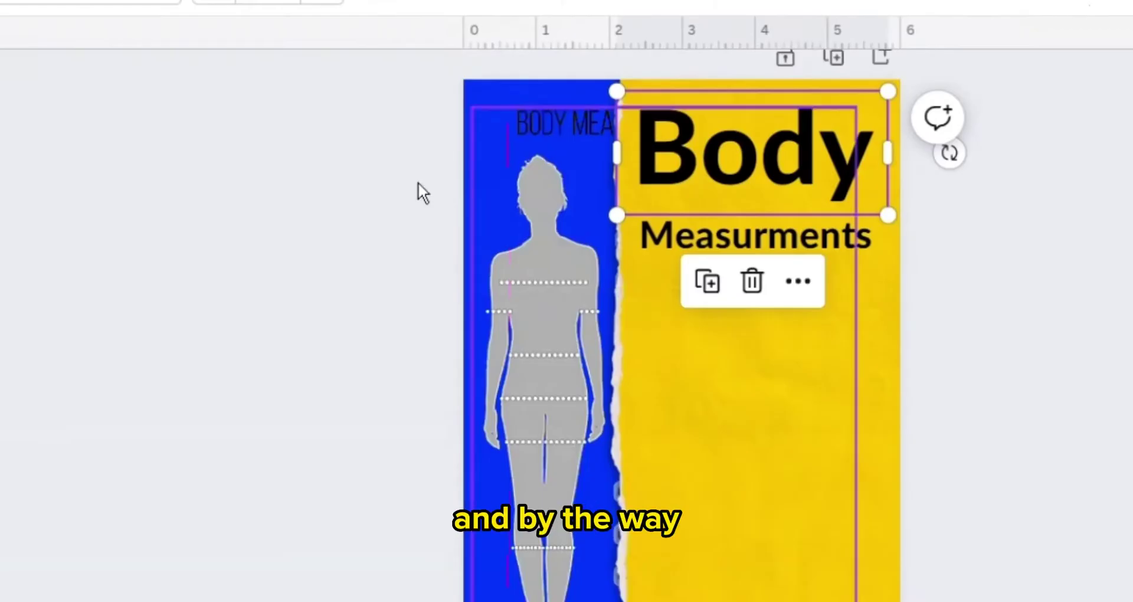
click(494, 228)
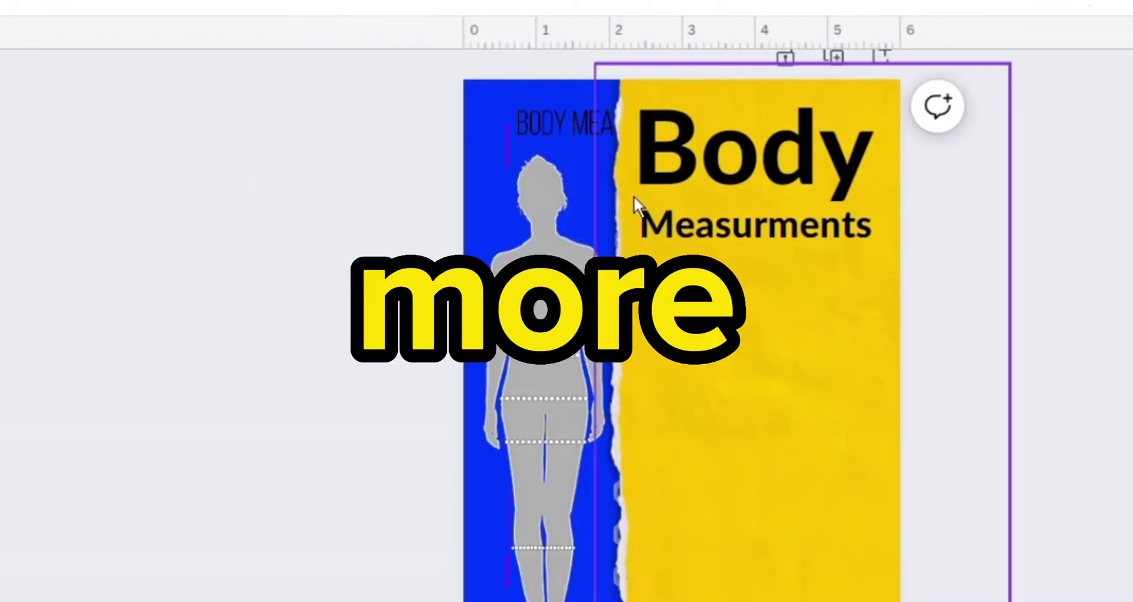
click(676, 192)
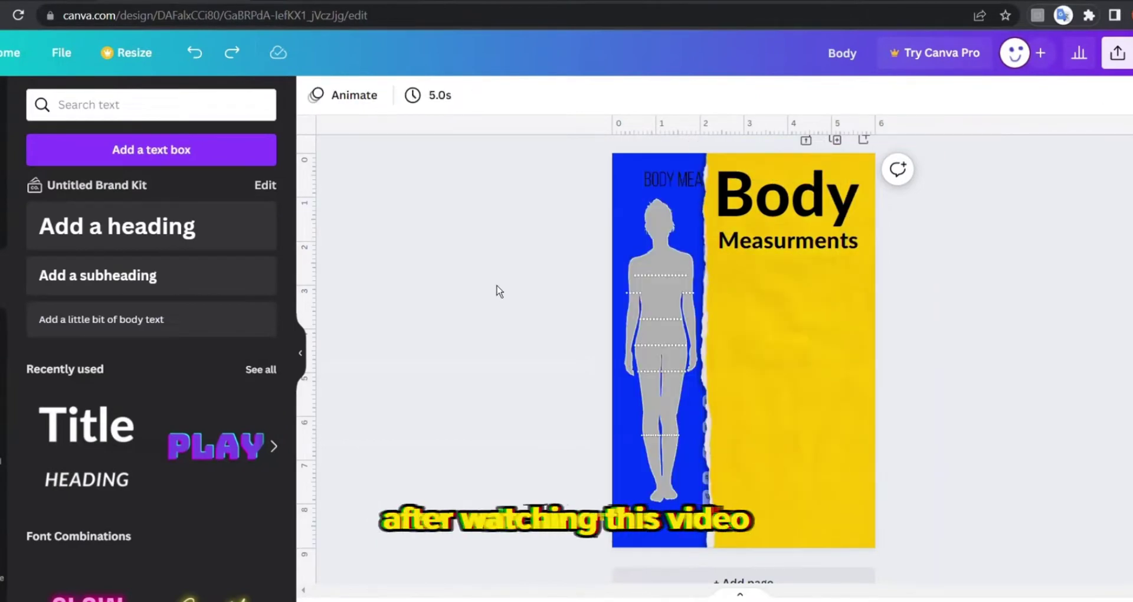
Move the "Body" and "Measurments" titles about 1 inch lower on the yellow paper
click(785, 245)
drag(785, 250, 787, 293)
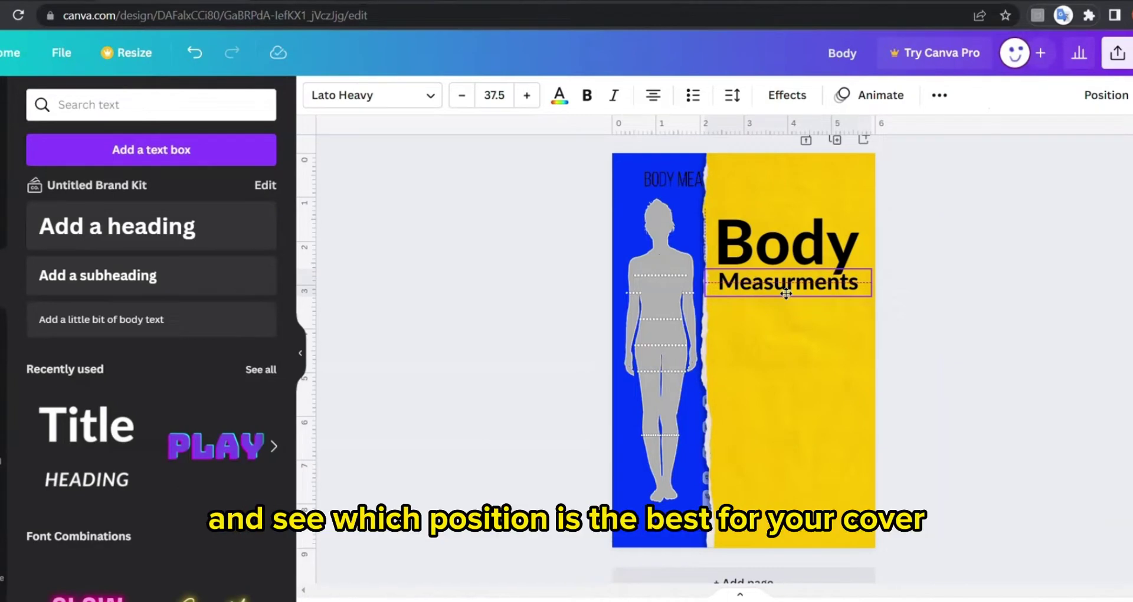
click(534, 277)
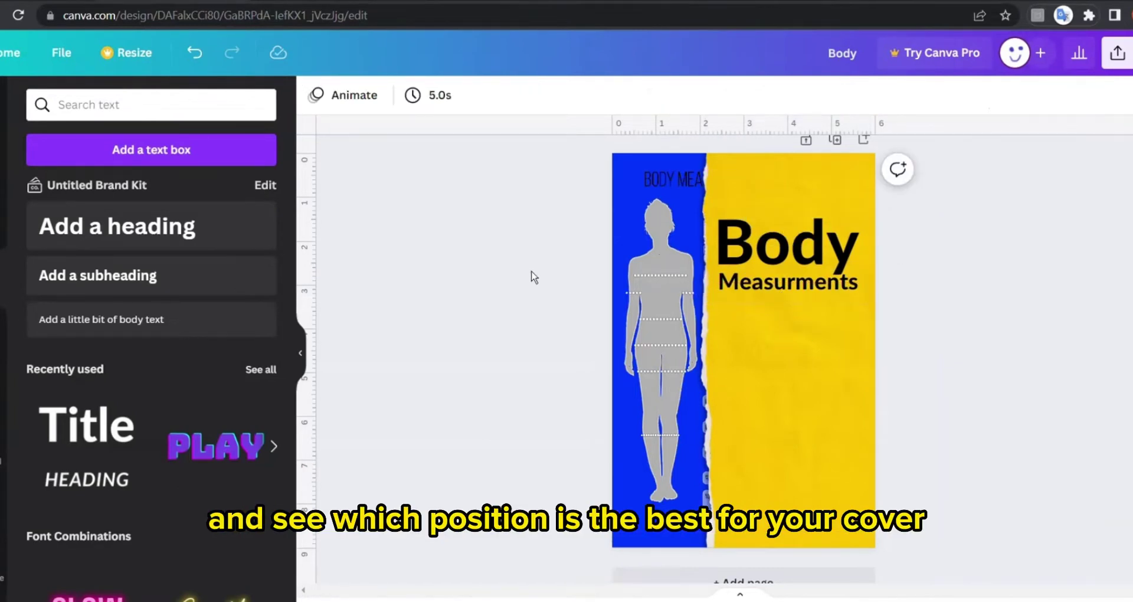
Add another Title and Heading text combination, keep only the italic heading and change its text to "LOG BOOK"
click(87, 442)
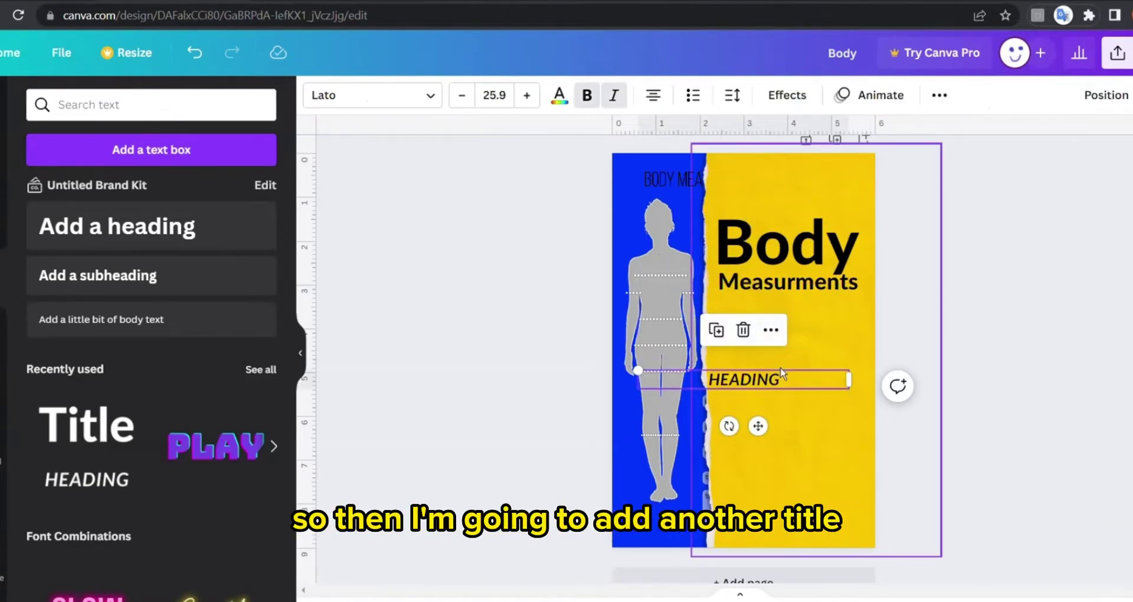
double_click(767, 381)
text(LO)
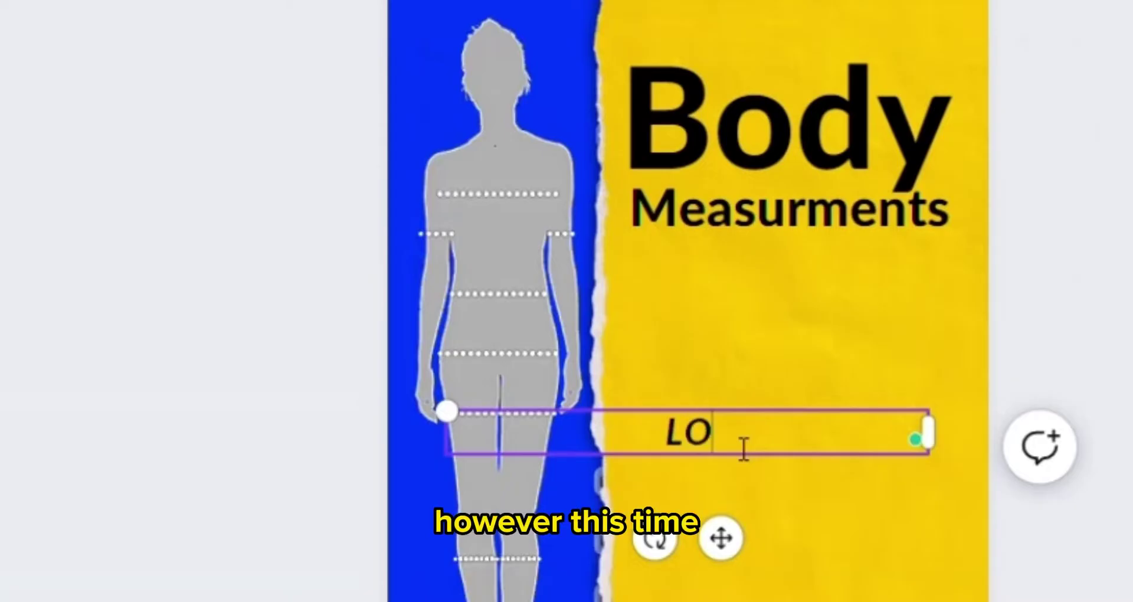
text(G)
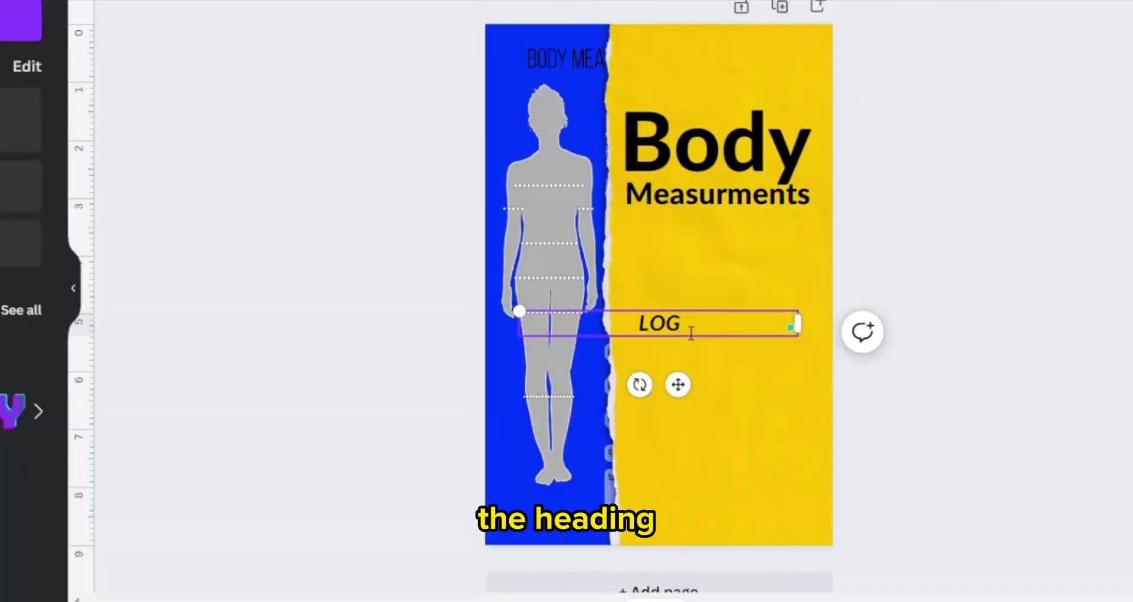
text( BOOK)
click(237, 227)
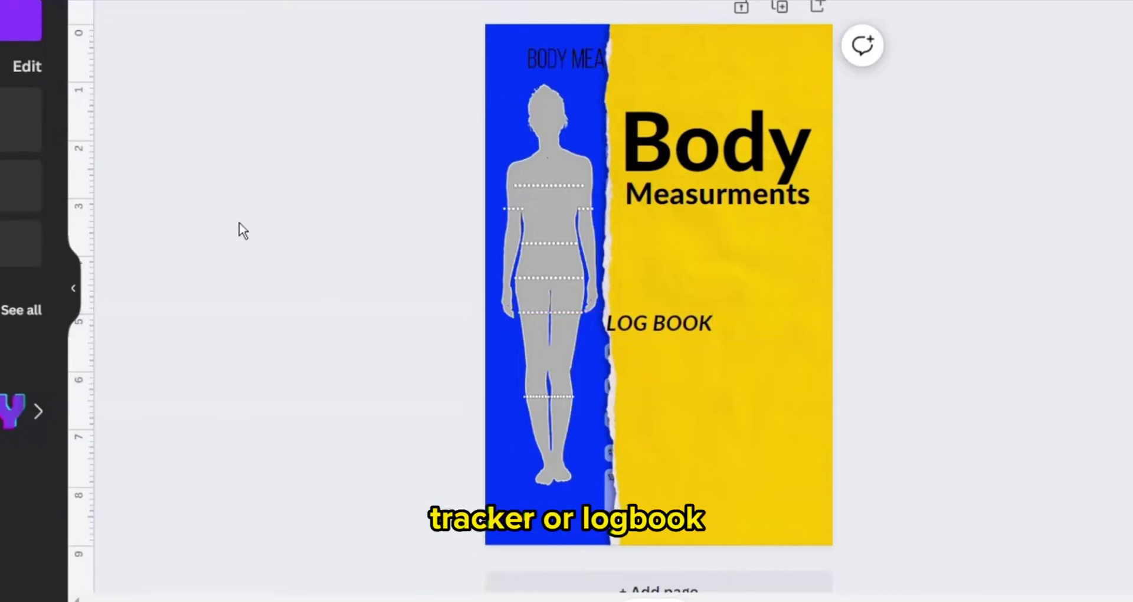
Narrow the "LOG BOOK" text box to fit its text and place it right-aligned just below "Measurments"
drag(671, 319, 696, 322)
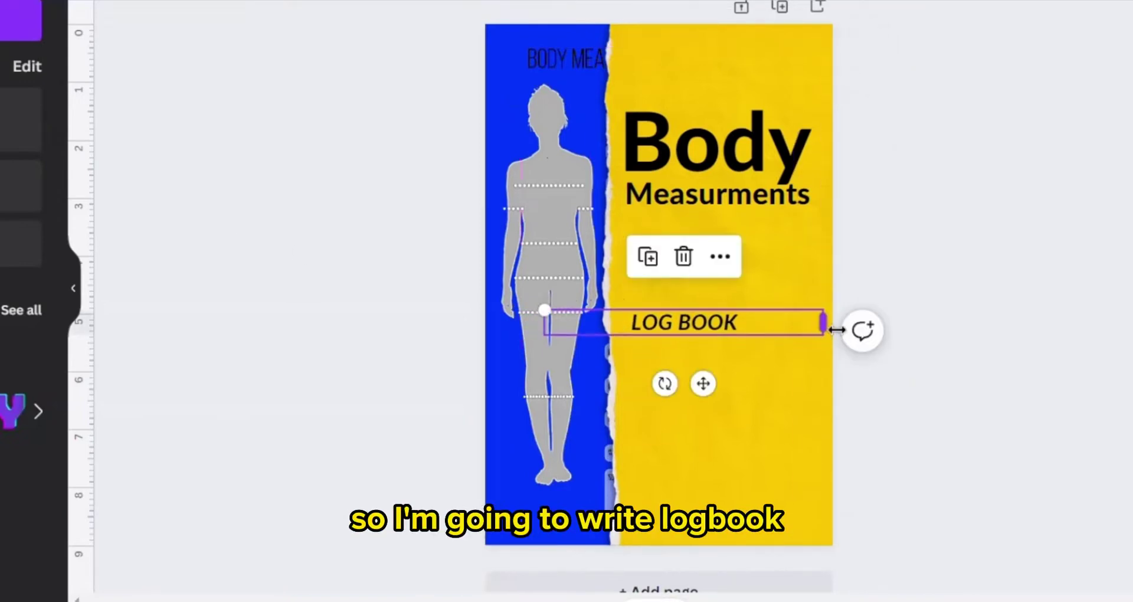
drag(823, 324, 723, 324)
drag(651, 327, 737, 243)
click(278, 202)
click(341, 81)
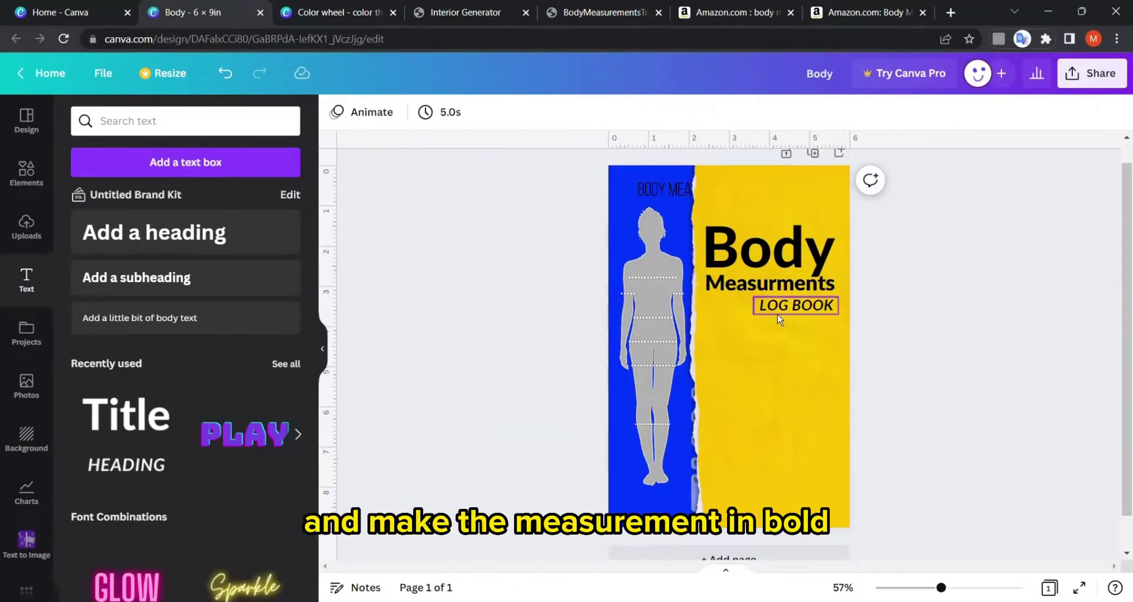
Add a blue square shape and place it over the leftover "BODY MEA" text above the grey figure on the blue strip
scroll(589, 326, down, 5)
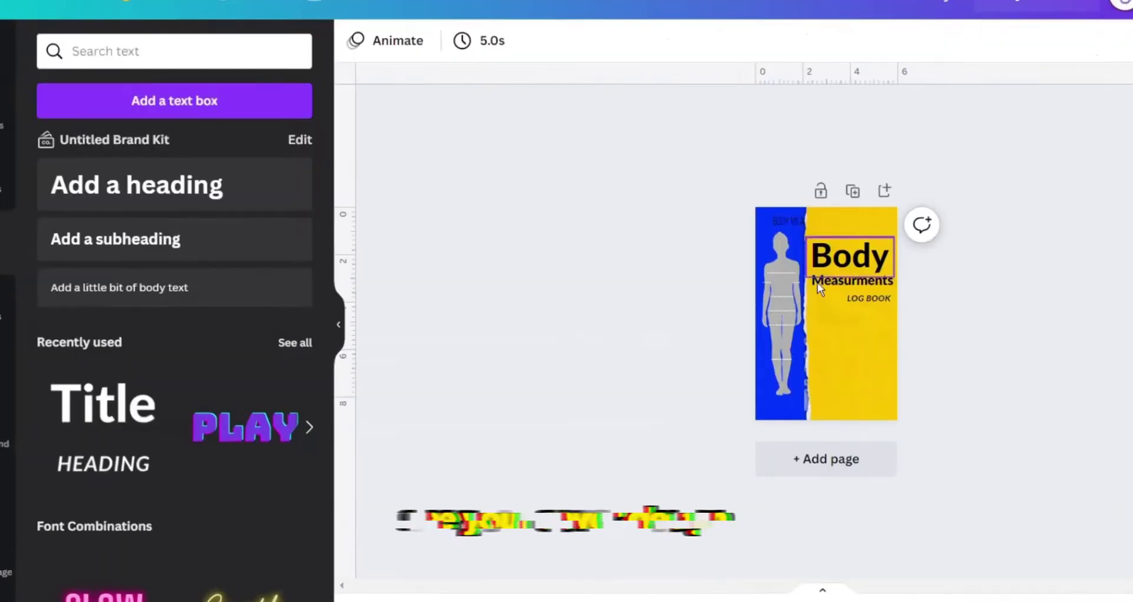
scroll(721, 316, up, 4)
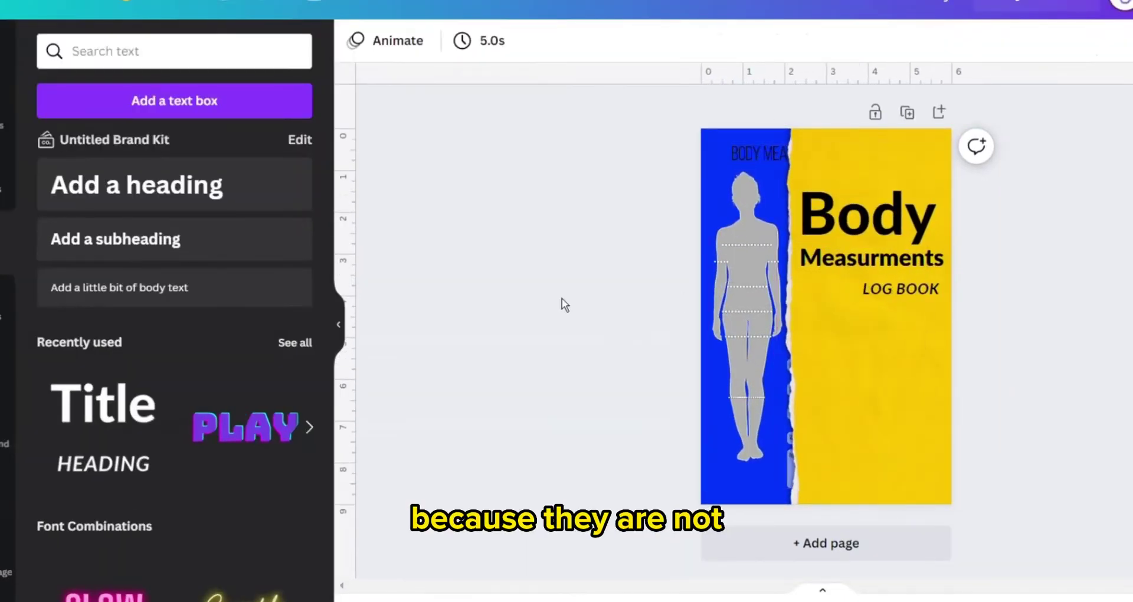
scroll(562, 299, up, 2)
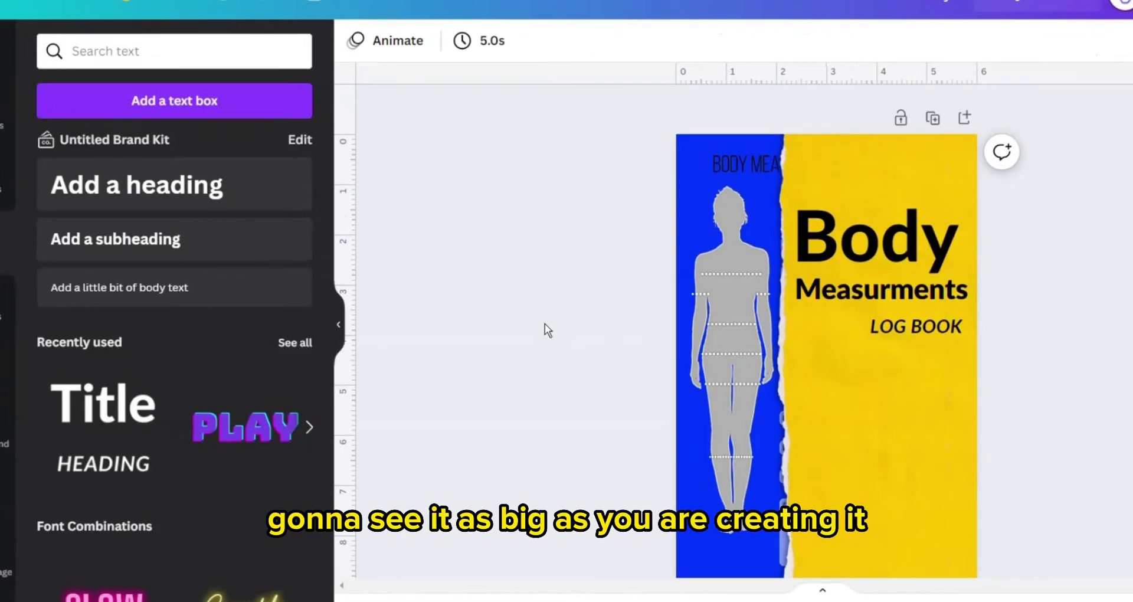
scroll(544, 323, up, 3)
scroll(544, 323, down, 2)
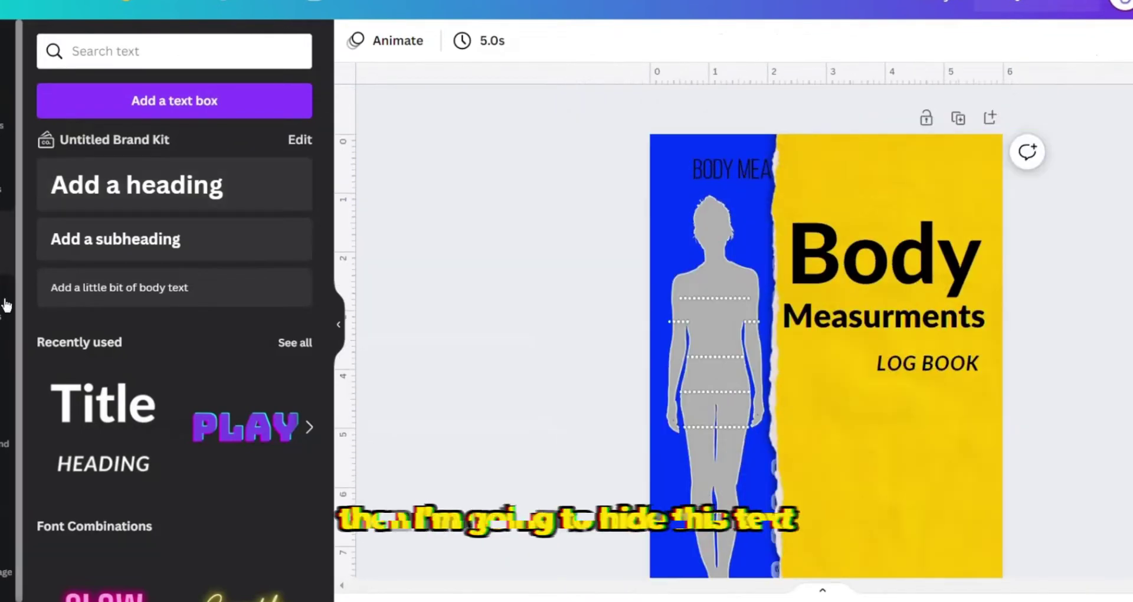
click(3, 130)
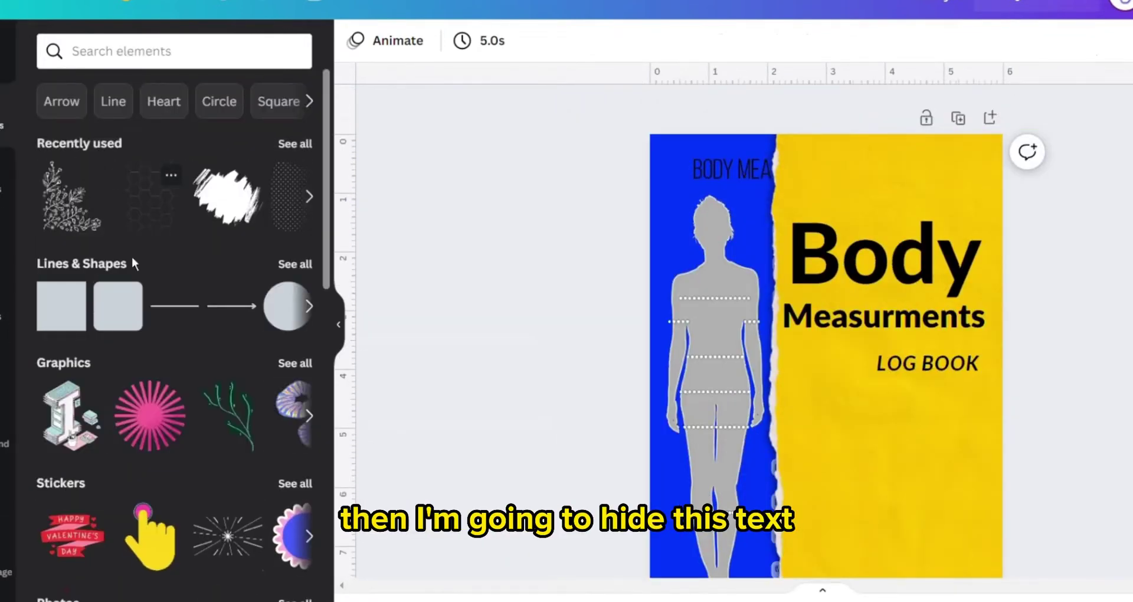
click(58, 326)
click(443, 318)
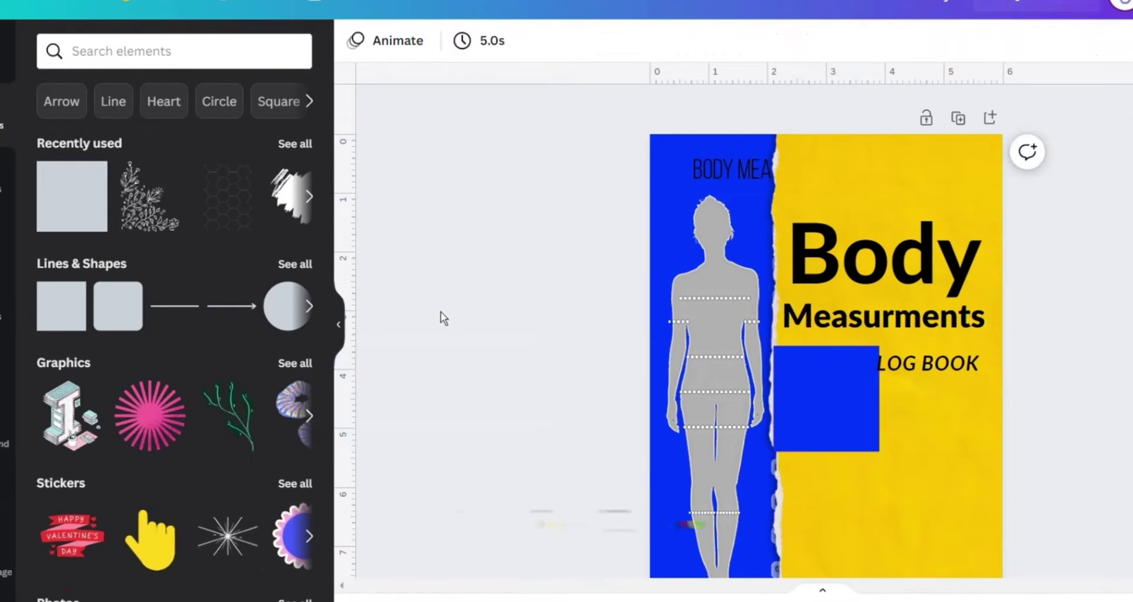
drag(779, 354, 712, 133)
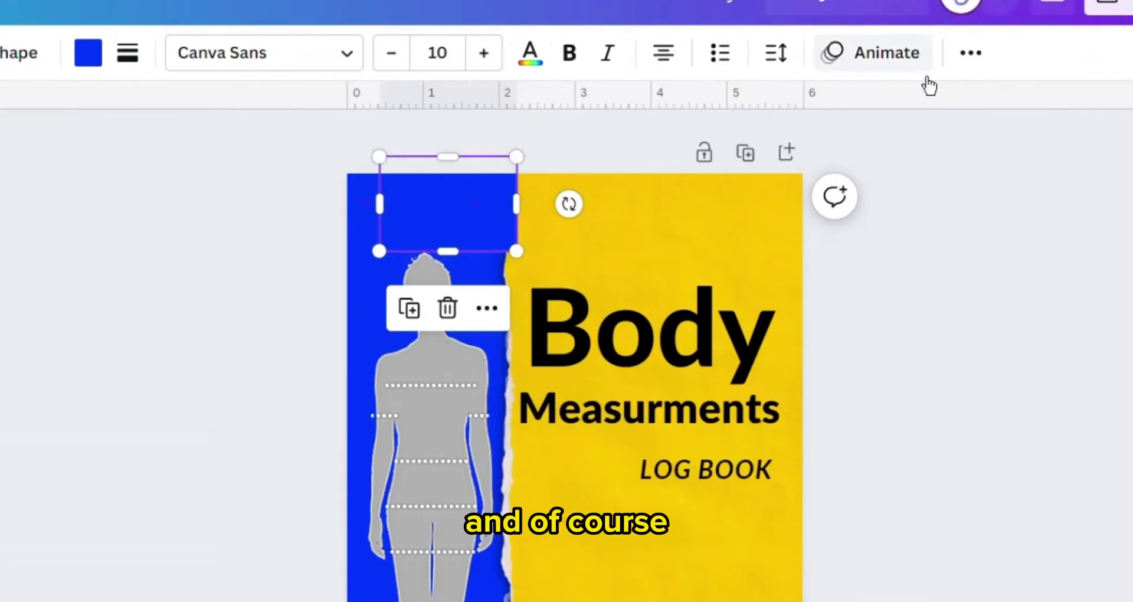
Send the blue square backward so it sits behind the torn edge of the yellow paper while covering the leftover text
click(1127, 40)
click(743, 108)
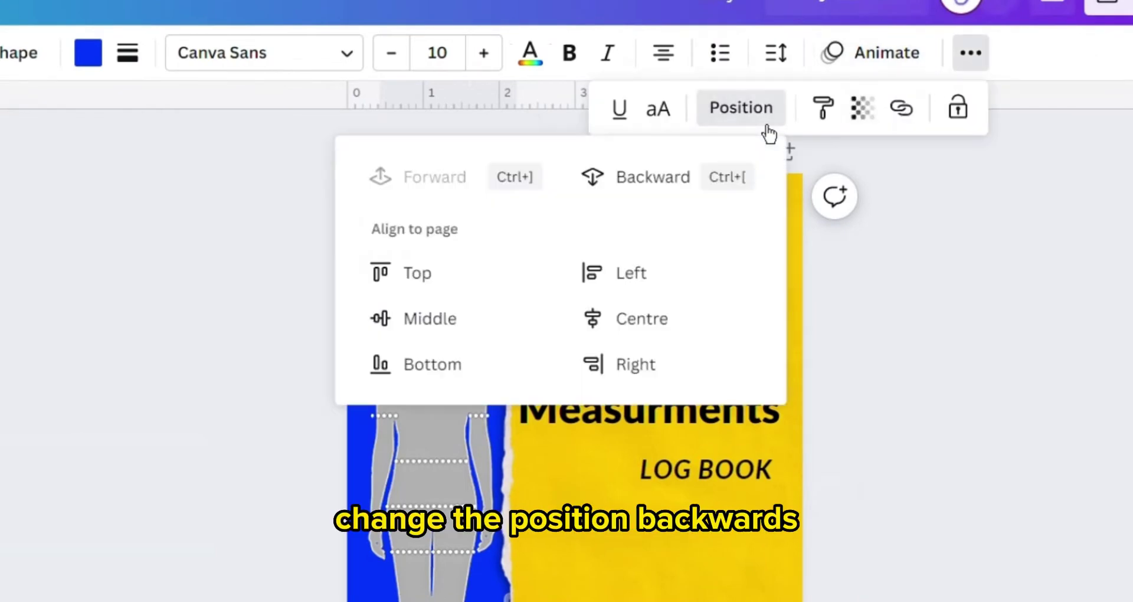
click(687, 180)
click(178, 312)
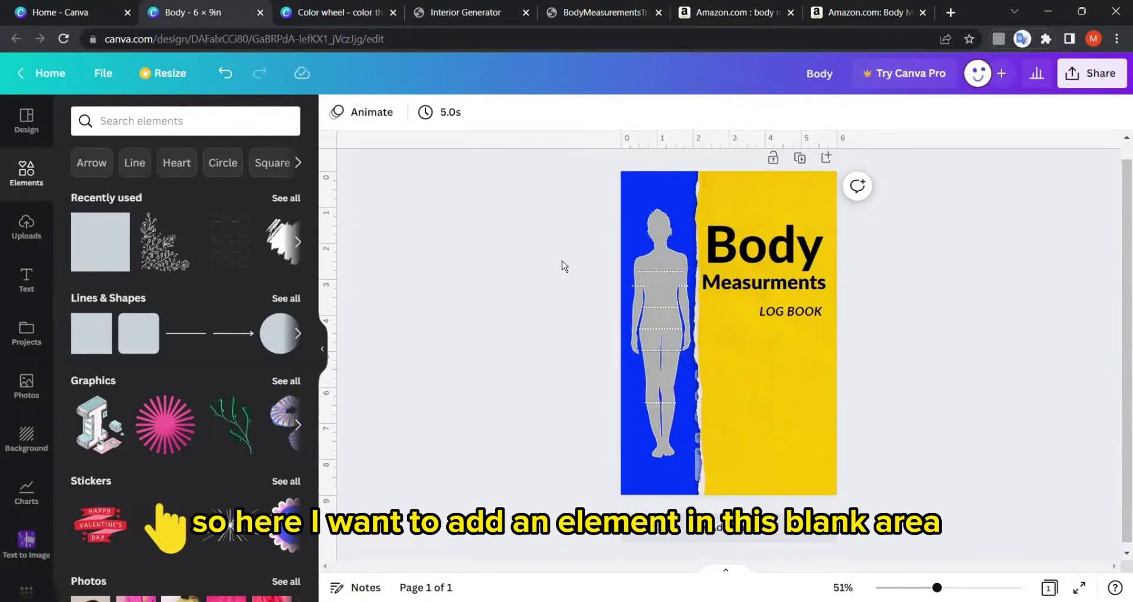
Search the graphics for "body", insert the pink standing figure, and enlarge it on the yellow paper below the titles
click(146, 132)
text(body)
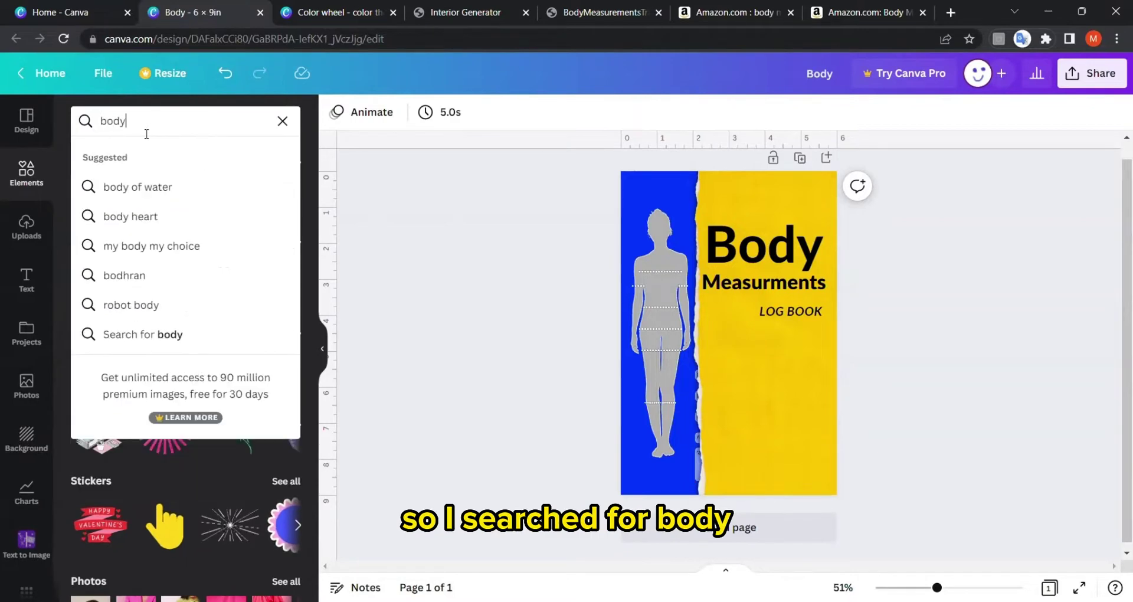
key(Return)
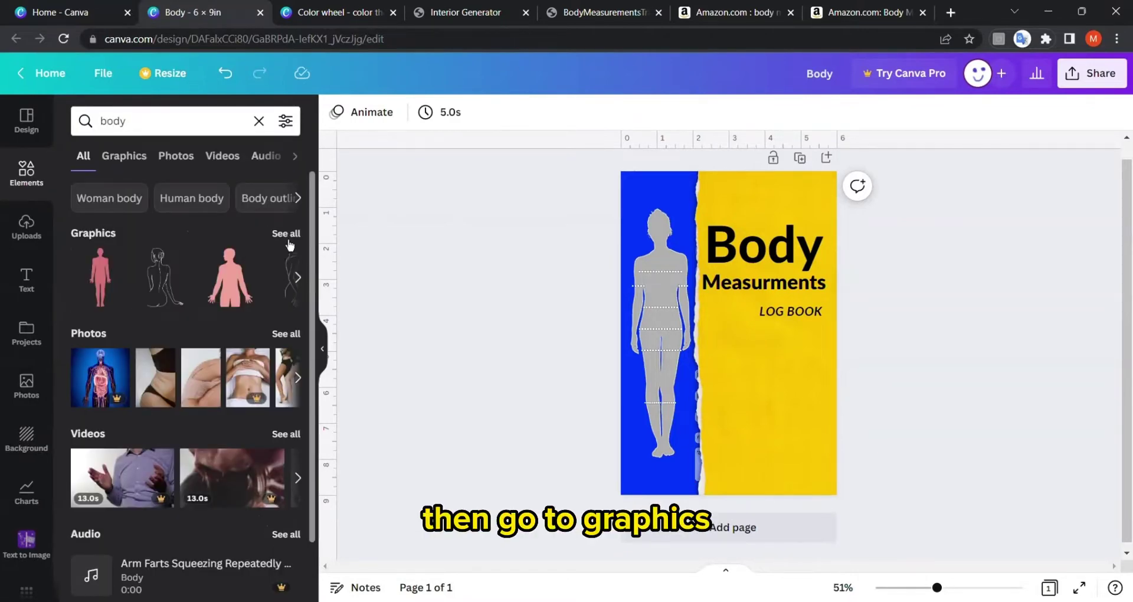
click(290, 234)
click(104, 253)
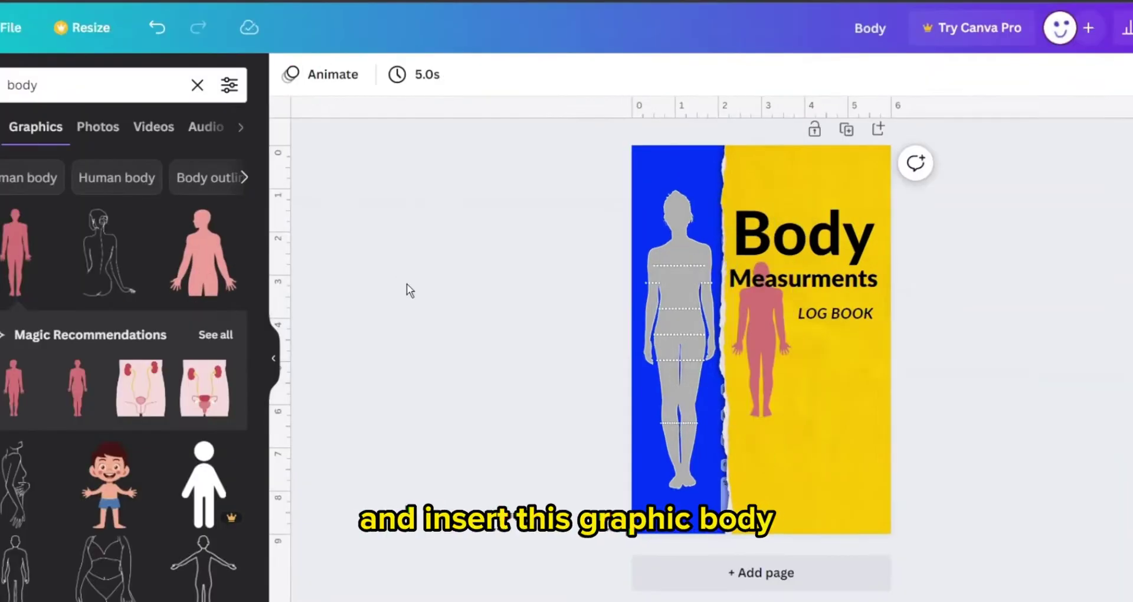
drag(764, 336, 802, 380)
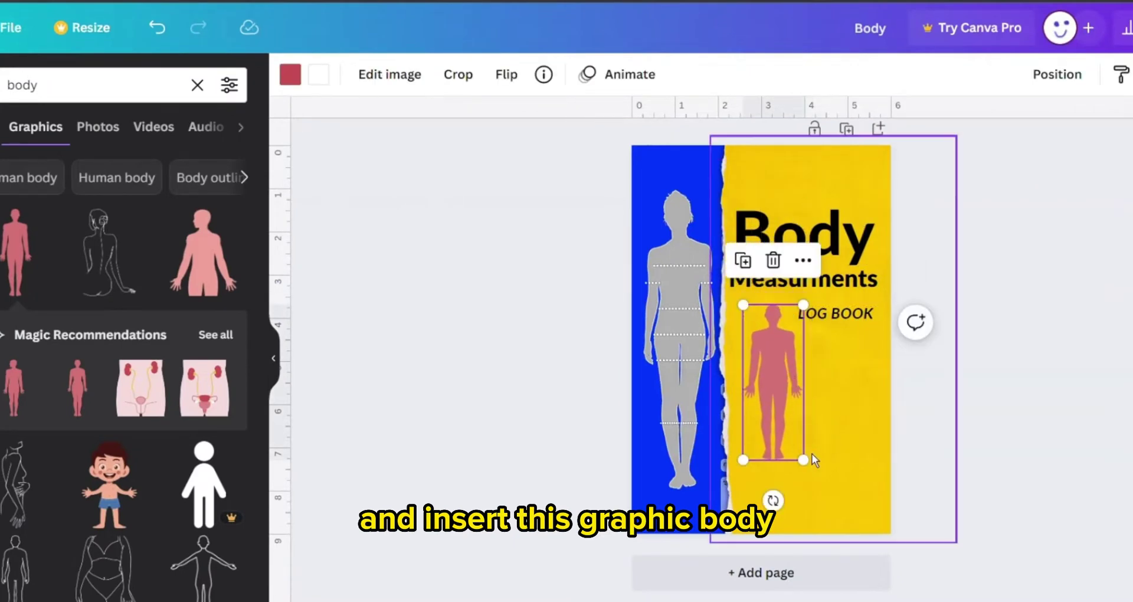
drag(809, 462, 822, 508)
drag(782, 407, 795, 408)
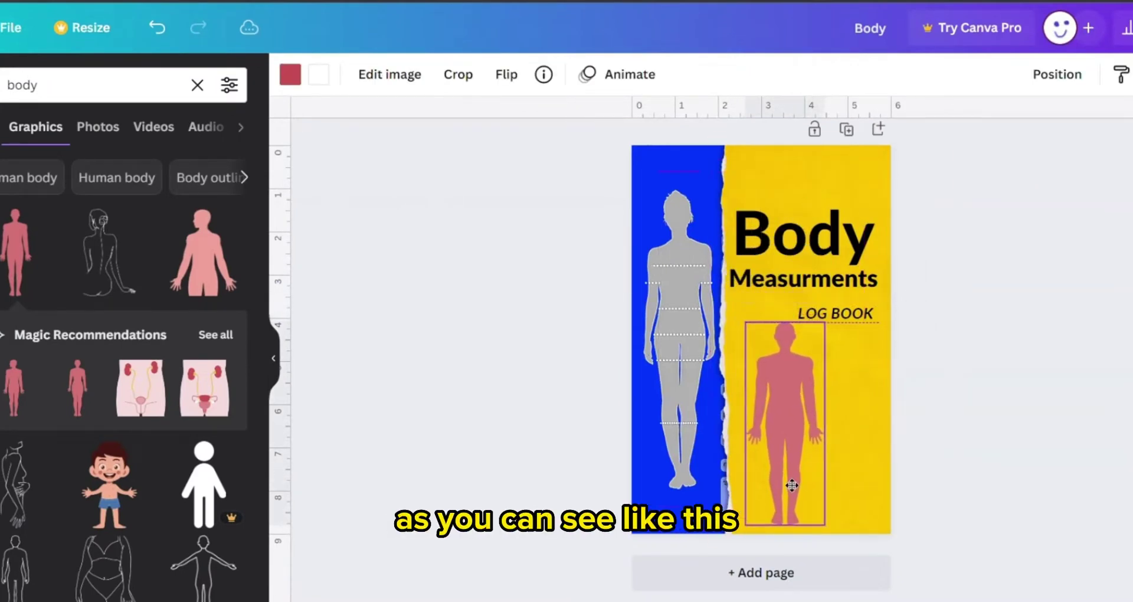
Try recolouring the inserted body figure light grey and making it semi-transparent
click(289, 75)
click(174, 386)
click(149, 388)
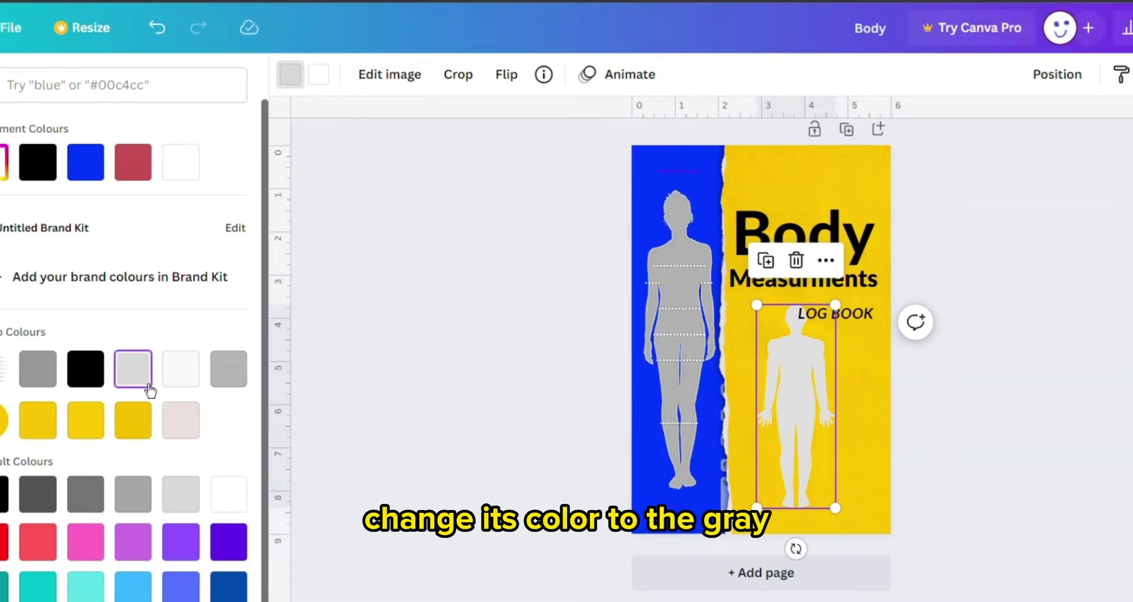
click(1129, 74)
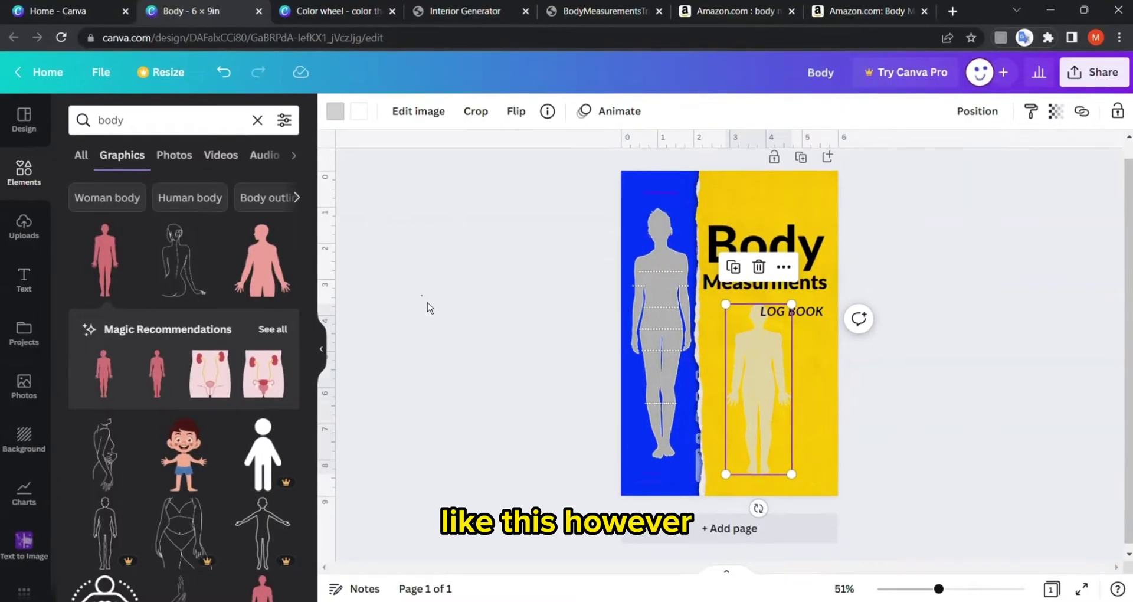
click(804, 400)
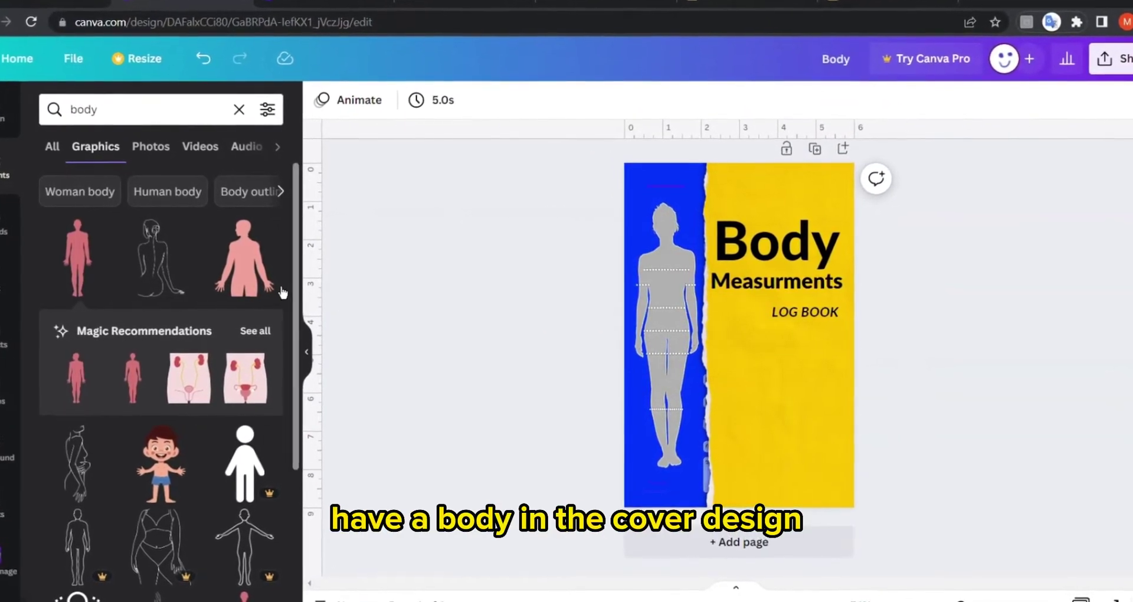
Browse the "body" graphics for a different element to fill the blank yellow area
scroll(168, 276, down, 4)
scroll(160, 275, down, 10)
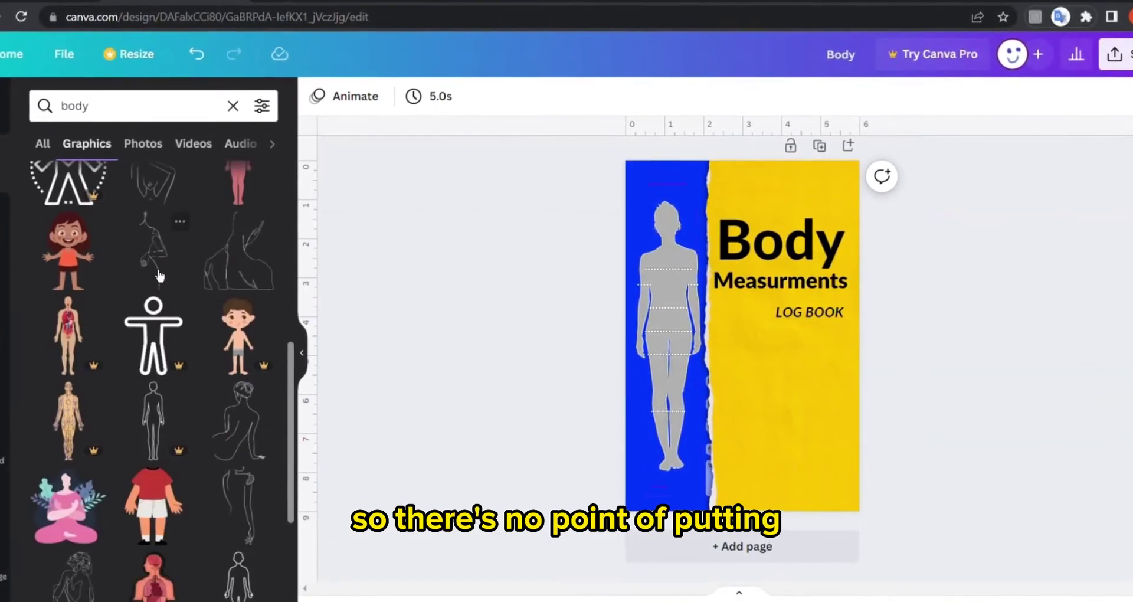
scroll(153, 274, down, 10)
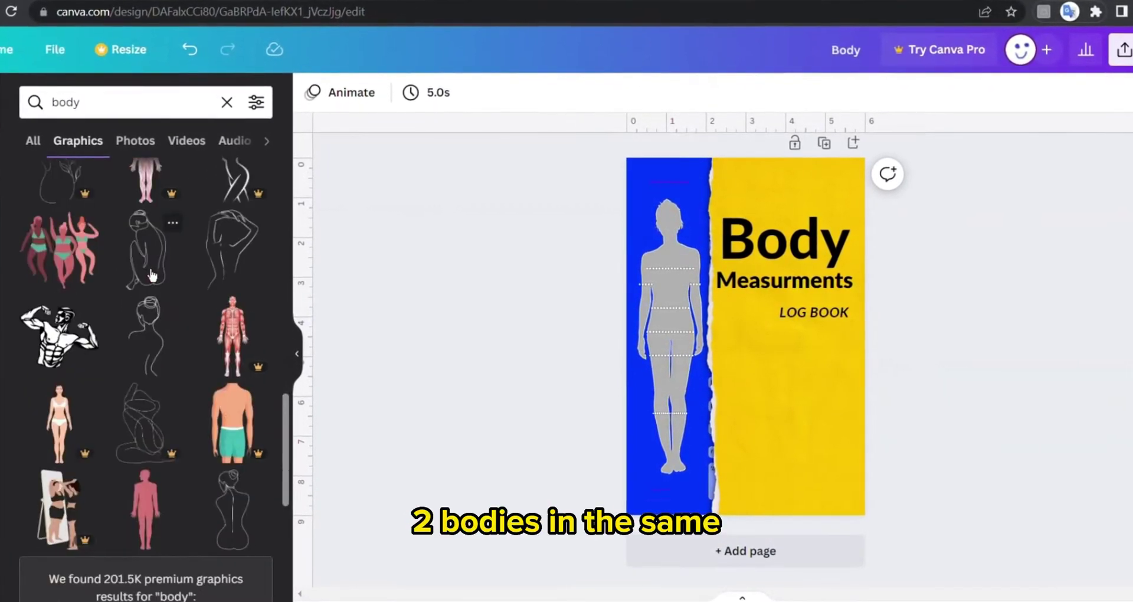
scroll(145, 272, down, 10)
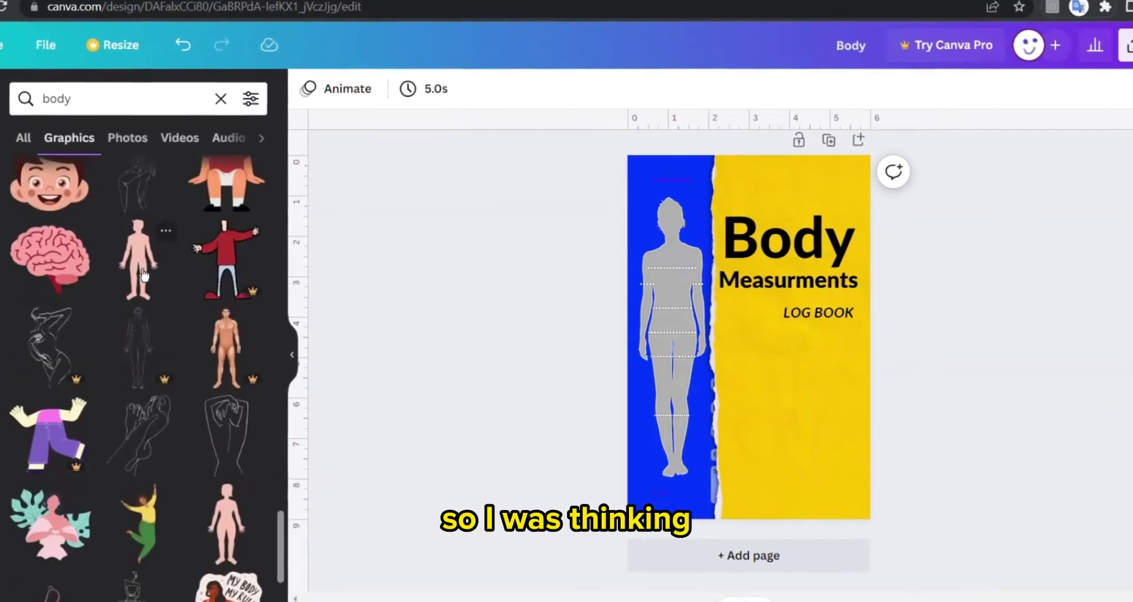
scroll(139, 275, down, 10)
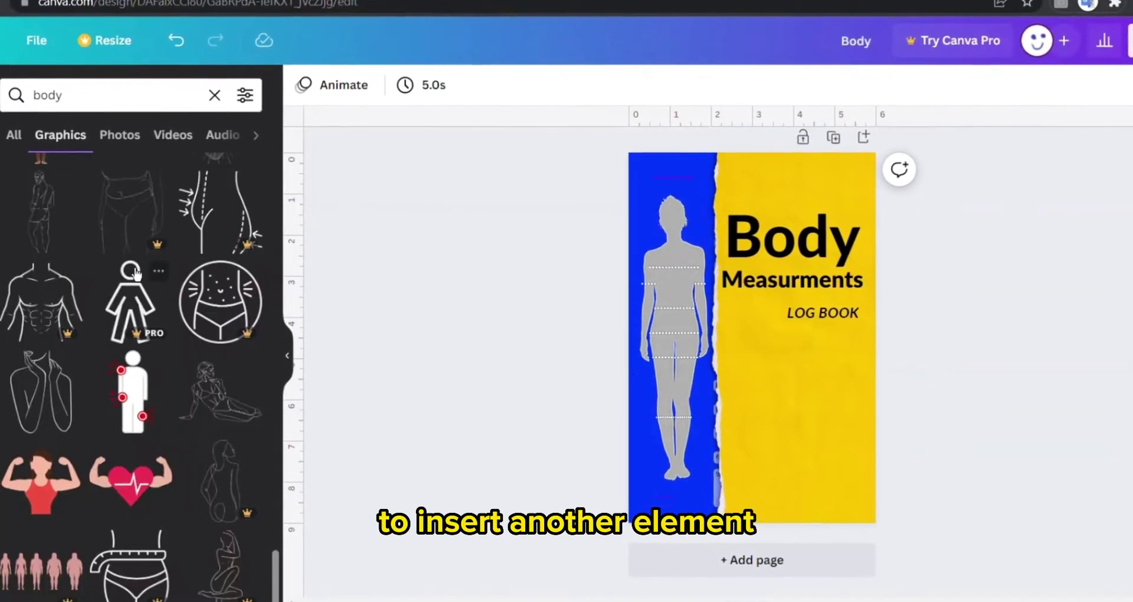
scroll(133, 274, down, 10)
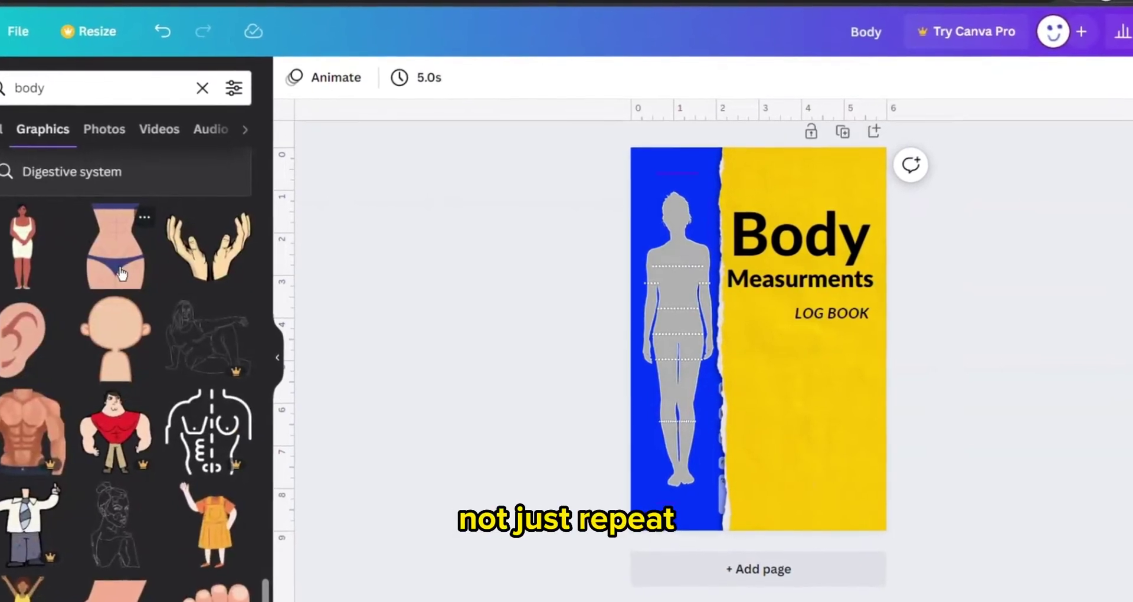
scroll(124, 273, down, 10)
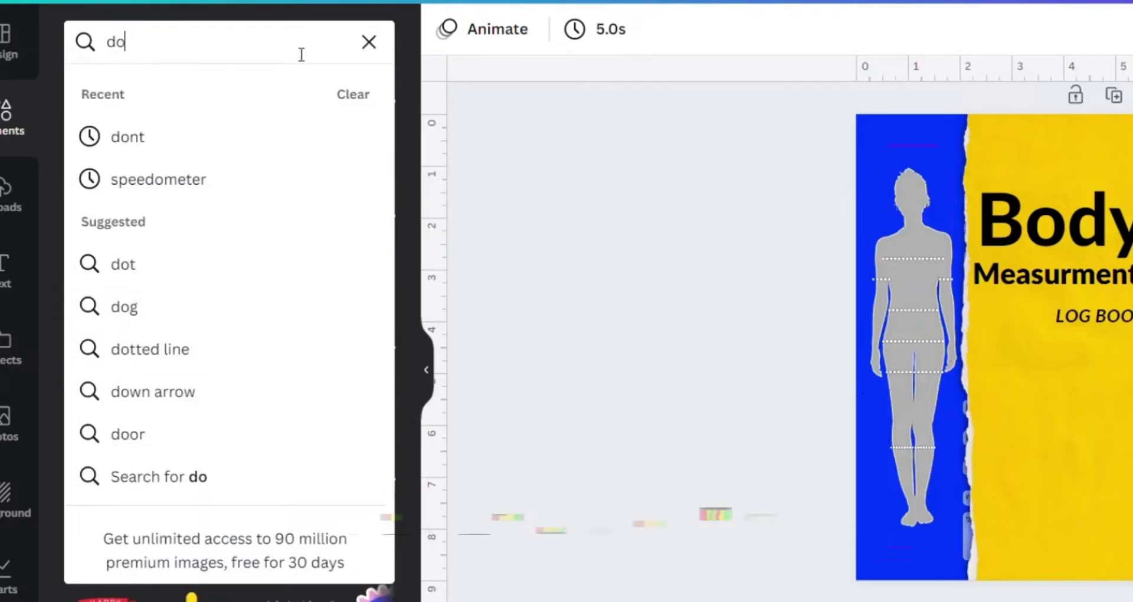
Search elements for "dotted line", place a black dotted line from the figure's lower leg onto the yellow paper, and make it semi-transparent
text(tted)
key(Down)
key(Return)
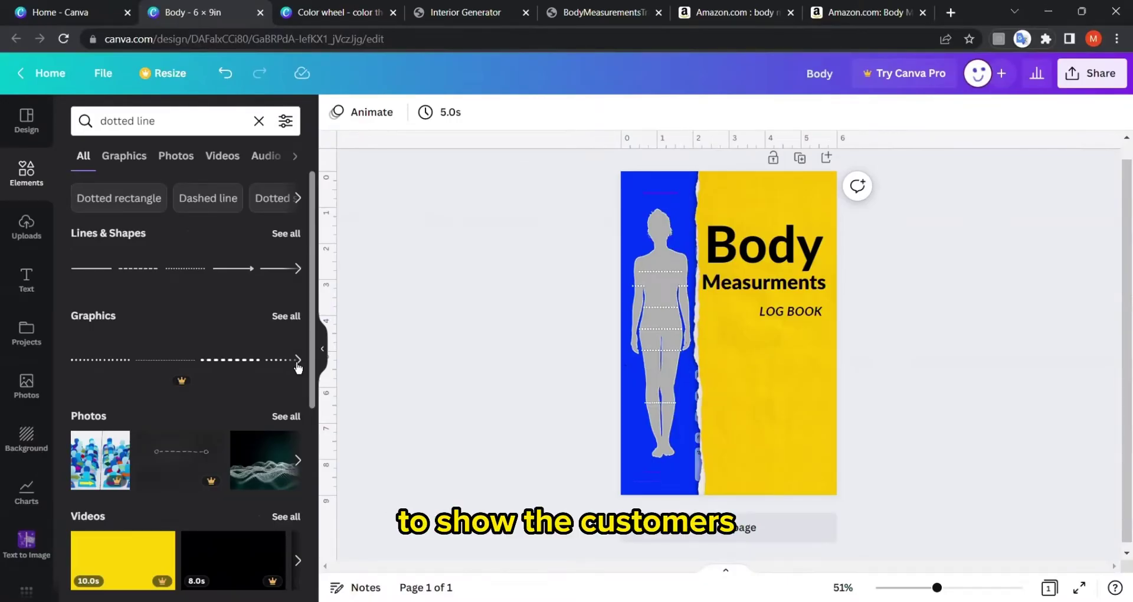
click(297, 361)
drag(98, 376, 737, 399)
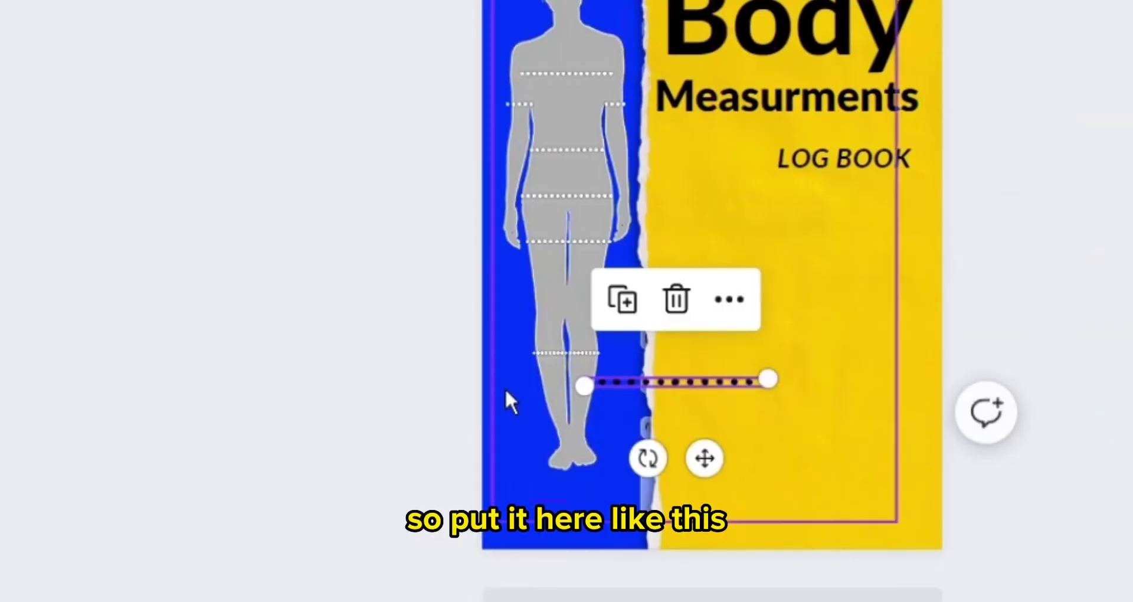
click(1062, 99)
drag(1054, 248, 868, 278)
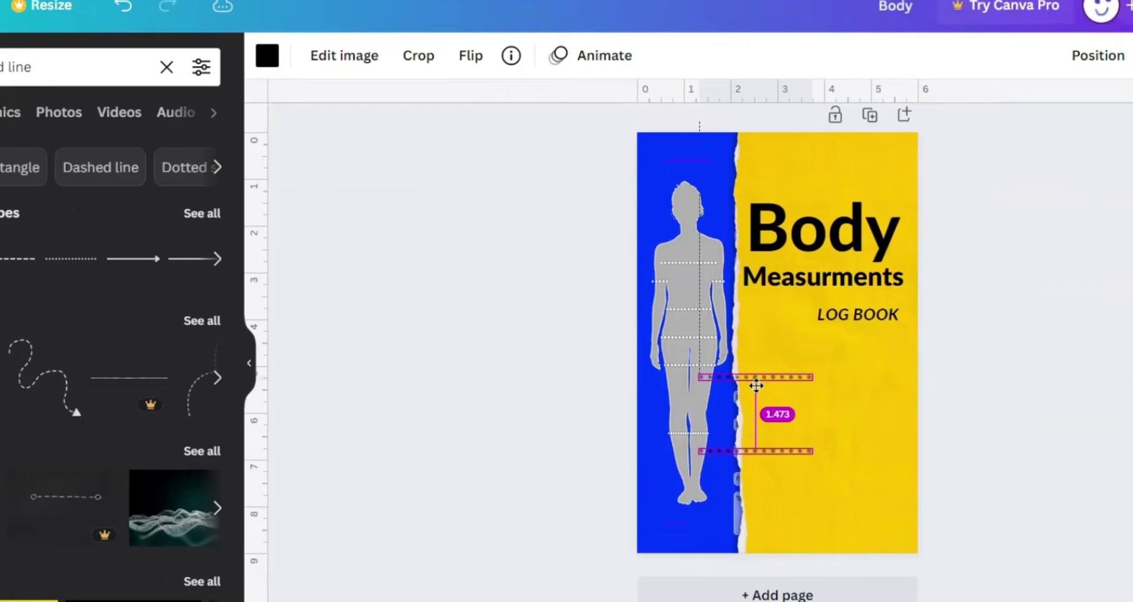
Duplicate the dotted line twice and place the copies above it, level with the figure's hips and thighs
drag(757, 382, 755, 350)
click(763, 379)
drag(763, 390, 761, 413)
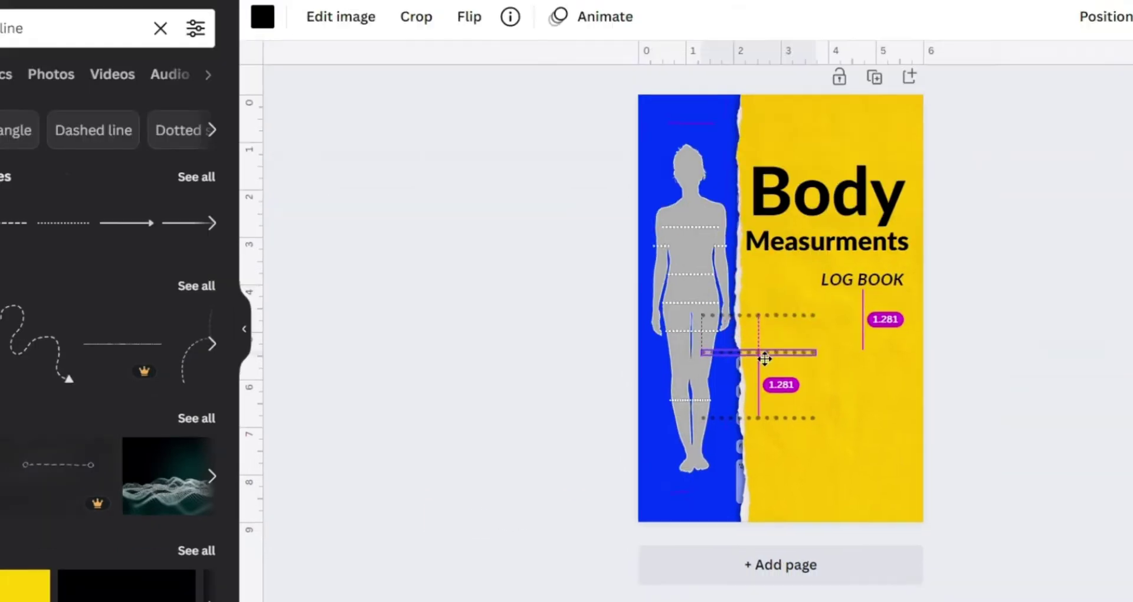
click(559, 387)
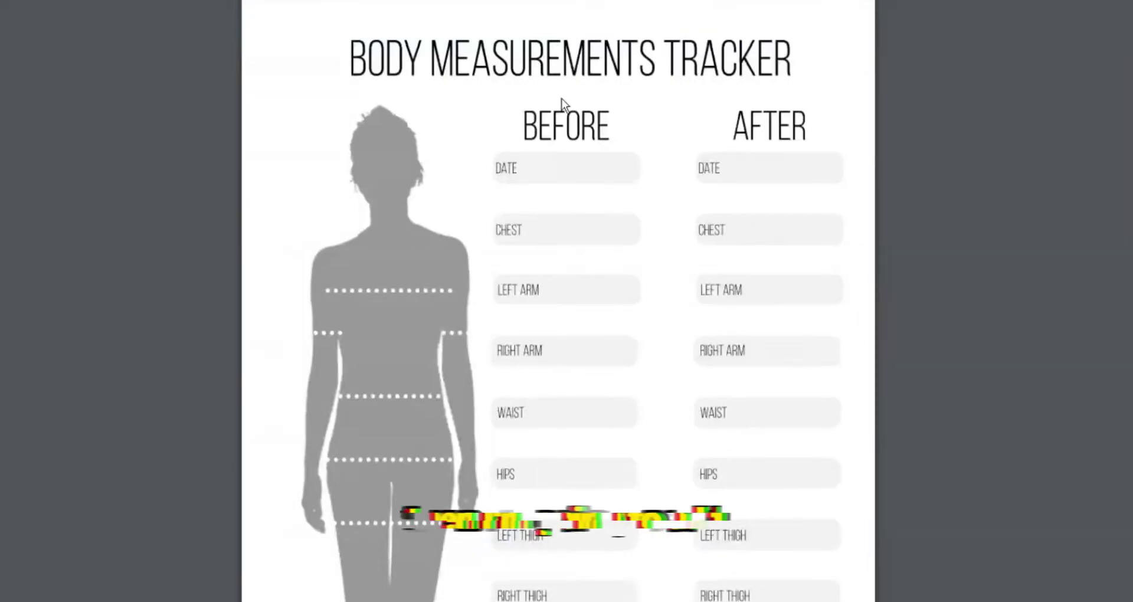
Read the measurement labels in the body measurements tracker PDF and look up "calf" on Google
scroll(570, 118, down, 5)
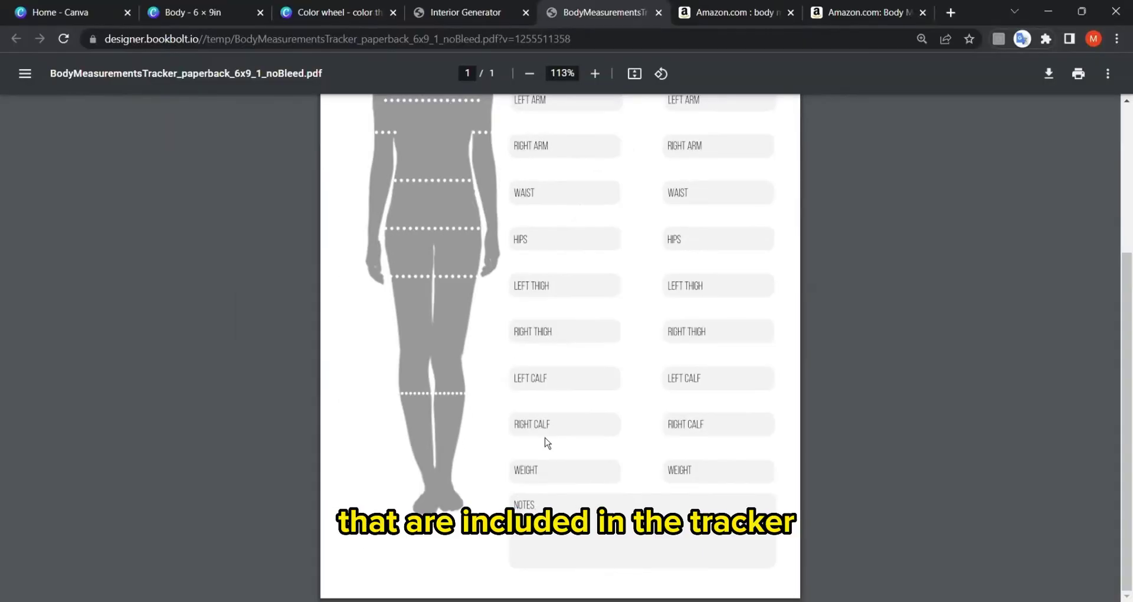
click(951, 13)
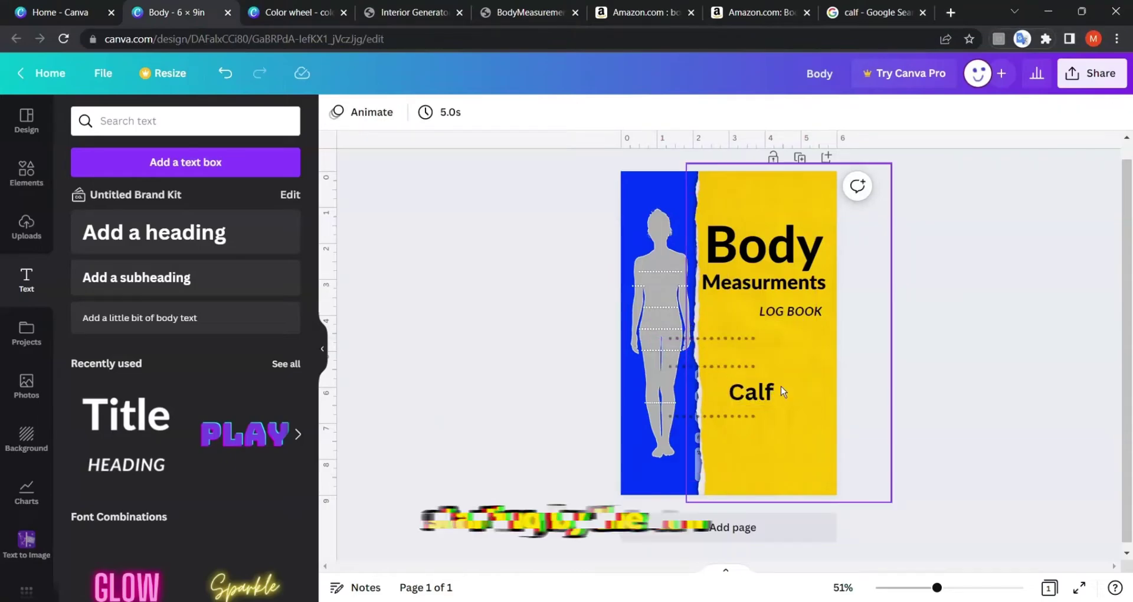
Back in Canva, place small semi-transparent "Calf", "Thigh" and "Hips" labels at the yellow-side ends of the lowest, middle and highest dotted lines
drag(783, 392, 786, 408)
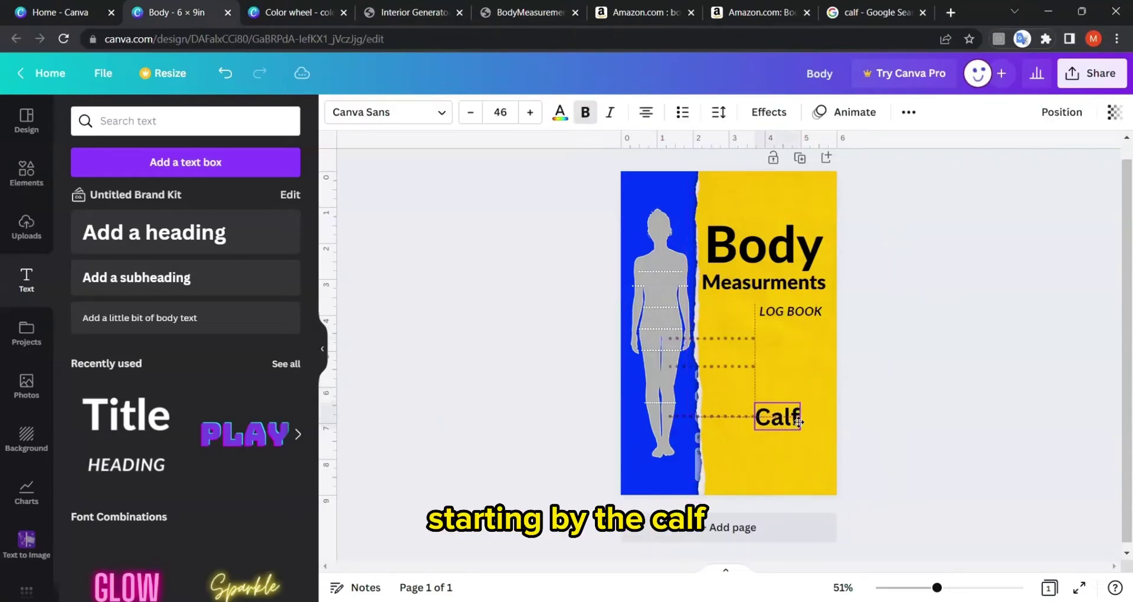
click(1114, 112)
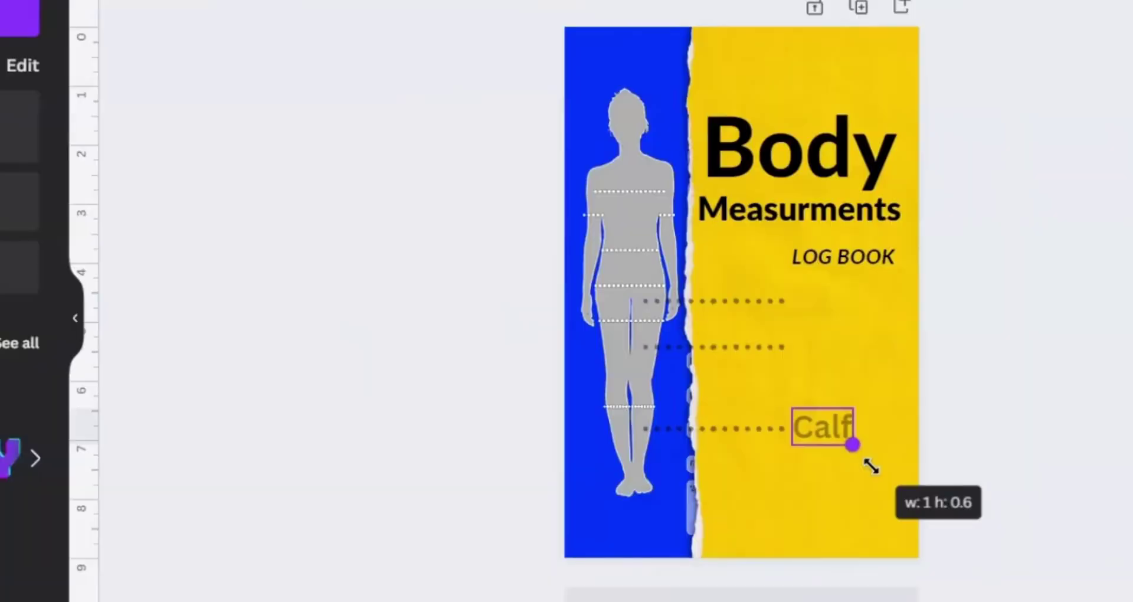
drag(868, 460, 863, 455)
key(Escape)
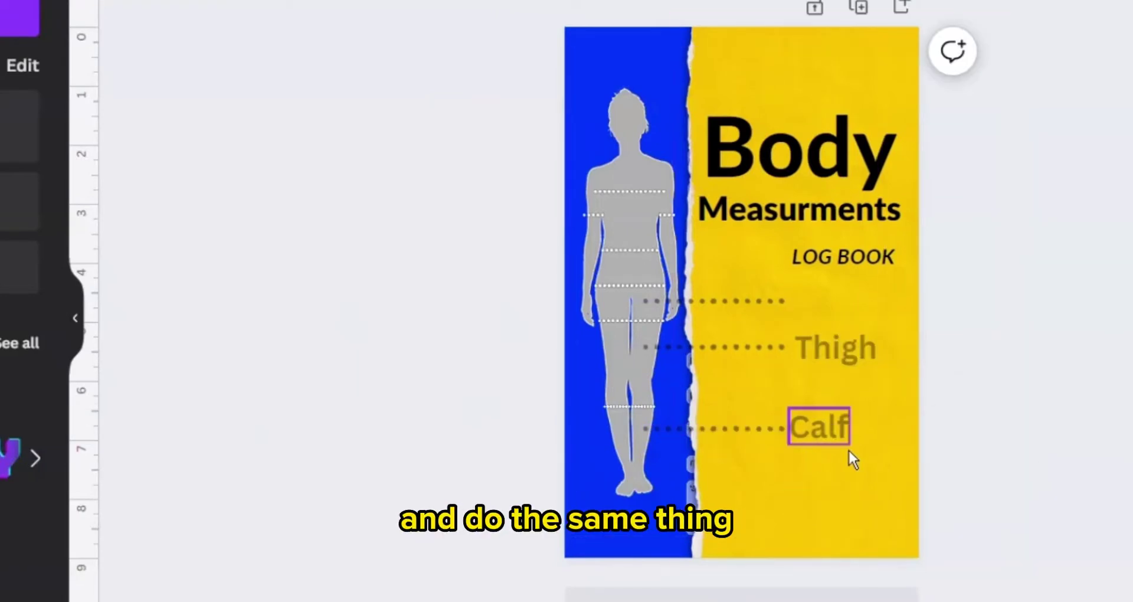
click(820, 434)
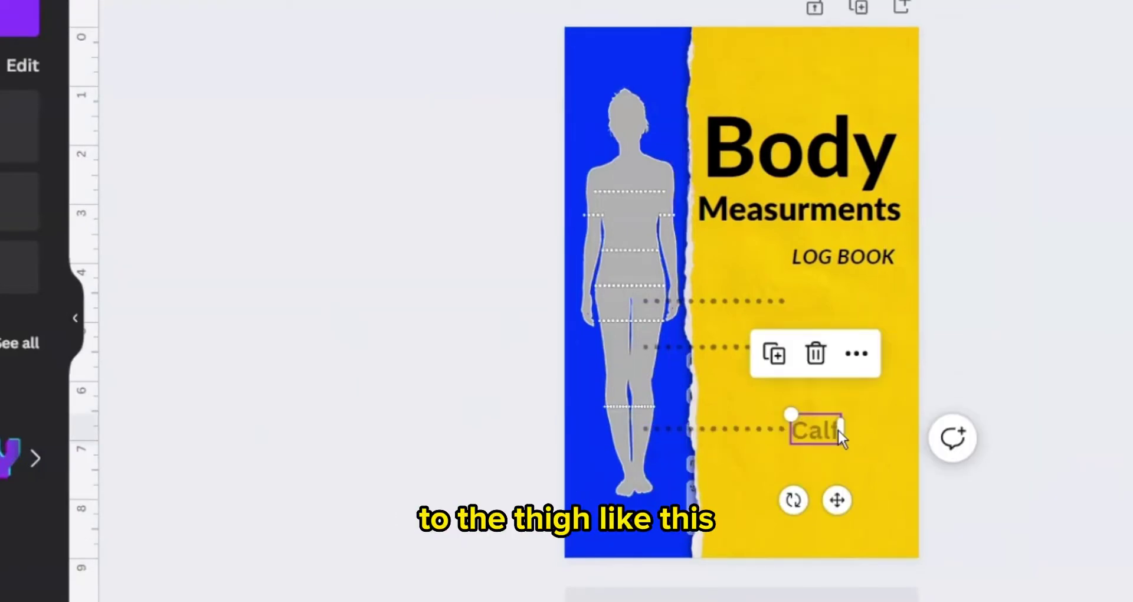
drag(838, 430, 856, 351)
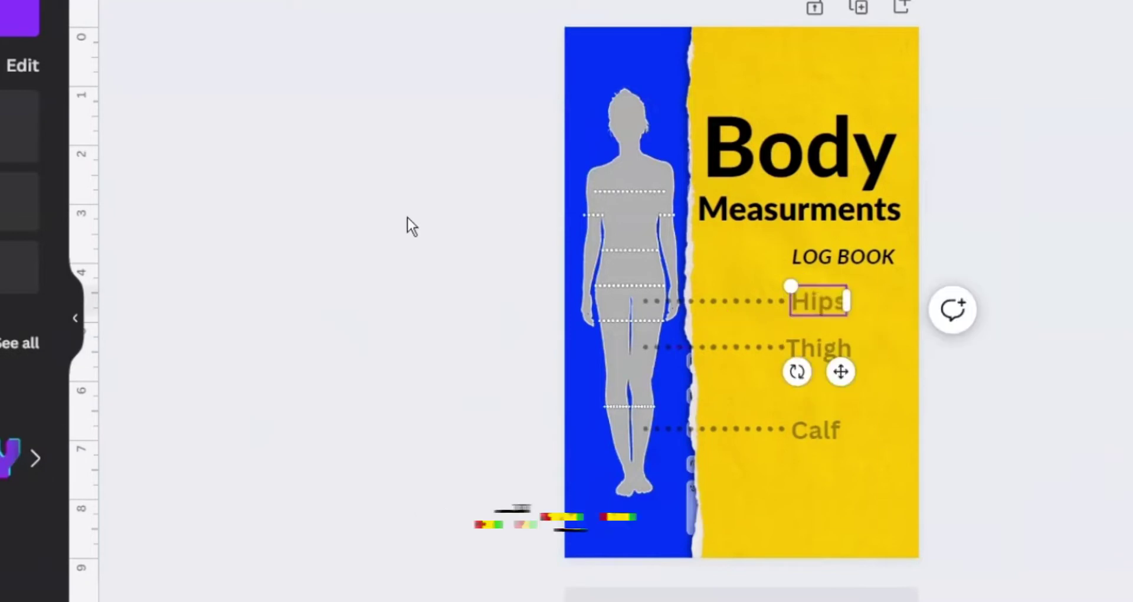
Replace the thick dotted line beside the Hips label with a finer black dotted line and make it semi-transparent
click(718, 331)
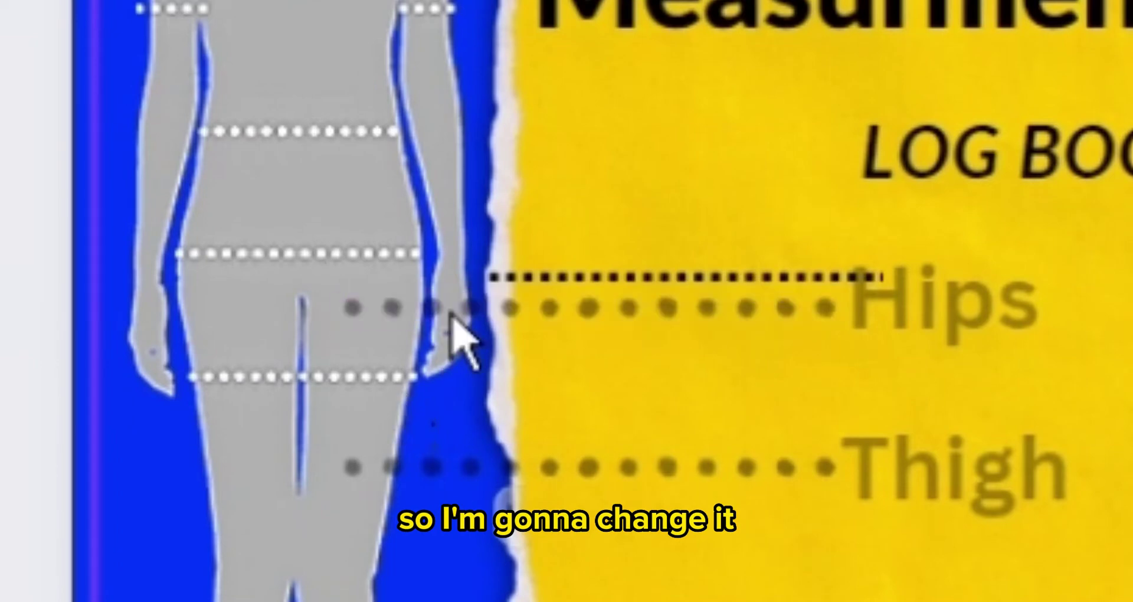
click(456, 343)
key(Delete)
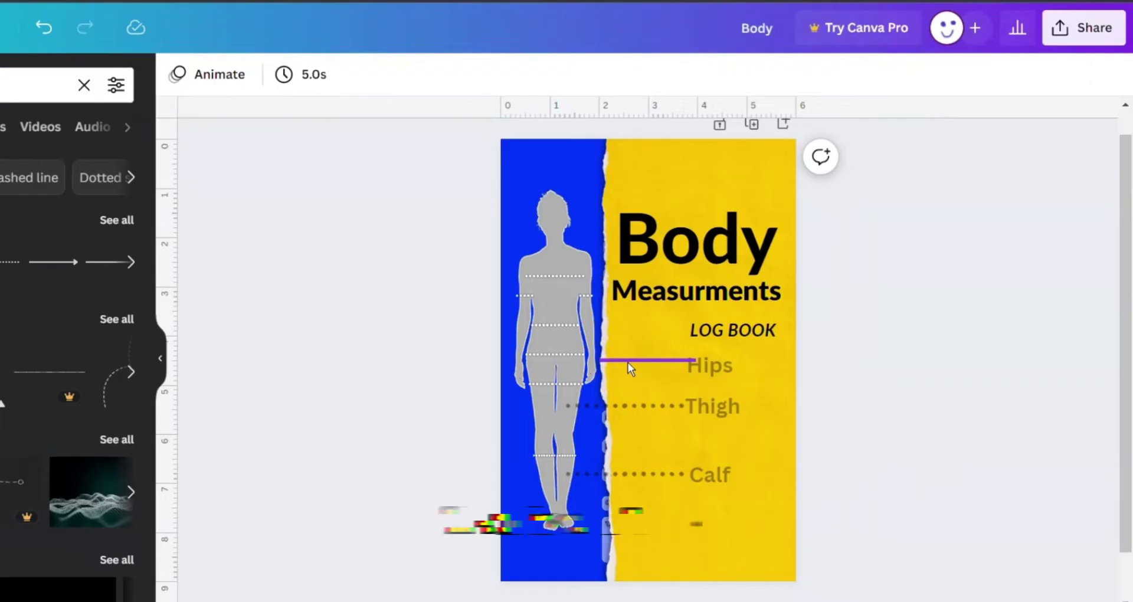
click(630, 361)
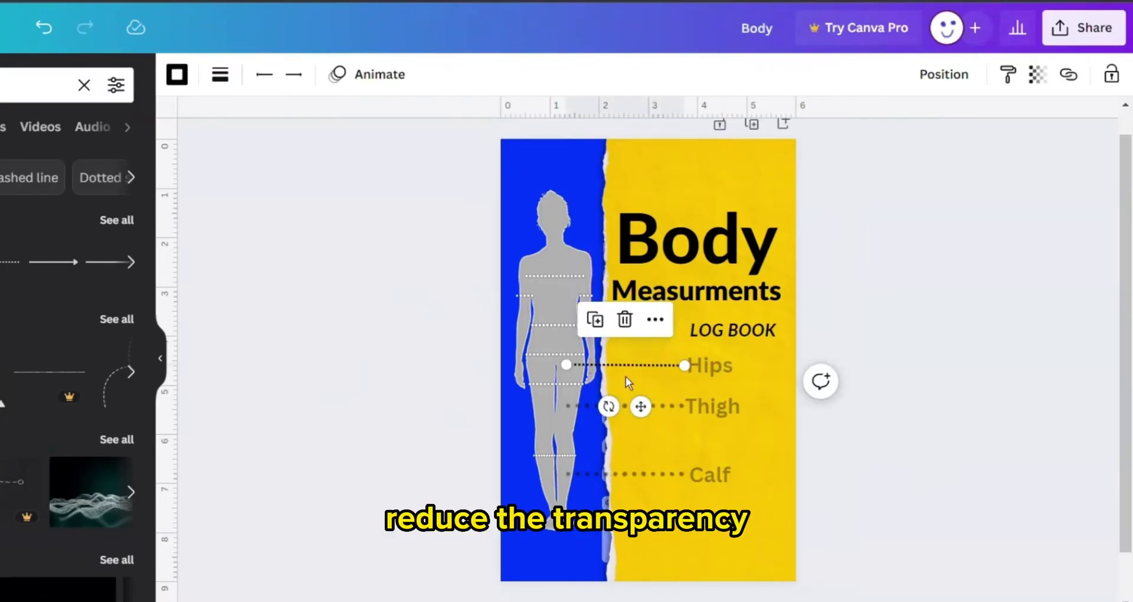
click(1037, 74)
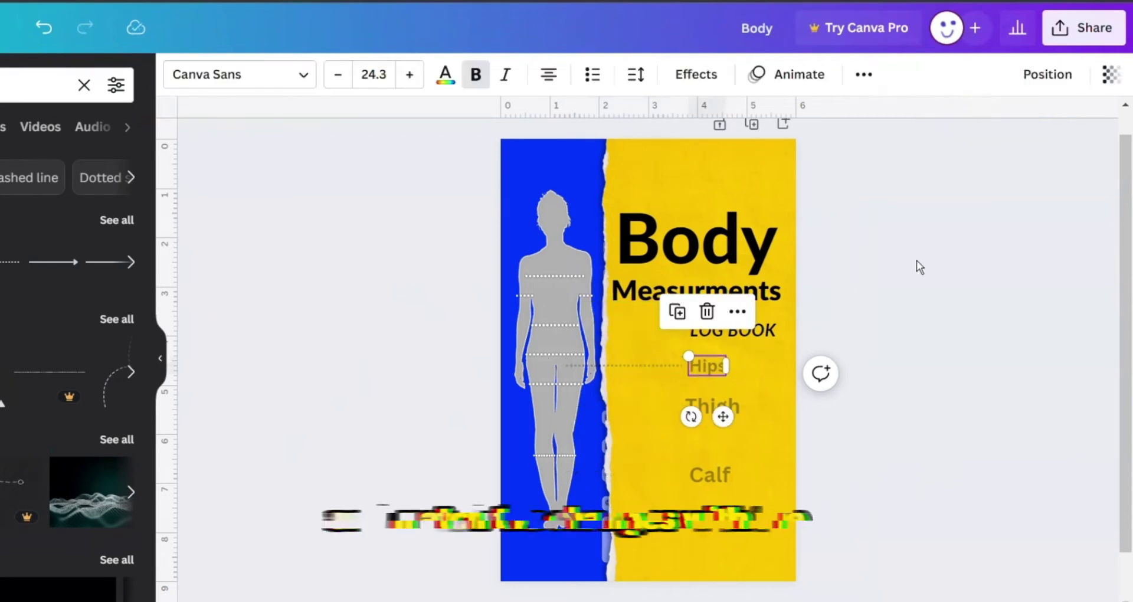
Set the Hips label's transparency to about 22 and its font size to 21
click(1111, 74)
drag(1006, 145, 981, 146)
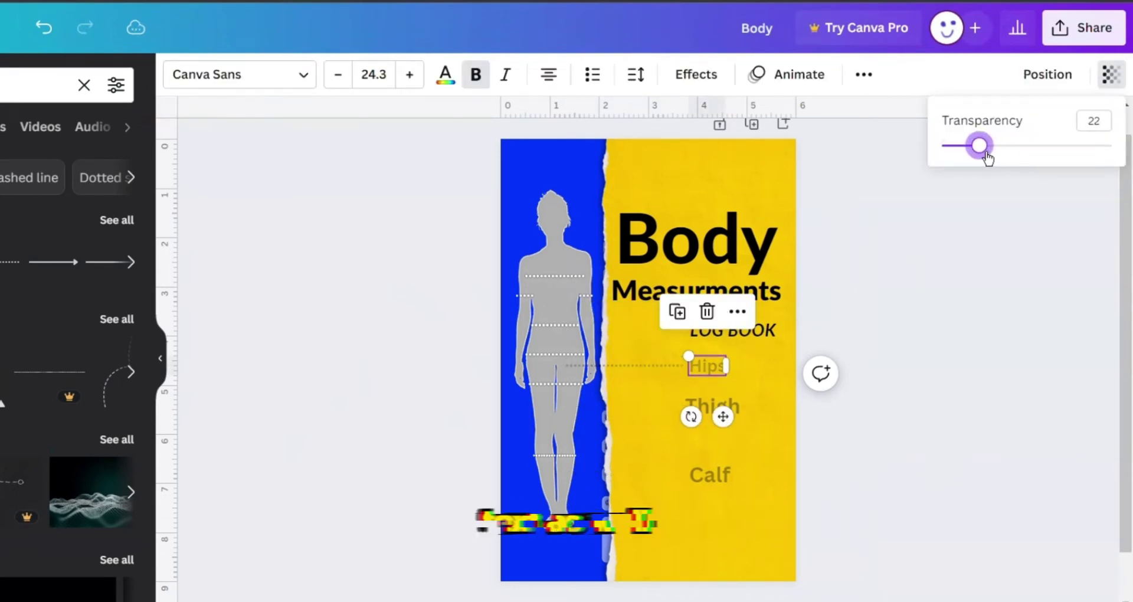
click(926, 256)
click(374, 74)
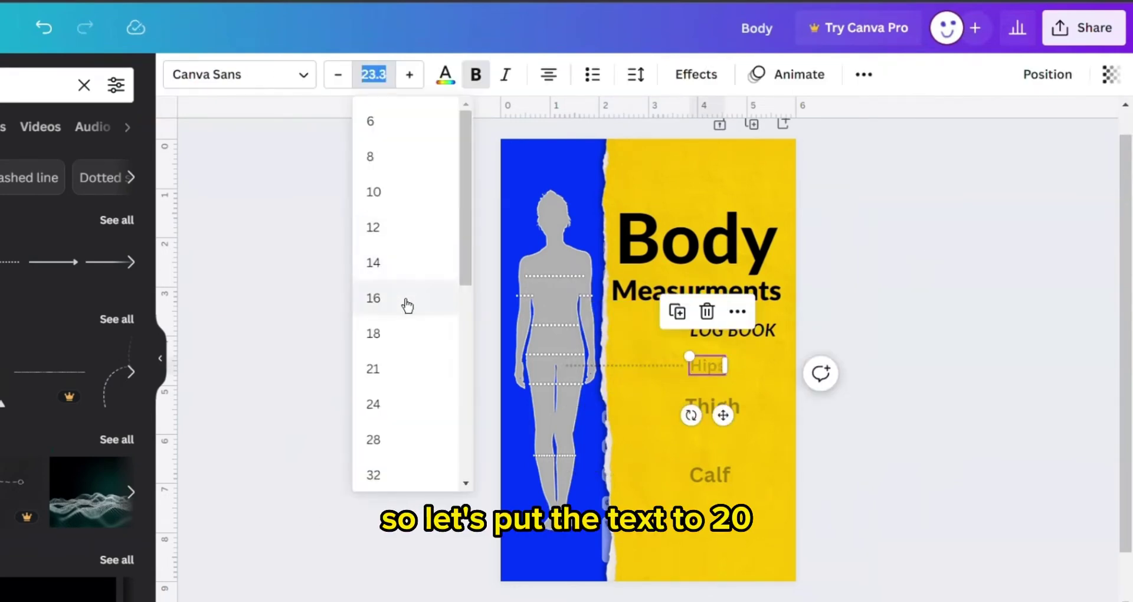
click(422, 370)
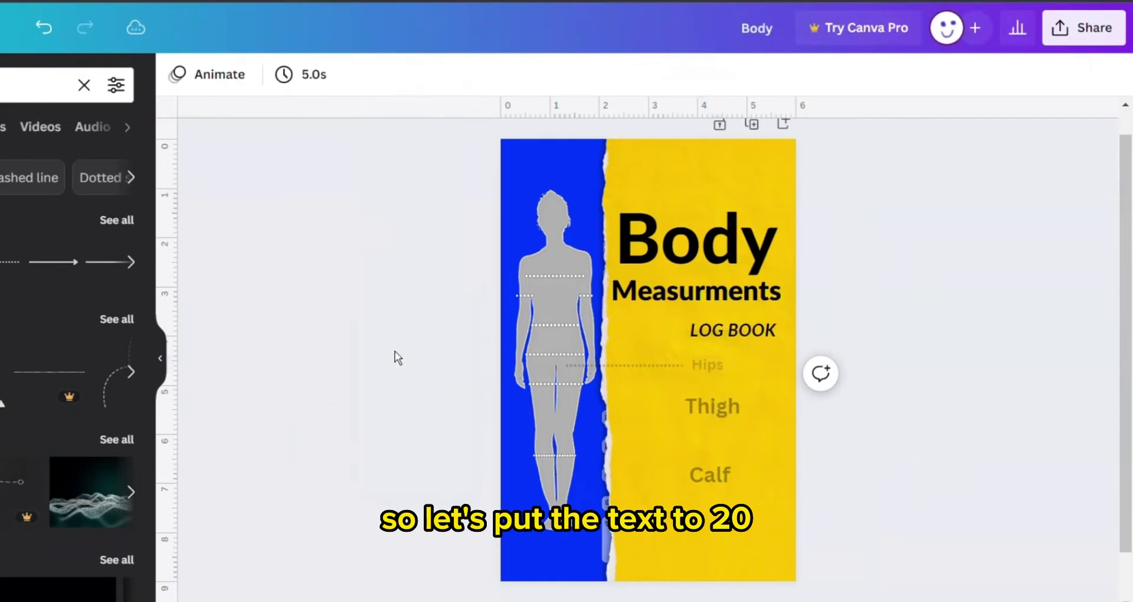
Place copies of the finer dotted line beside the Thigh and Calf labels, and set the Thigh label's font size and transparency to 21
drag(650, 366, 651, 416)
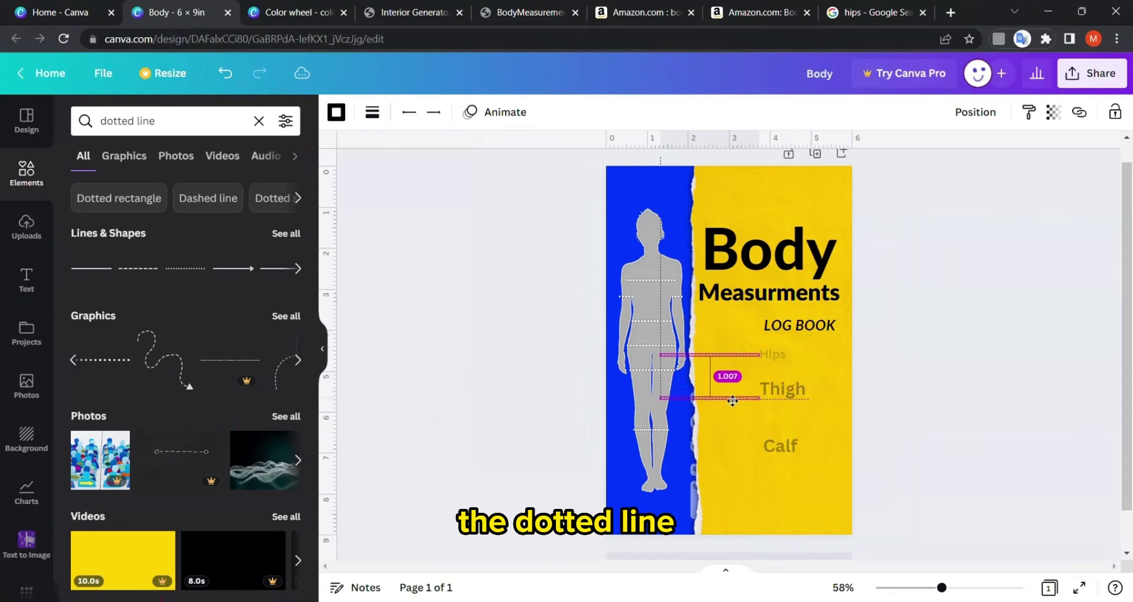
drag(732, 401, 734, 456)
click(779, 392)
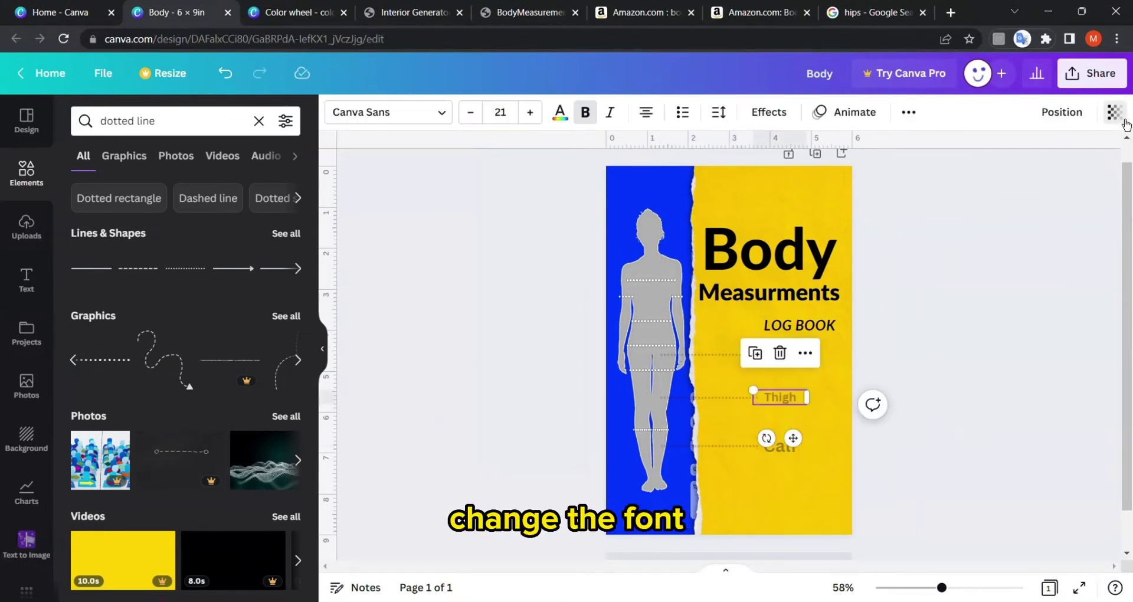
click(1115, 112)
drag(1113, 172, 1015, 171)
click(1101, 151)
text(2)
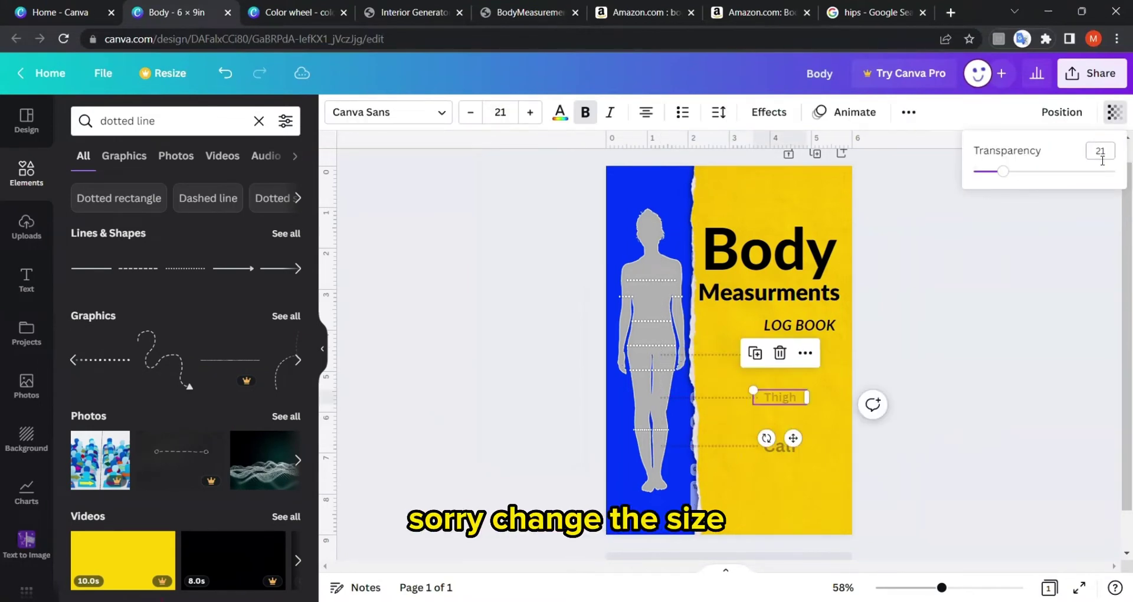
text(1)
click(1020, 240)
Reduce the Calf label's font size and transparency to match the Hips and Thigh labels
click(780, 445)
click(1115, 112)
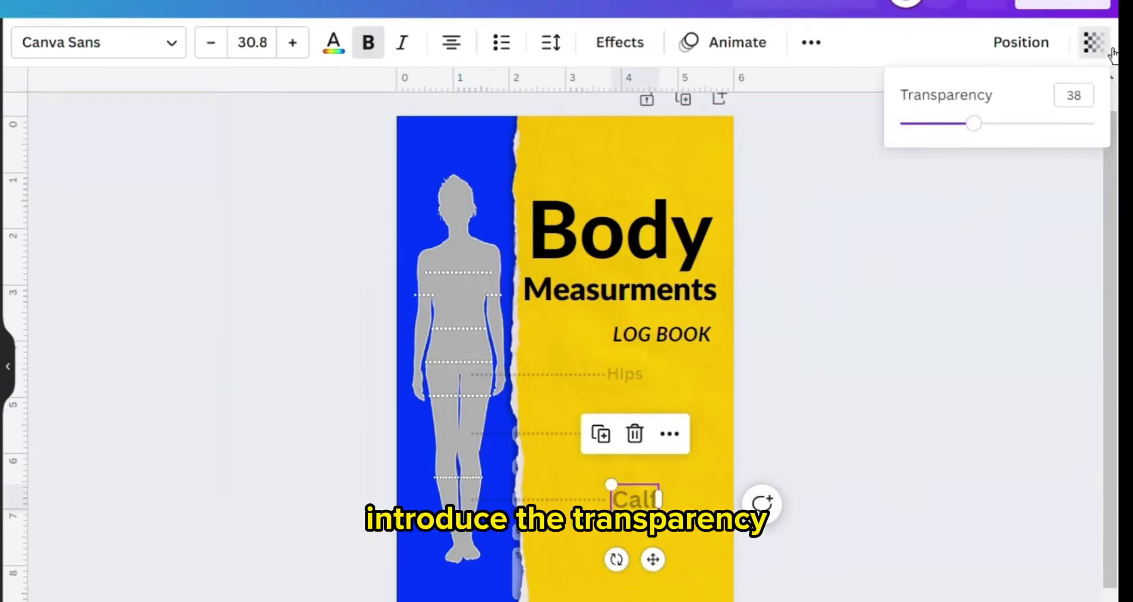
click(1112, 54)
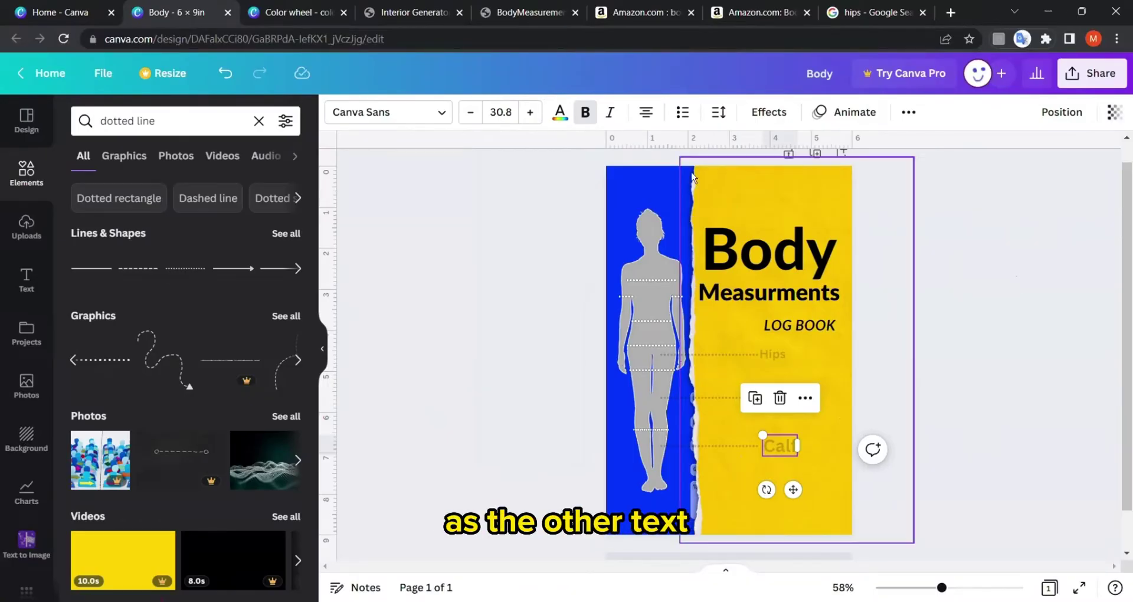
key(Escape)
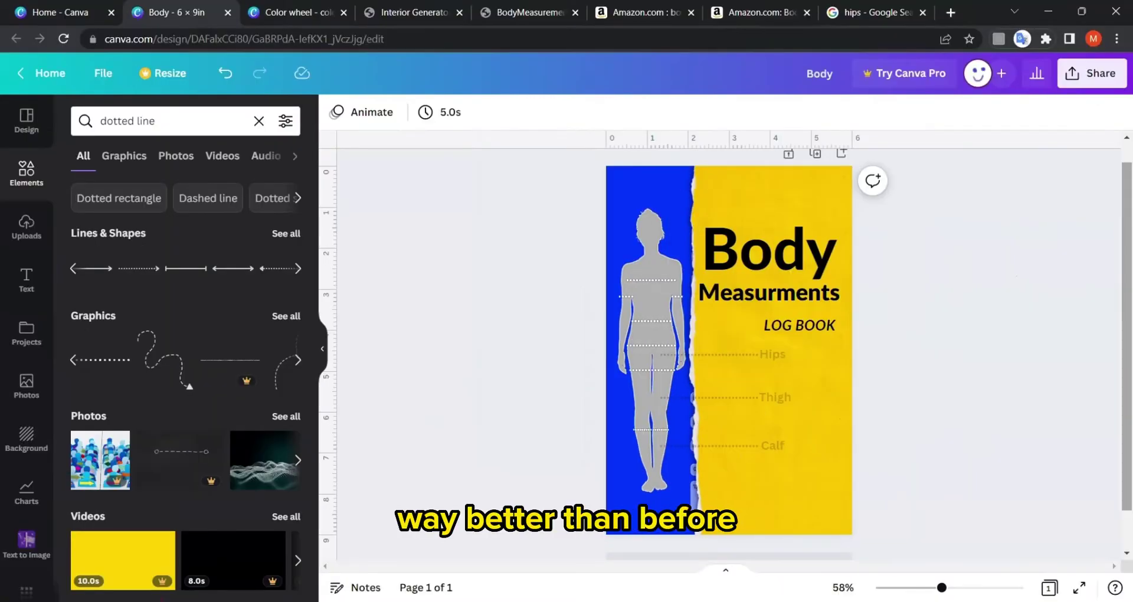
Add two copies of the faint dotted line above the Hips line, level with the figure's waist and chest, with faint "Waist" and "Chest" labels
scroll(493, 298, up, 5)
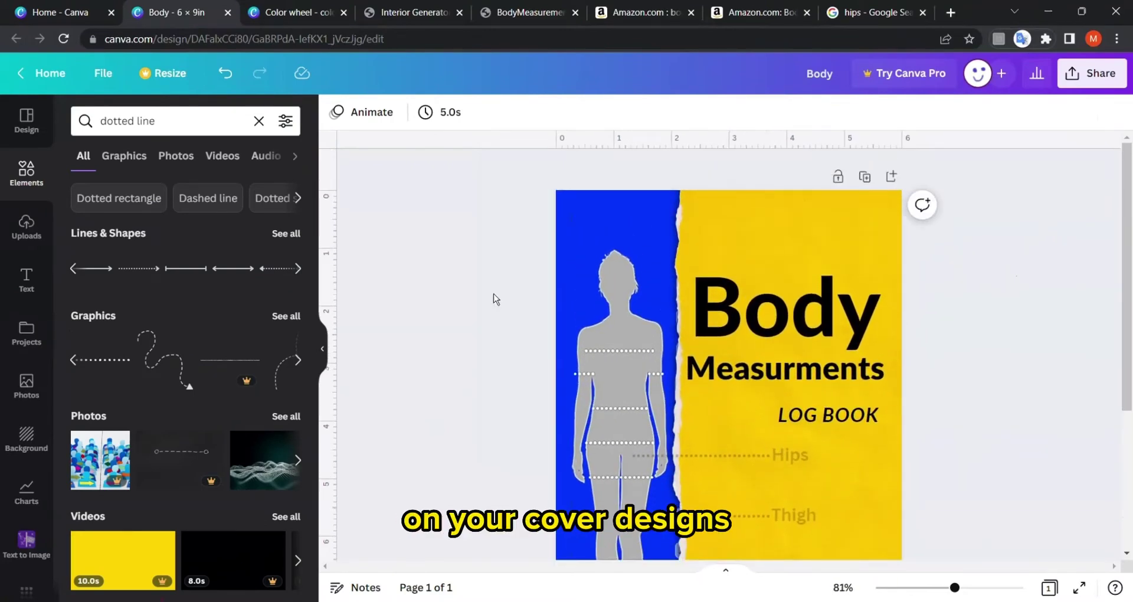
drag(692, 456, 655, 362)
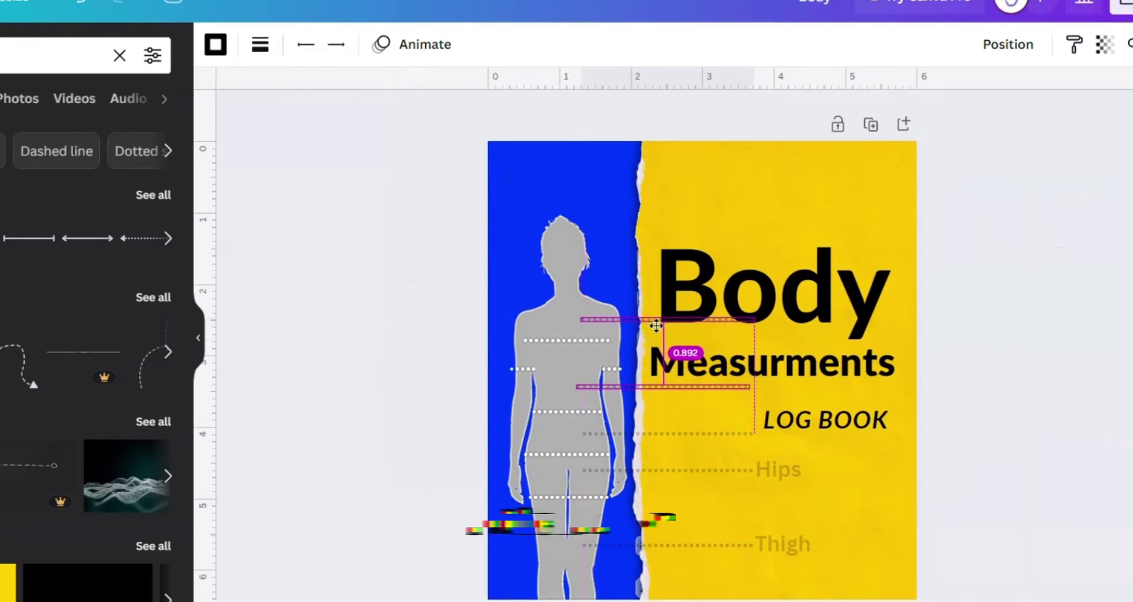
drag(656, 326, 638, 389)
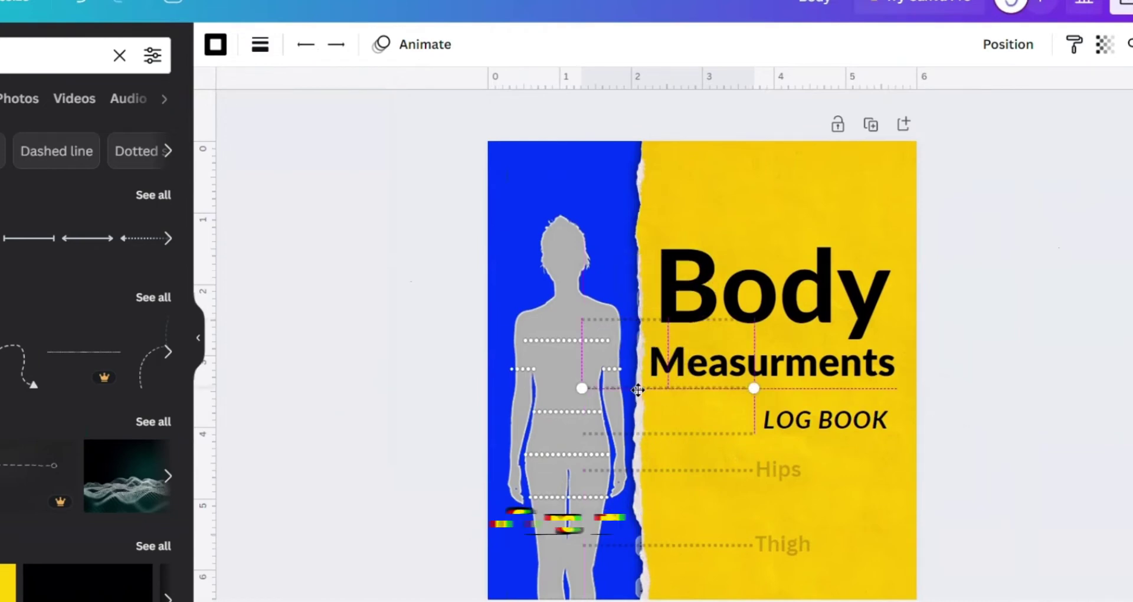
scroll(641, 390, down, 2)
click(814, 316)
scroll(813, 316, up, 2)
click(799, 389)
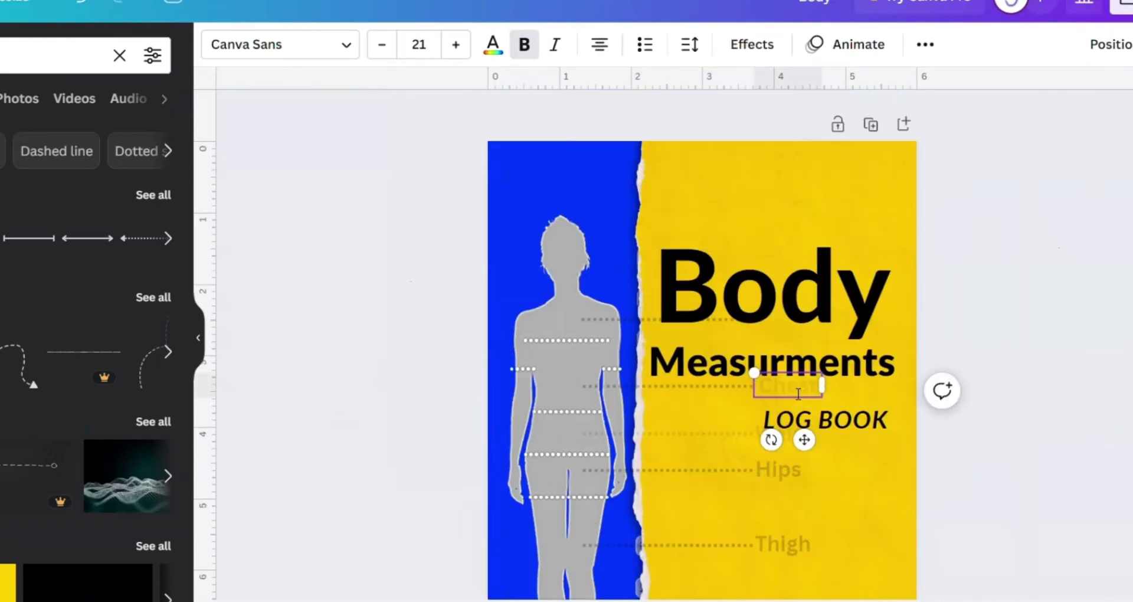
click(1068, 202)
Examine the whole cover at large and thumbnail sizes to judge how well the title and figure stand out
ctrl+scroll(1068, 202, up, 2)
scroll(1068, 203, up, 1)
scroll(1070, 205, down, 4)
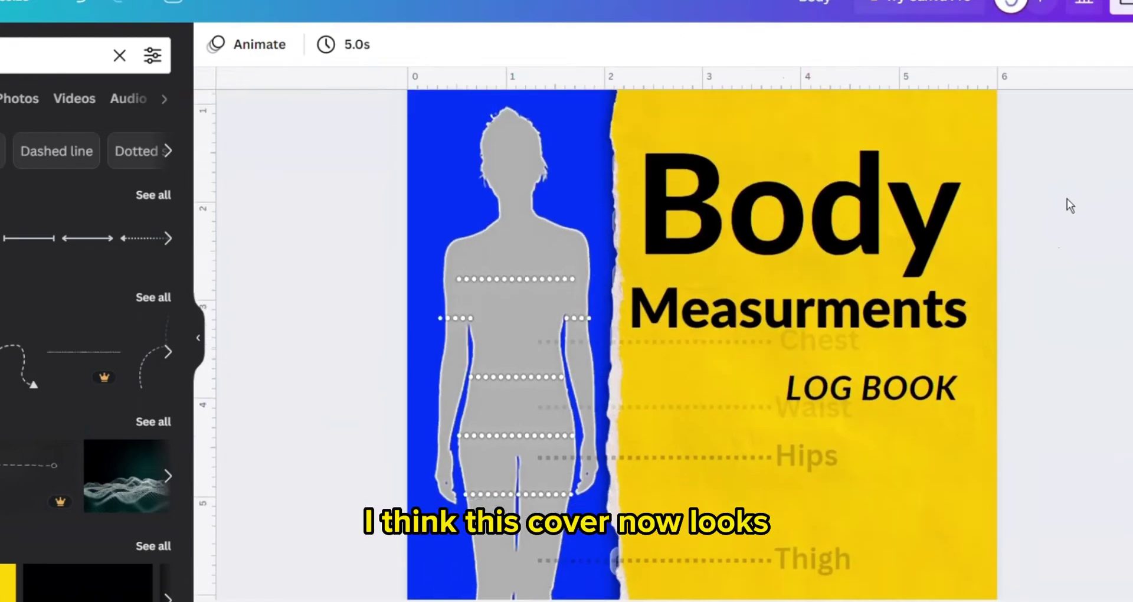
scroll(1070, 205, down, 4)
ctrl+scroll(1068, 203, down, 3)
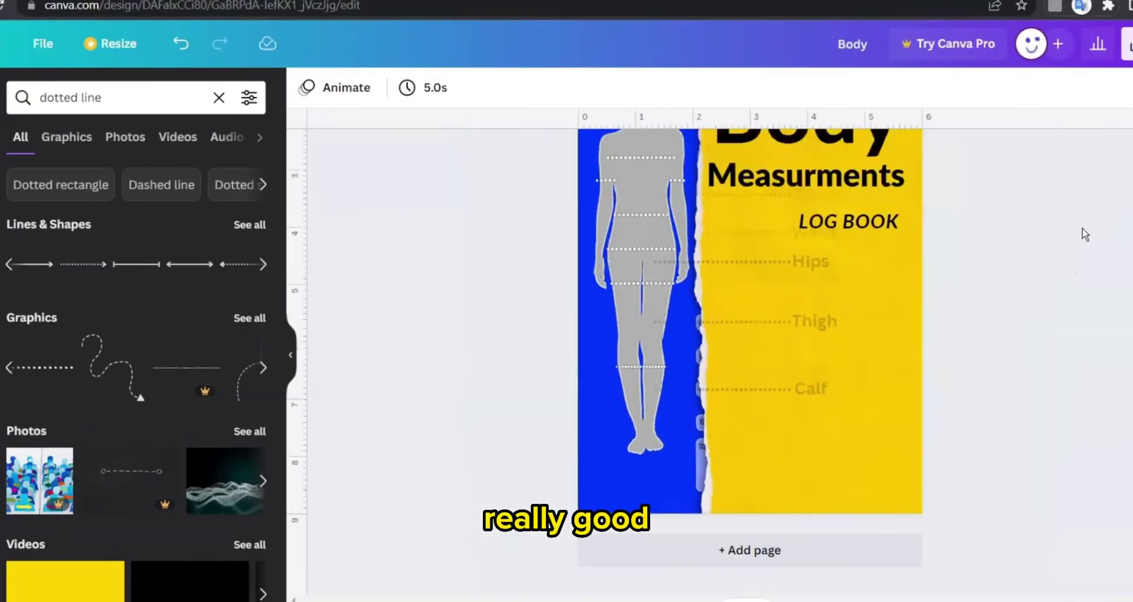
scroll(1068, 205, up, 1)
ctrl+scroll(1085, 234, down, 5)
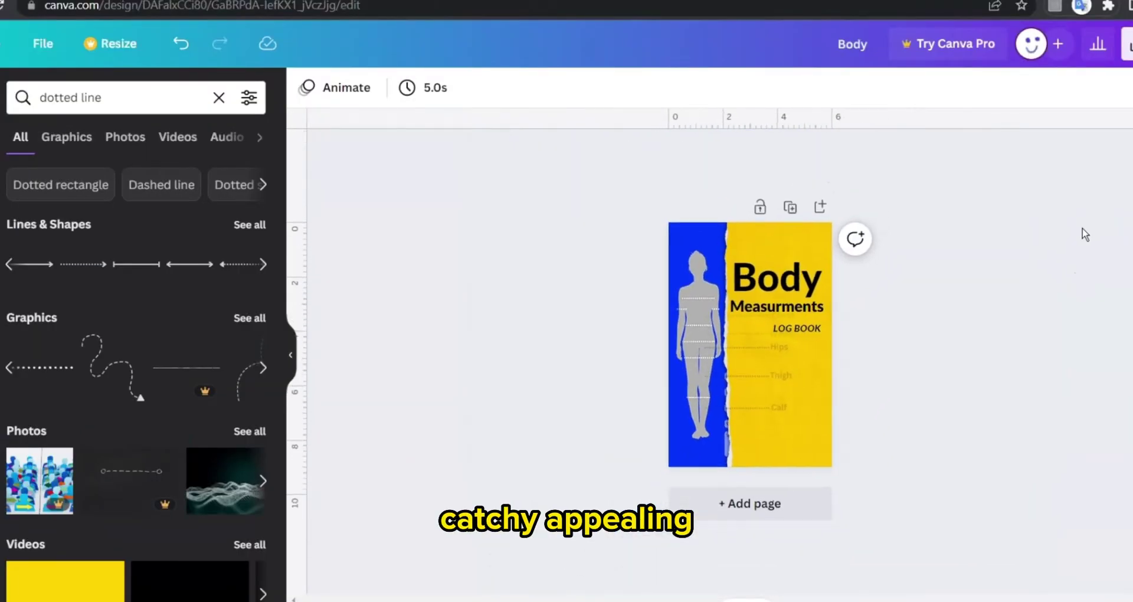
ctrl+scroll(1085, 234, down, 2)
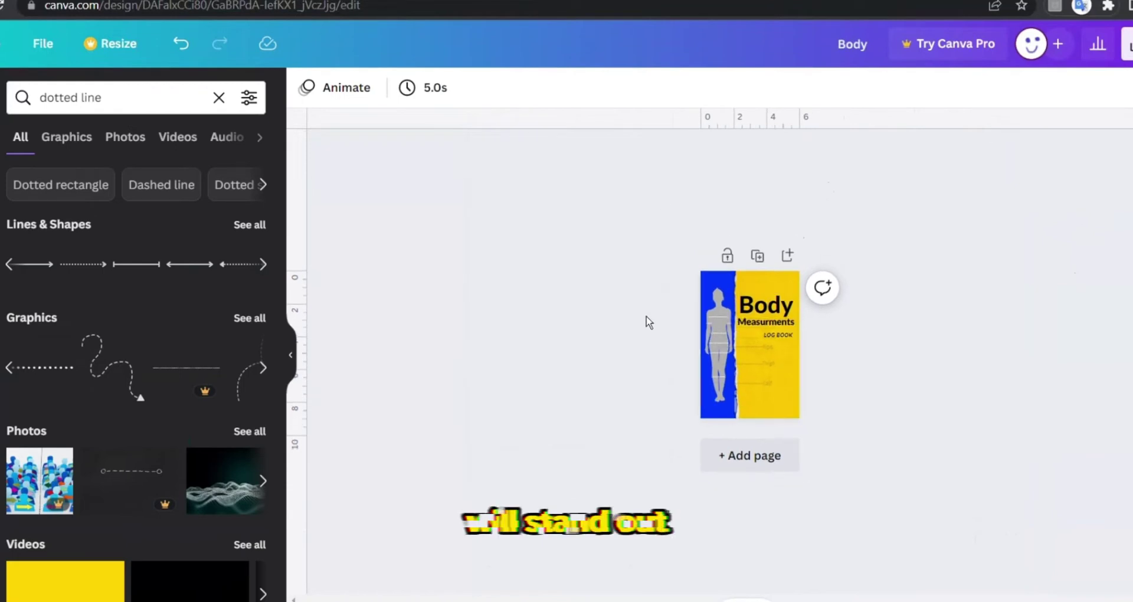
ctrl+scroll(571, 339, up, 5)
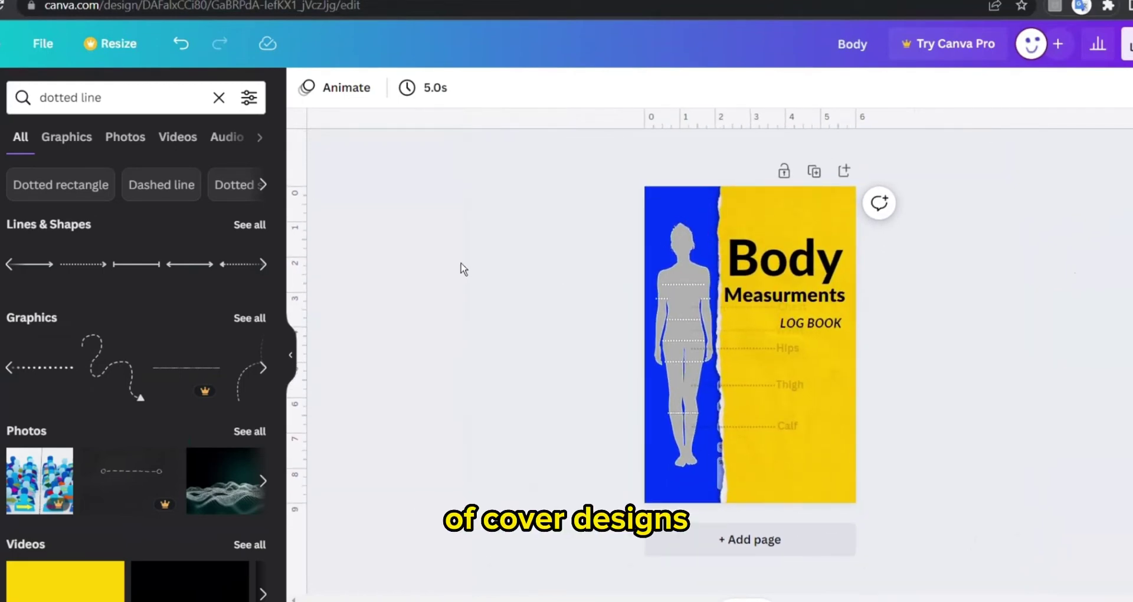
ctrl+scroll(984, 302, down, 2)
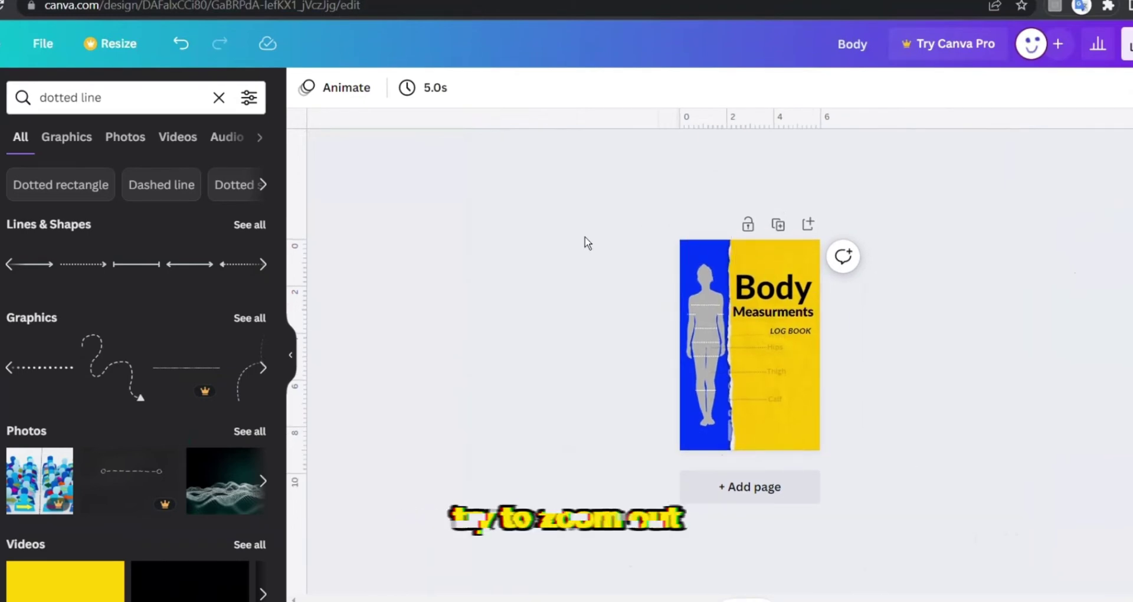
ctrl+scroll(587, 242, up, 1)
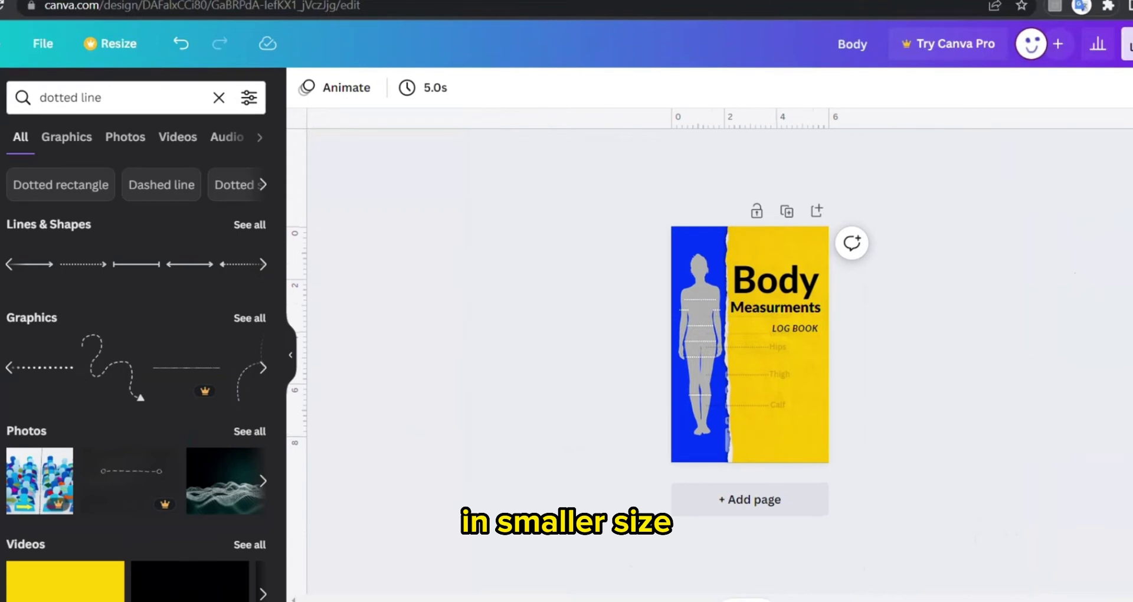
Download the cover design as a PNG at 1,333 × 2,000 px
click(1127, 44)
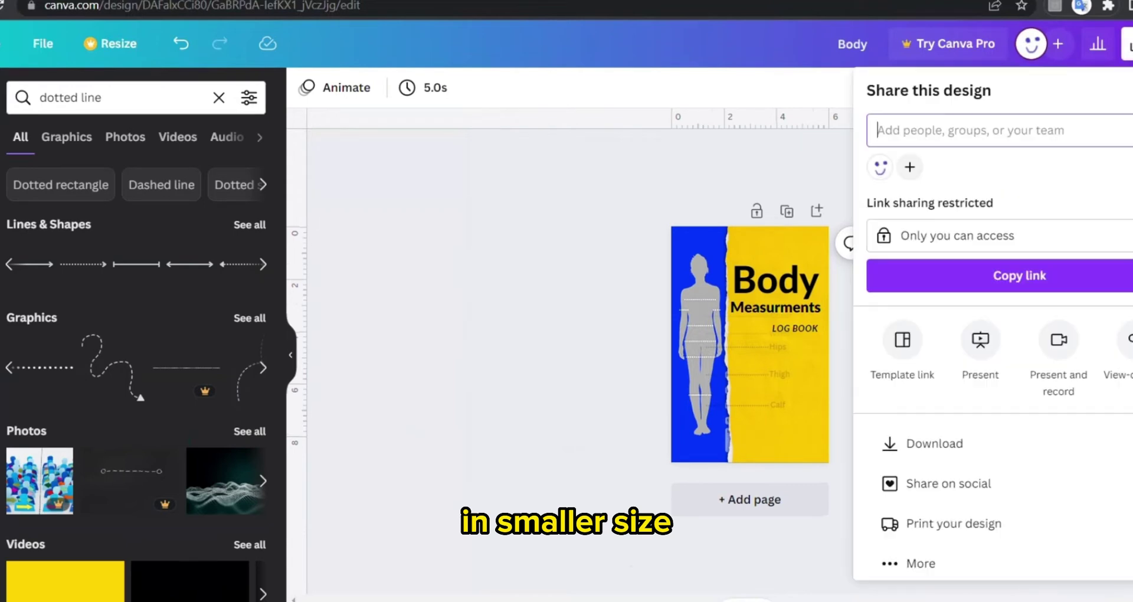
click(966, 451)
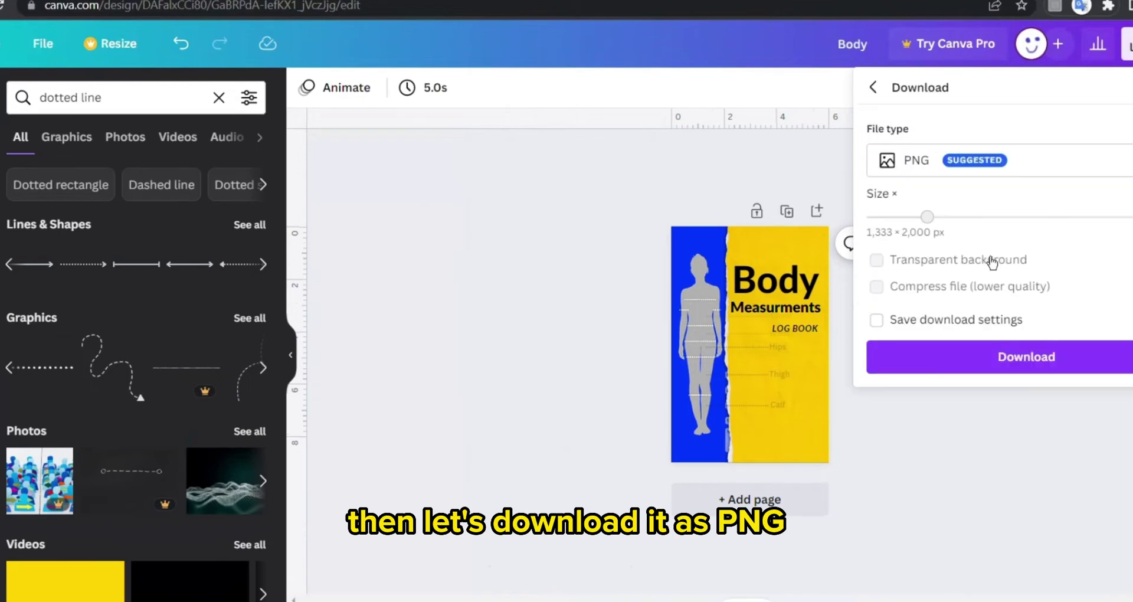
click(1006, 362)
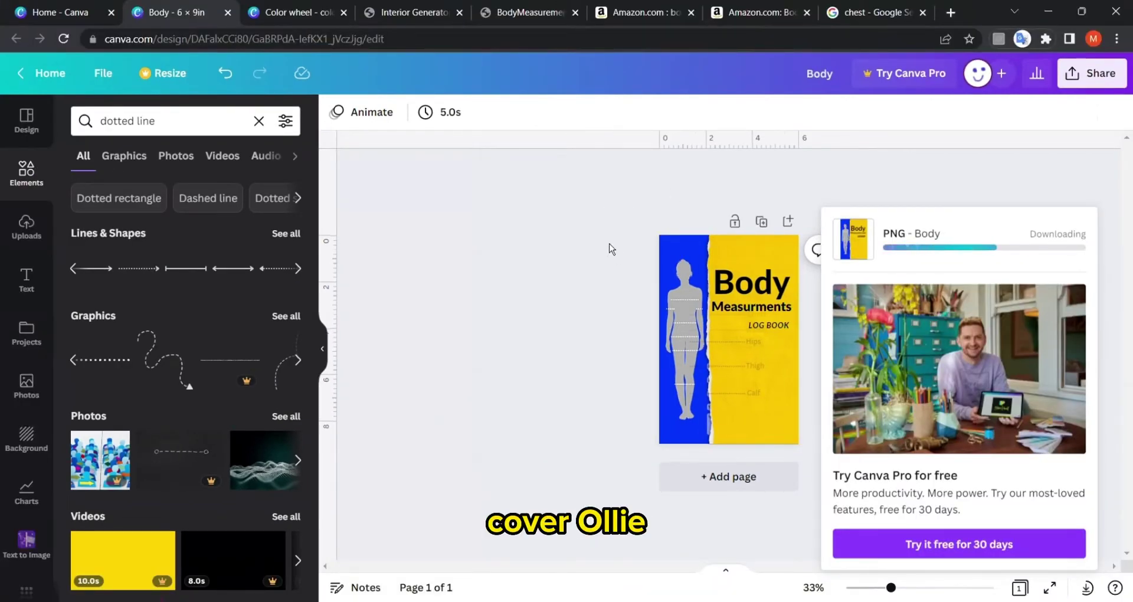
In a new browser tab, search for "amazon kdp size" and open the Print Cover Calculator and Templates page
click(949, 13)
text(ama)
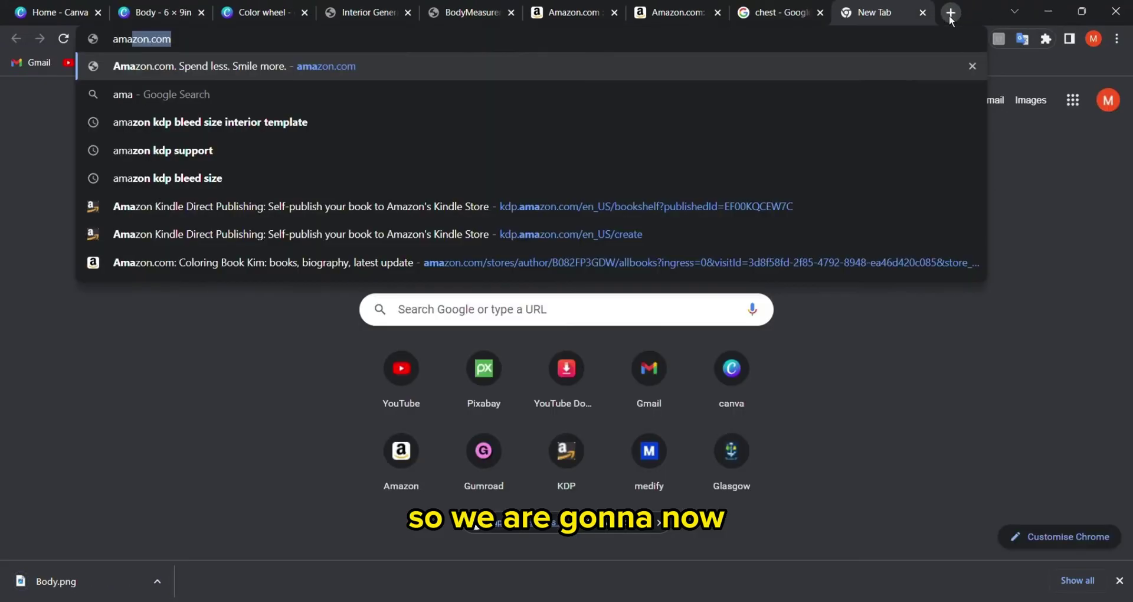
text(zon )
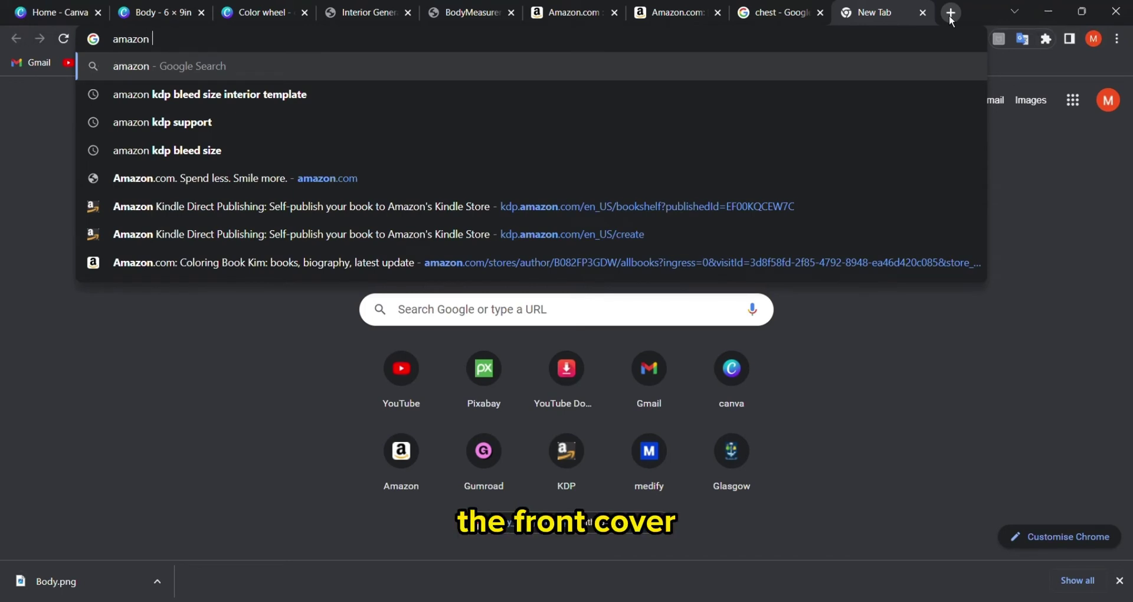
text(kdp )
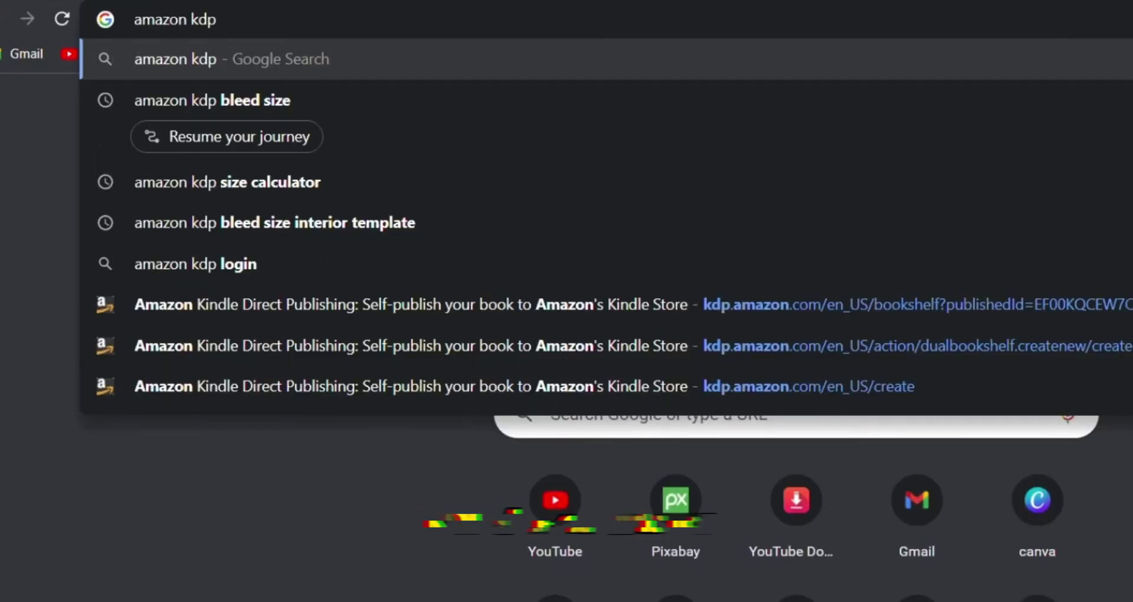
text(size)
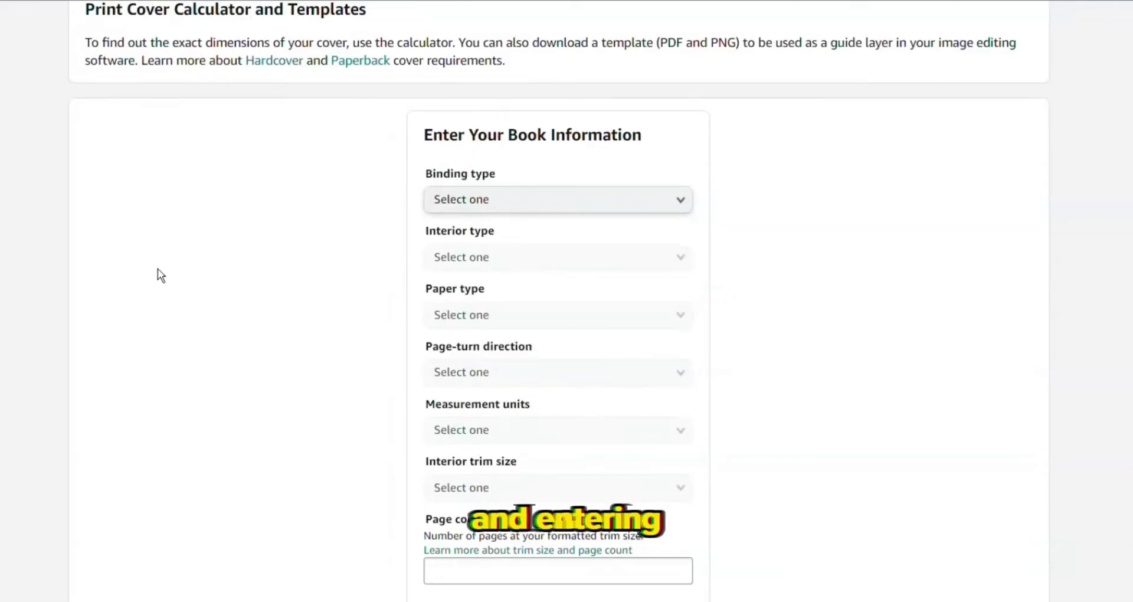
Set the cover calculator to a Paperback with Black & white interior, White paper and Left to Right page turning
click(502, 202)
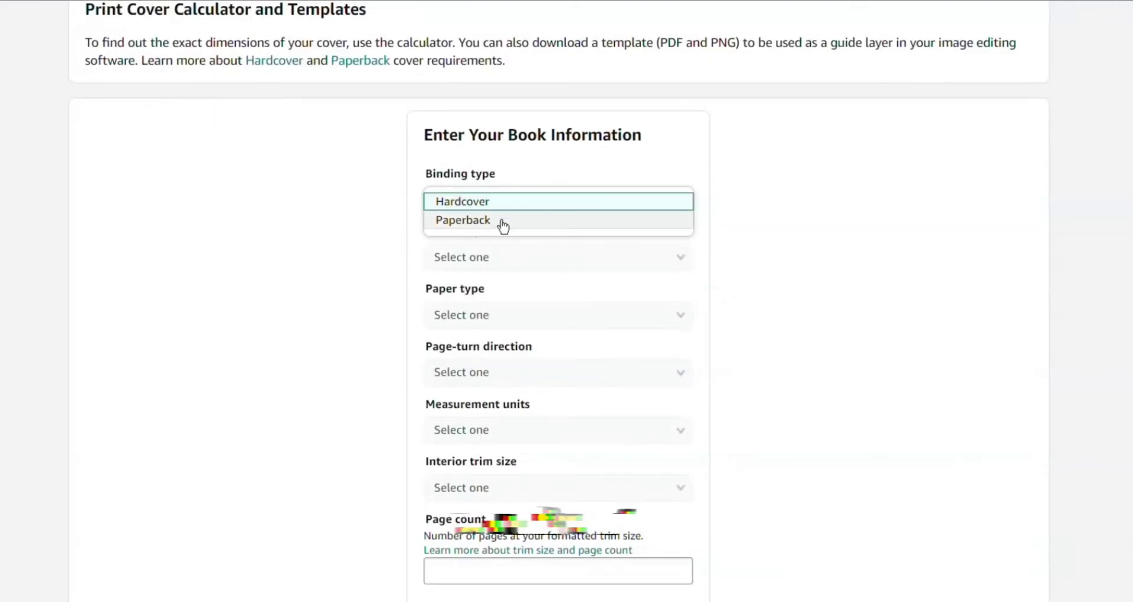
click(503, 221)
click(507, 260)
click(507, 263)
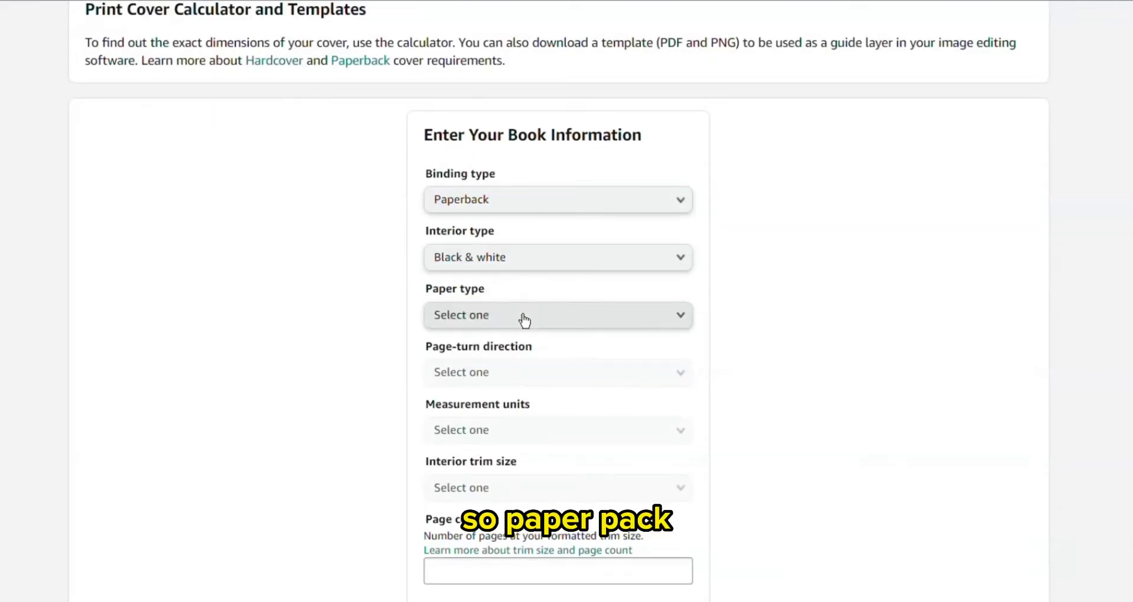
click(524, 316)
click(528, 337)
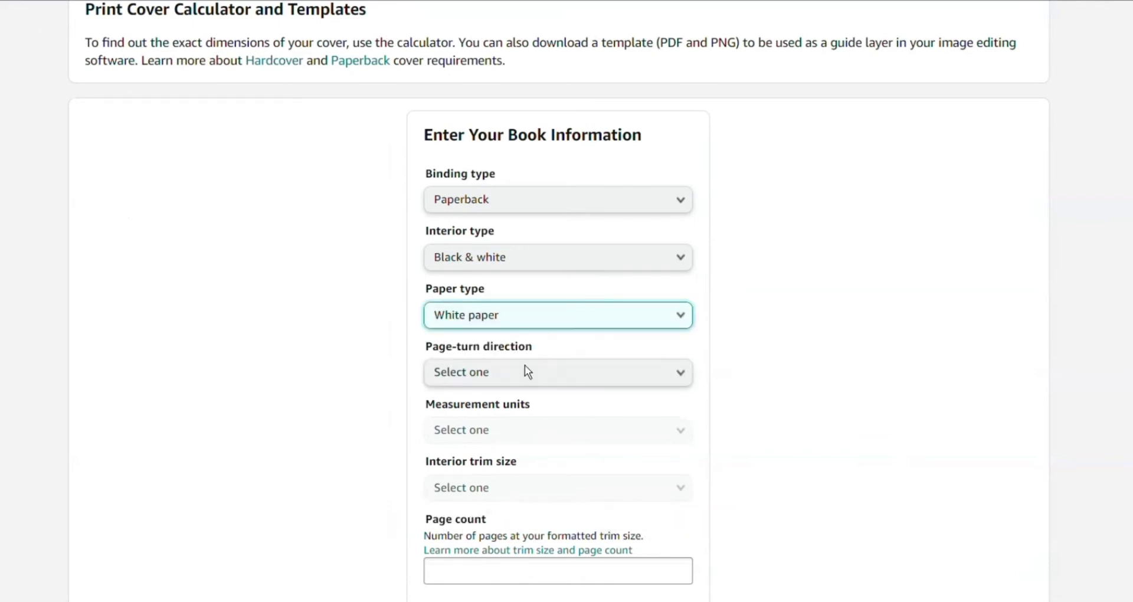
click(528, 379)
click(528, 377)
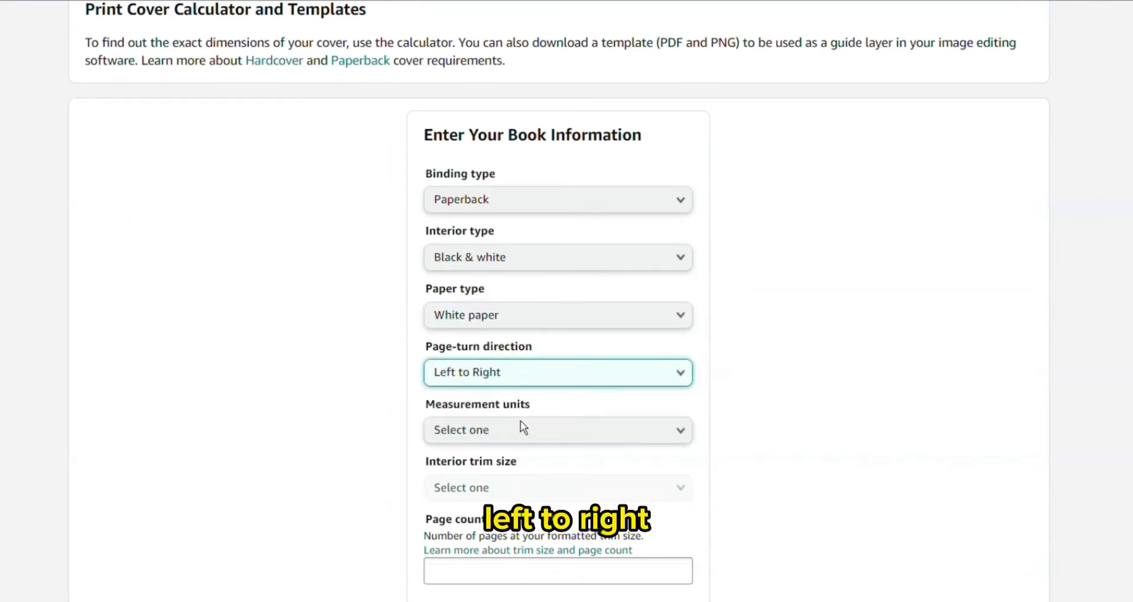
Calculate the cover dimensions in Inches for a 6 x 9 in trim size and 120 pages
click(521, 428)
click(521, 433)
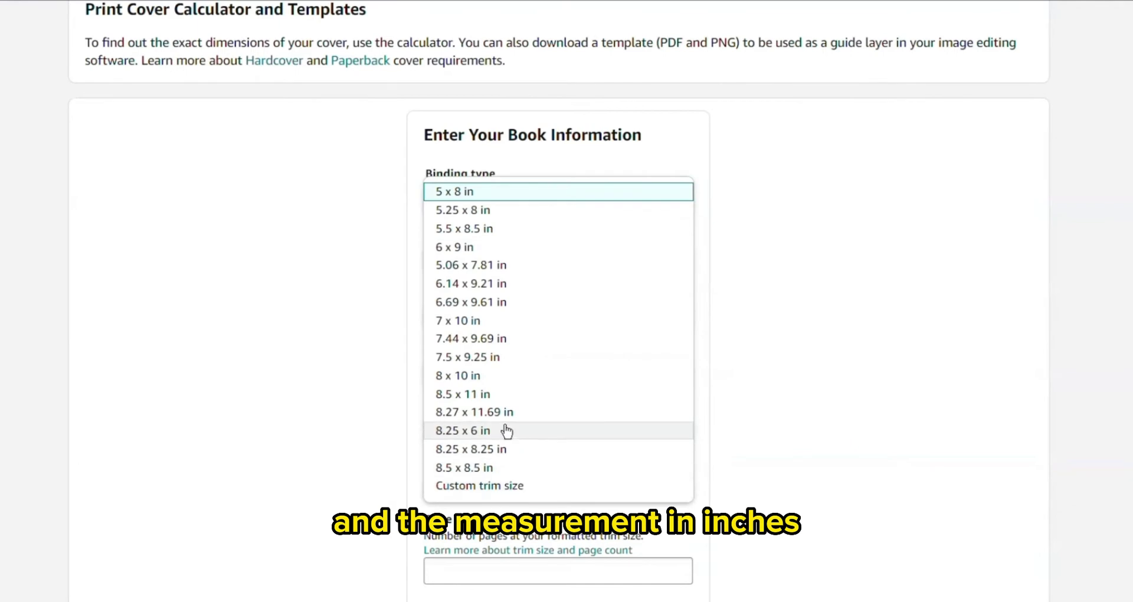
click(500, 248)
scroll(543, 403, down, 1)
scroll(544, 407, down, 1)
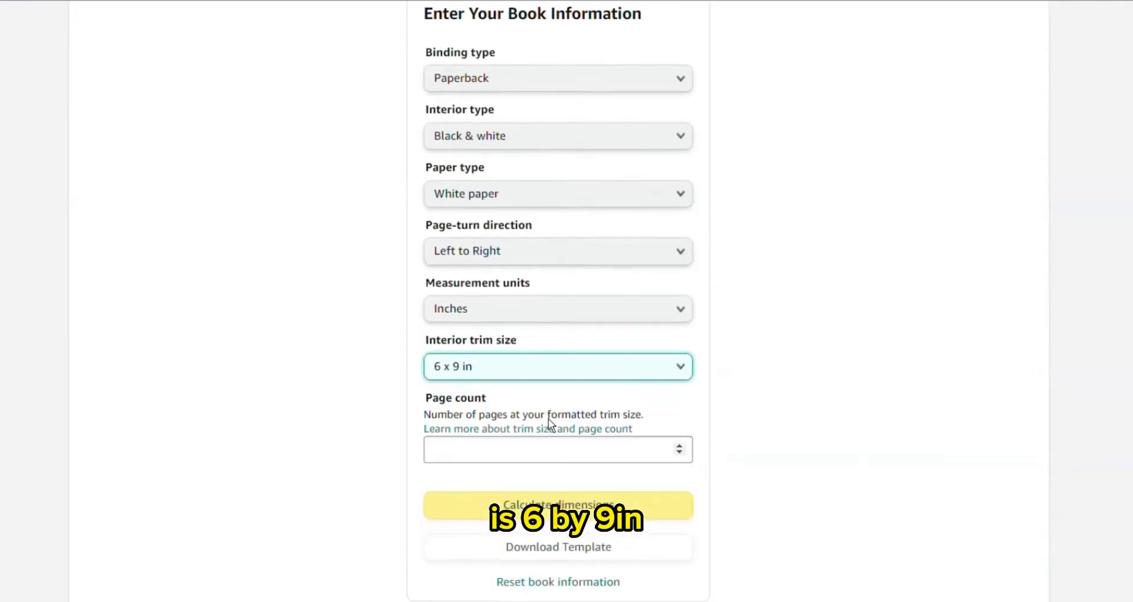
click(553, 455)
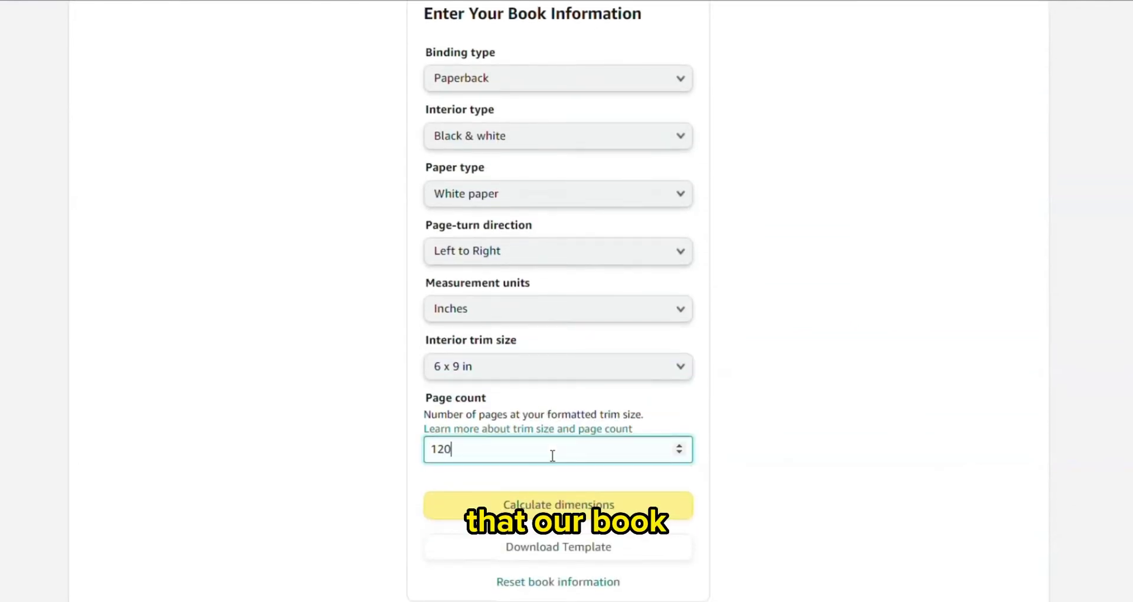
click(505, 507)
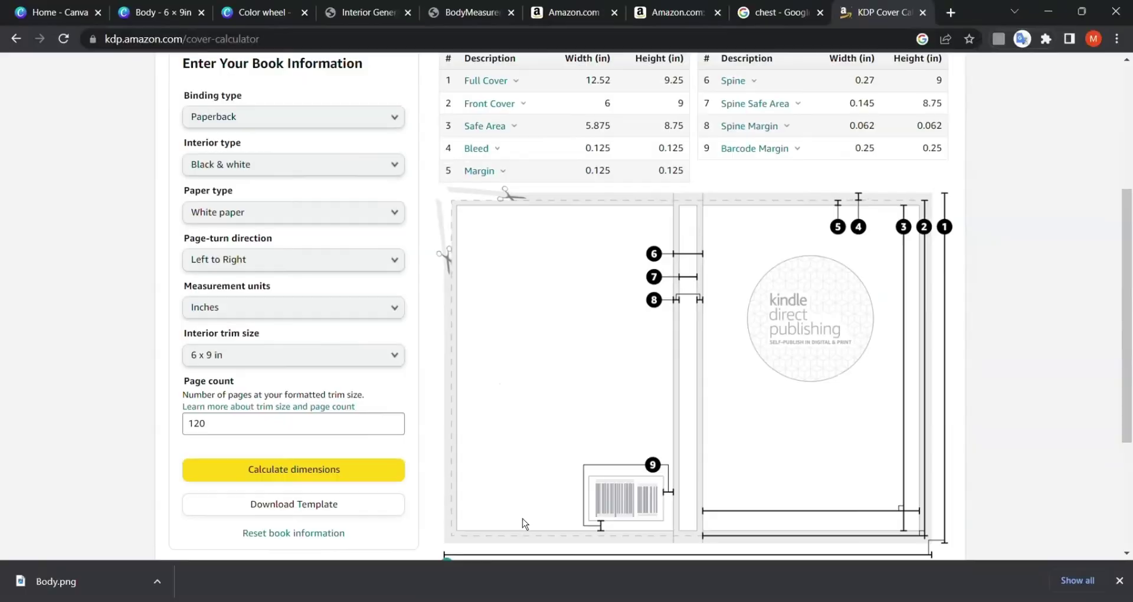
Look up the full cover's width and height in the calculated dimensions table
scroll(685, 354, up, 2)
mouse_move(504, 191)
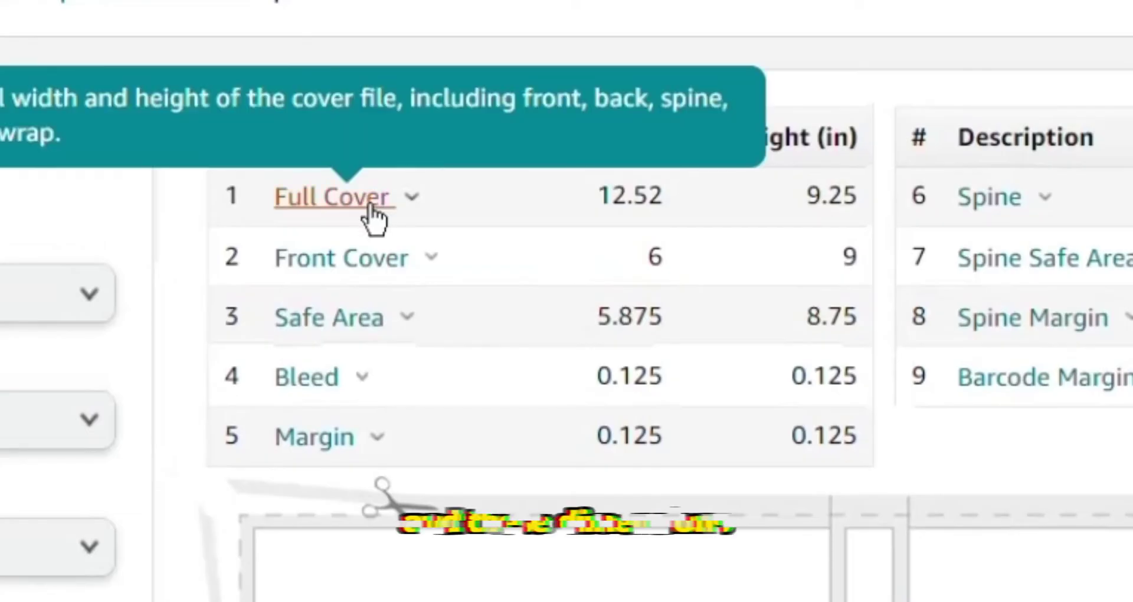
drag(595, 216, 880, 217)
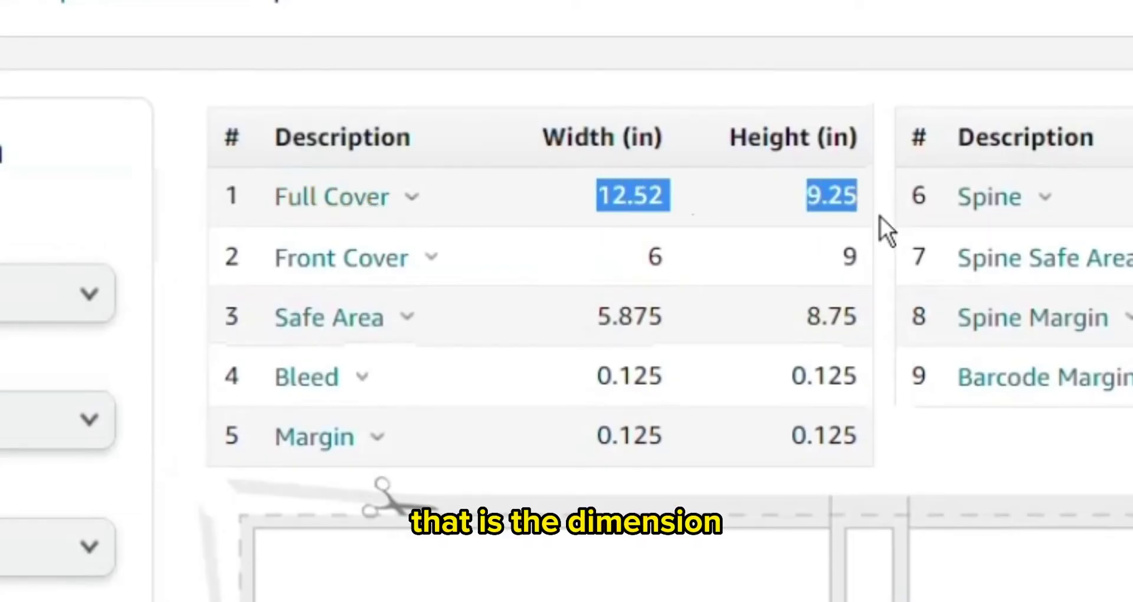
click(797, 224)
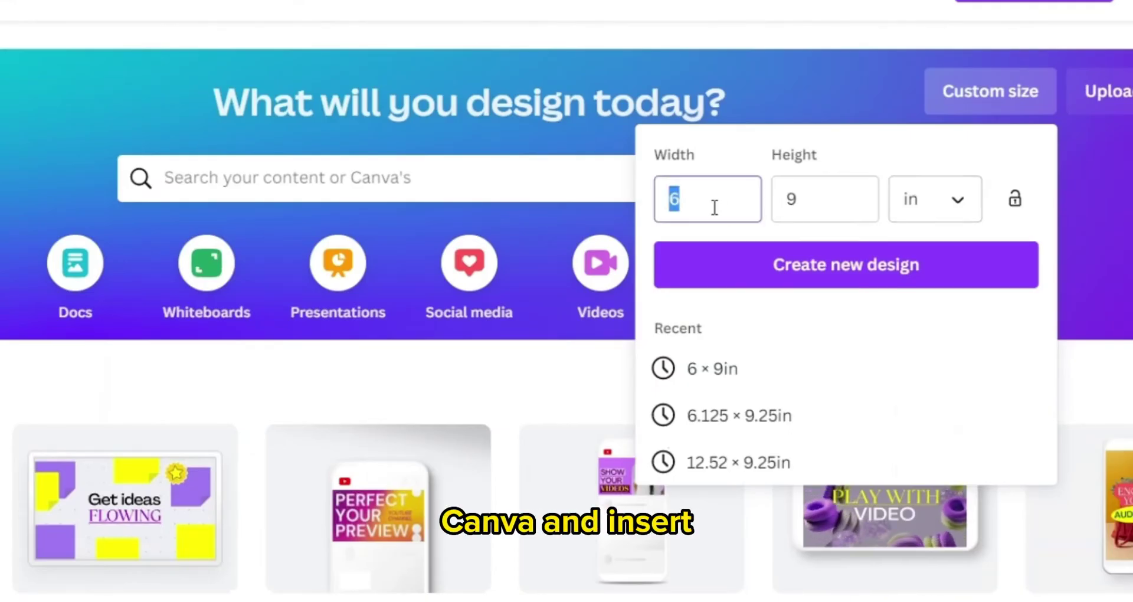
Switch to Canva and create a new custom-size design of 12.52 × 9.25 in
text(12.52)
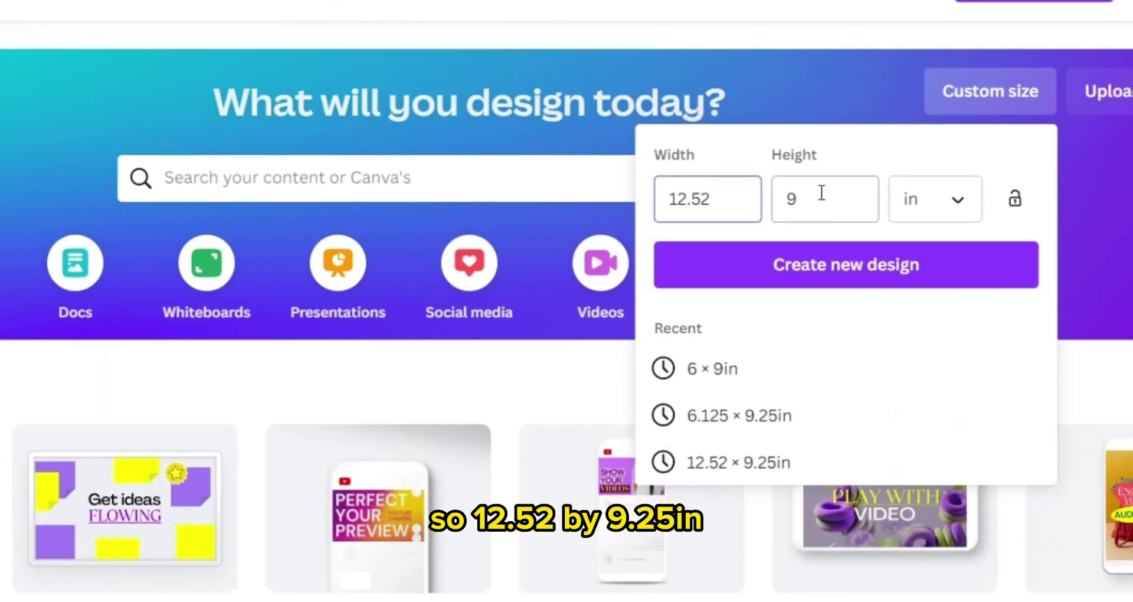
click(820, 199)
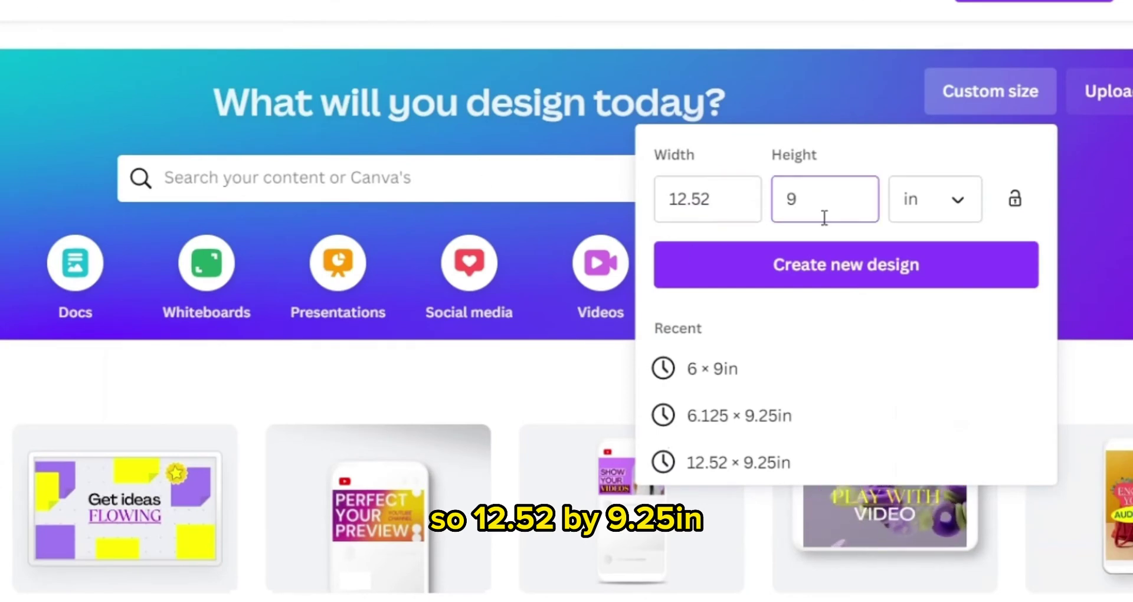
text(.25)
click(964, 260)
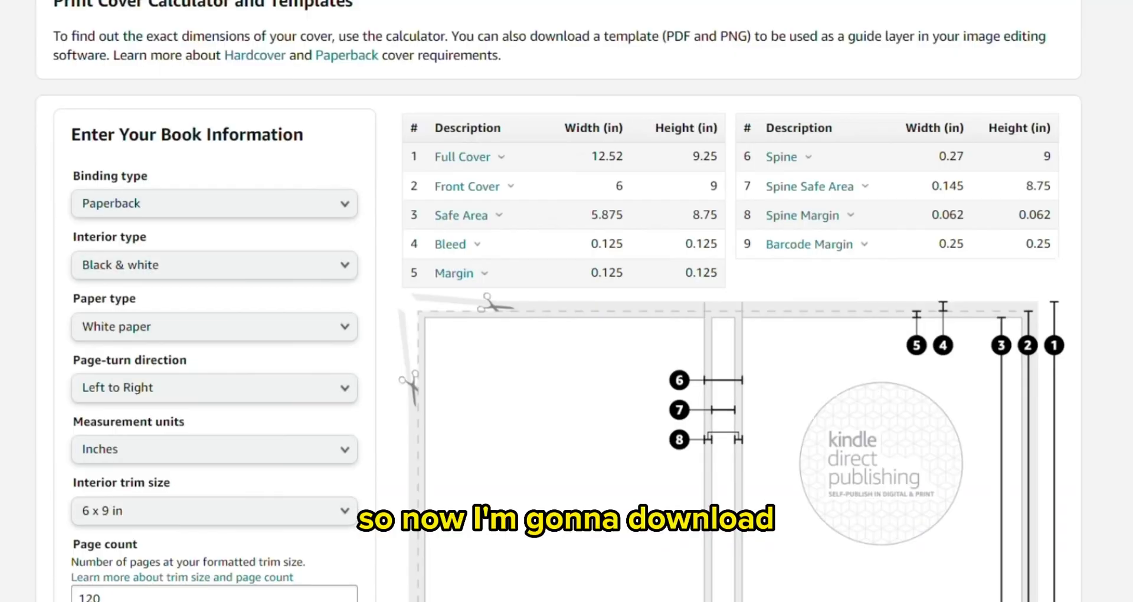
Bring the calculator's cover template into the new Canva design and enlarge it to fill the whole page
scroll(316, 430, down, 5)
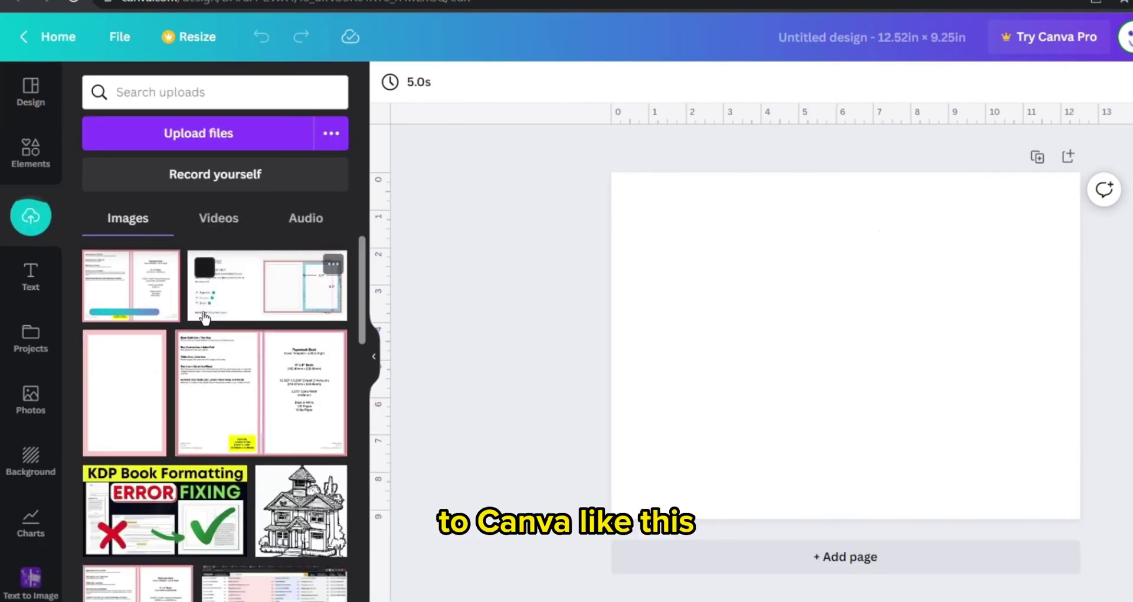
click(167, 294)
drag(769, 347, 701, 301)
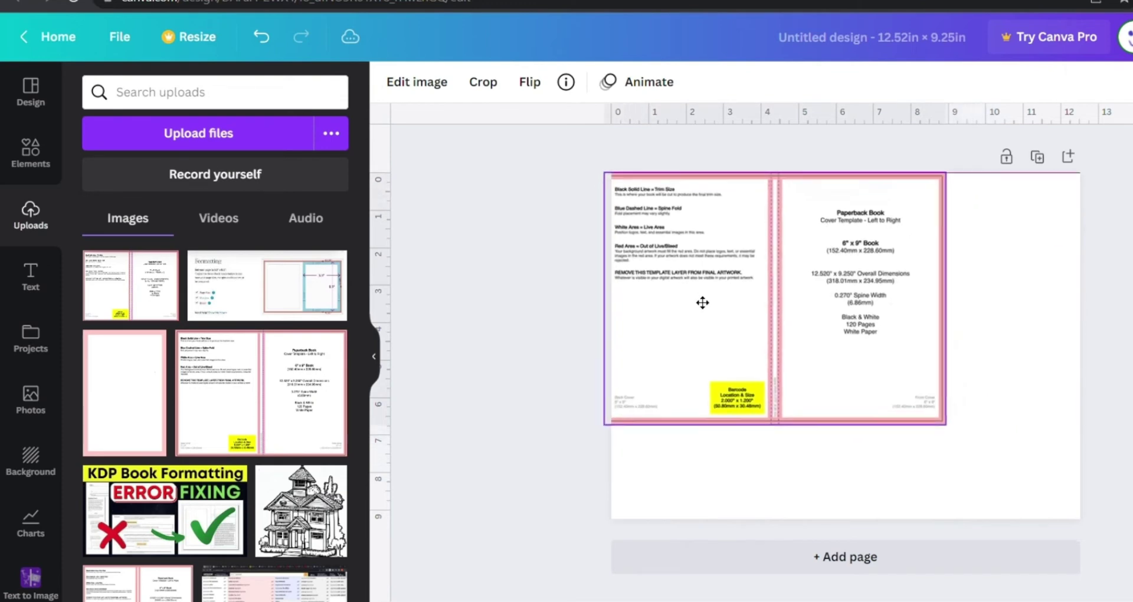
drag(948, 423, 1098, 508)
click(1119, 503)
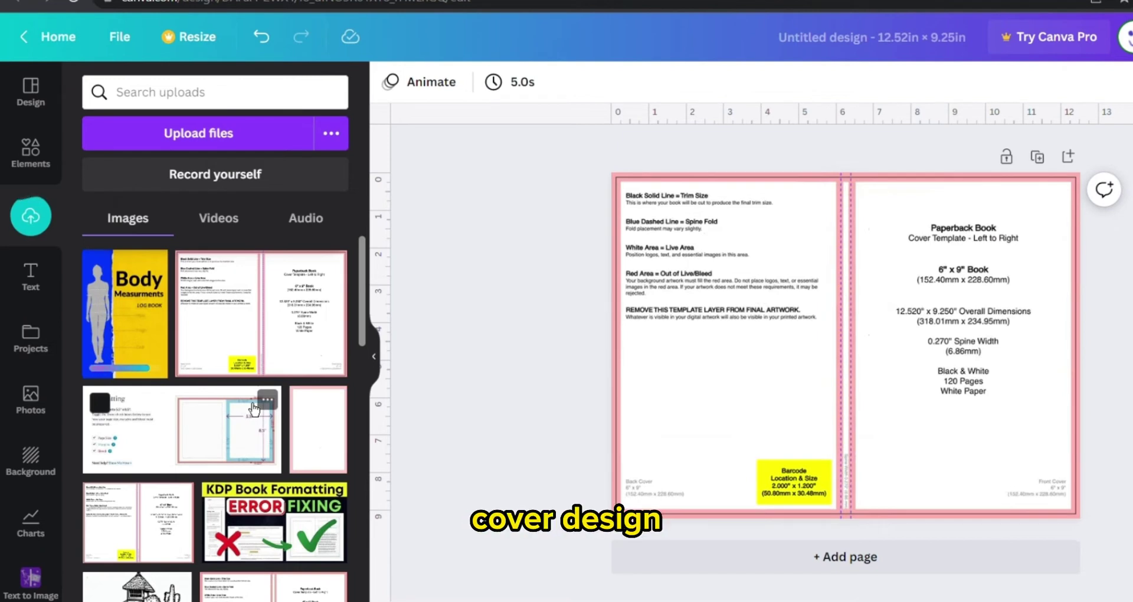
Place the uploaded Body Measurments cover image over the template's front cover area, scaled to the full page height
click(130, 348)
drag(863, 331, 1022, 292)
drag(921, 425, 852, 514)
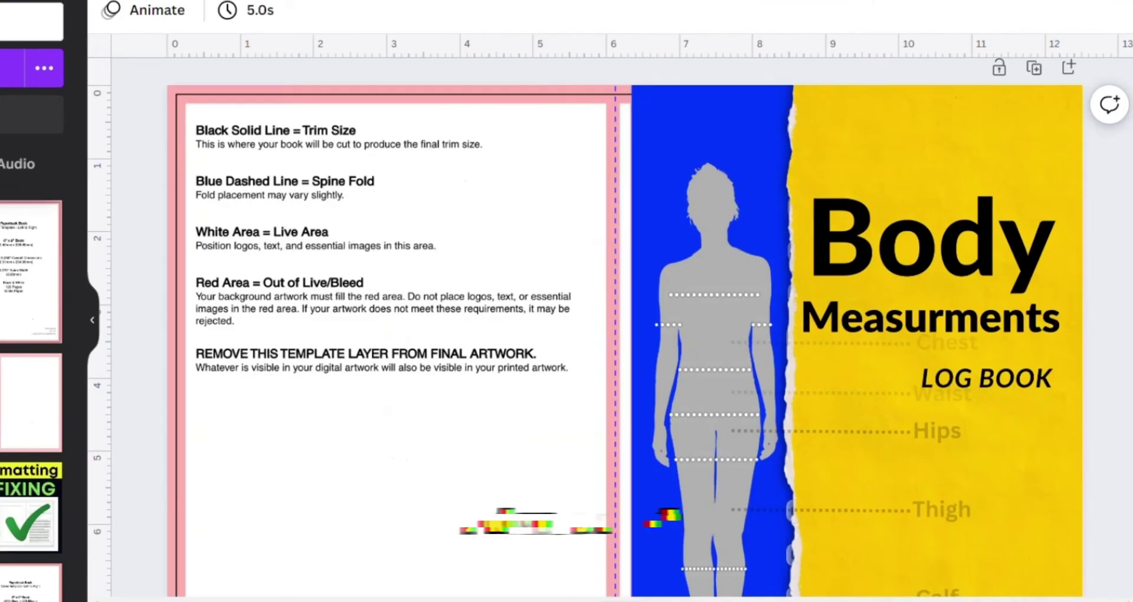
Set the front cover image's transparency to 62 so the template's guide lines show through
click(974, 337)
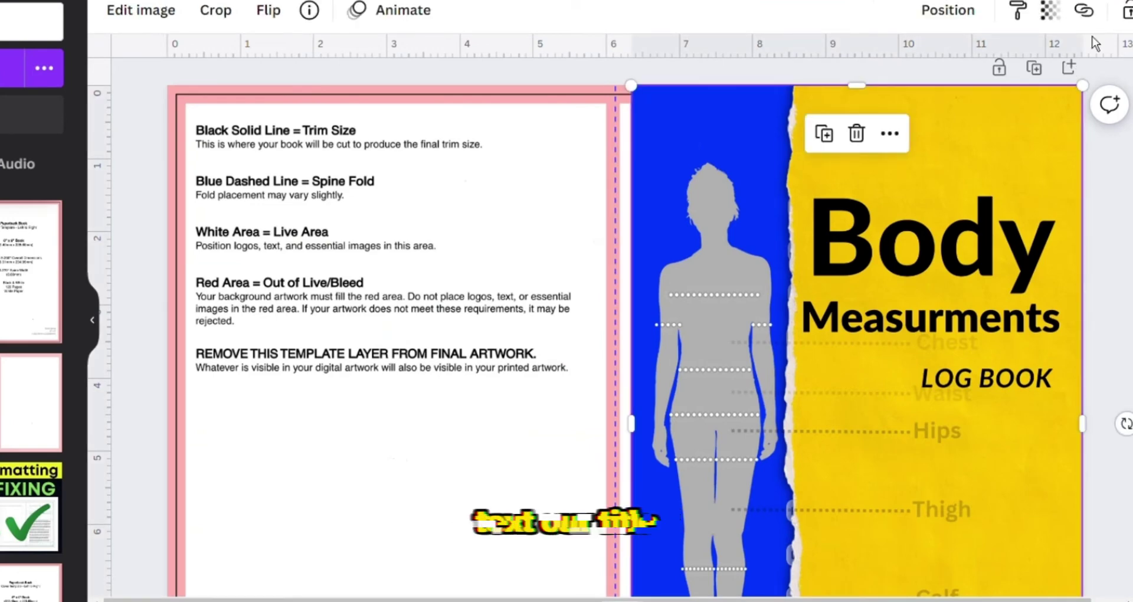
click(1050, 10)
drag(1063, 103, 992, 104)
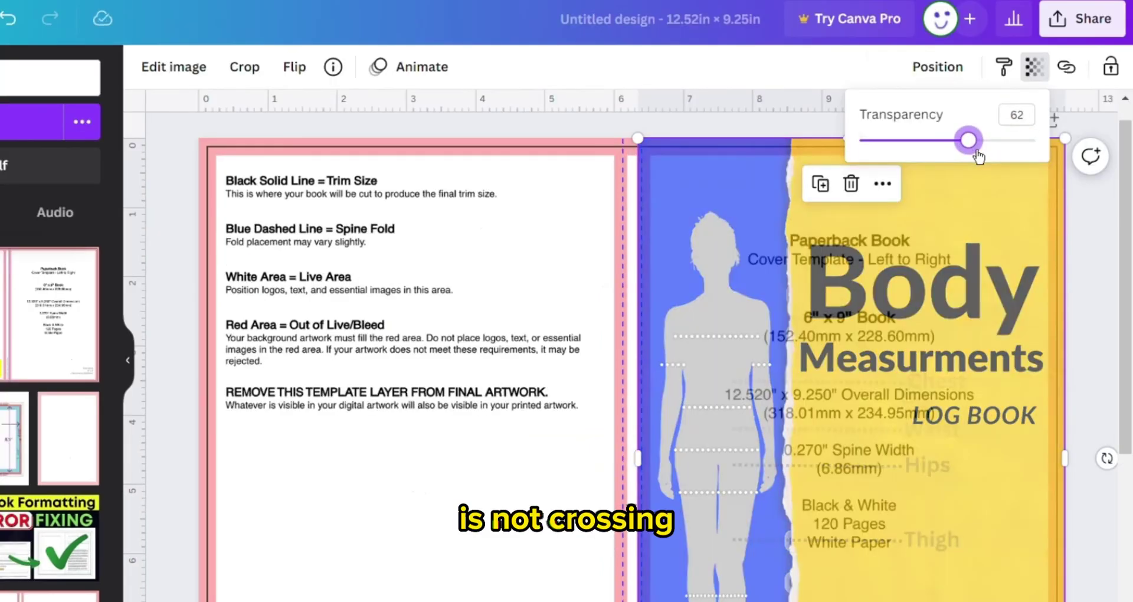
click(1080, 227)
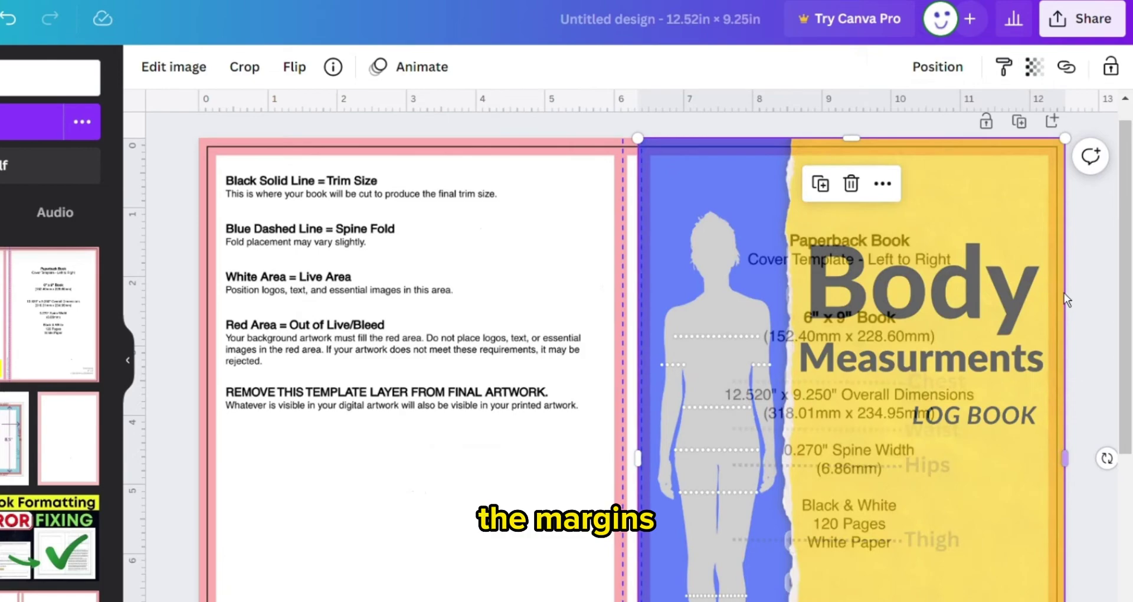
Inspect the front cover's title, labels and figure up close against the template's trim and margin lines
scroll(1064, 293, up, 5)
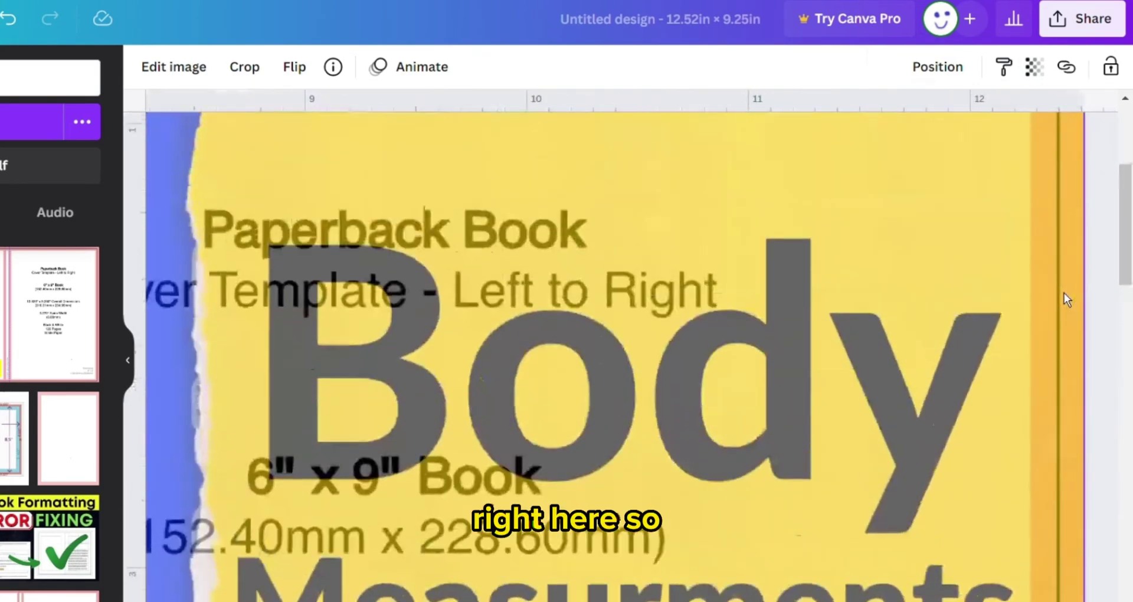
scroll(1064, 293, down, 3)
scroll(1064, 293, down, 5)
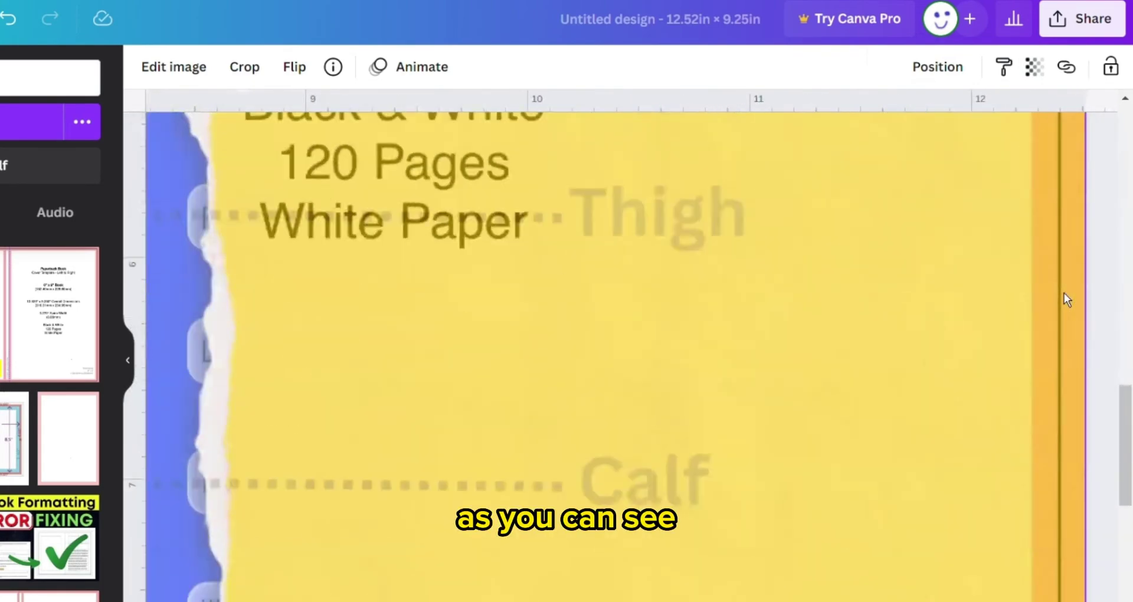
scroll(1064, 293, down, 4)
scroll(1064, 293, down, 4)
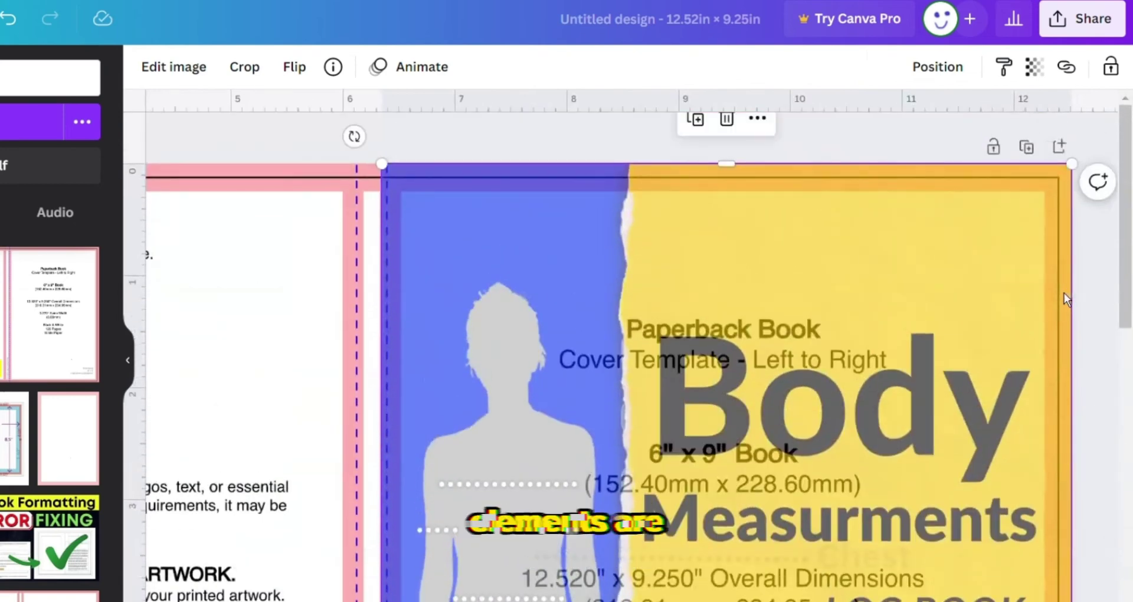
scroll(495, 275, down, 3)
scroll(495, 275, up, 1)
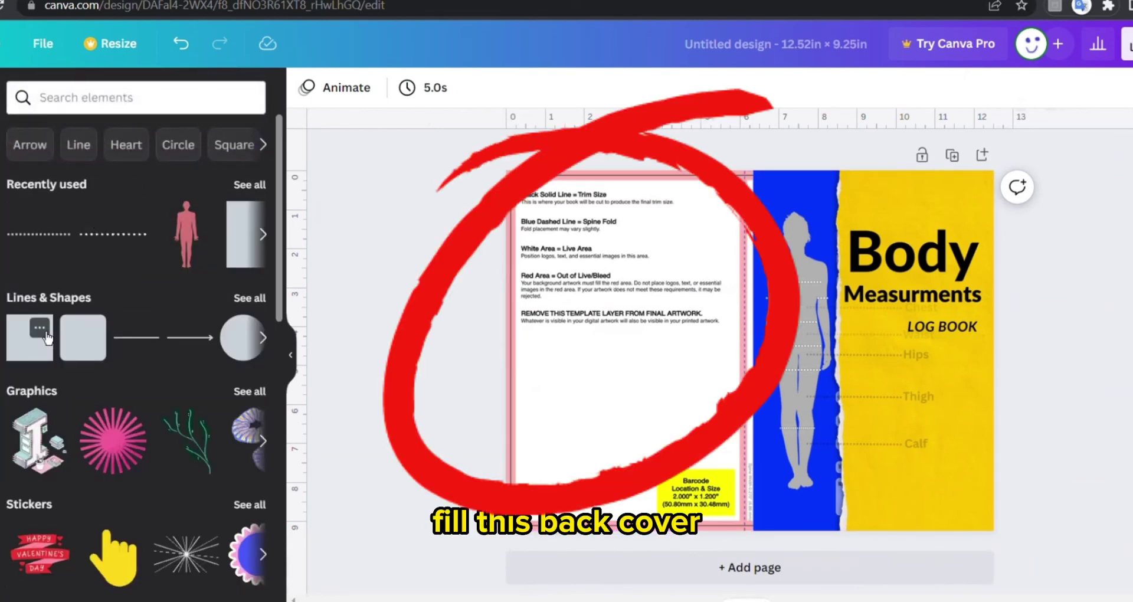
Add a yellow square shape and stretch it over the whole back cover and spine area
click(40, 327)
click(76, 349)
drag(749, 405, 684, 530)
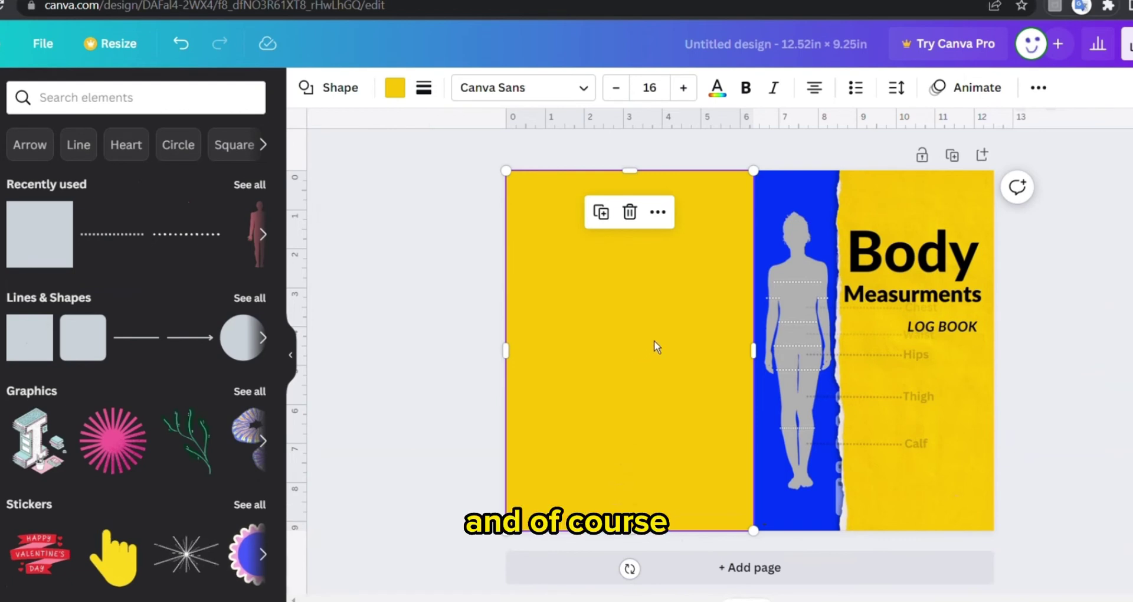
Change the back cover and spine shape's fill to the blue taken from the front cover image
click(396, 88)
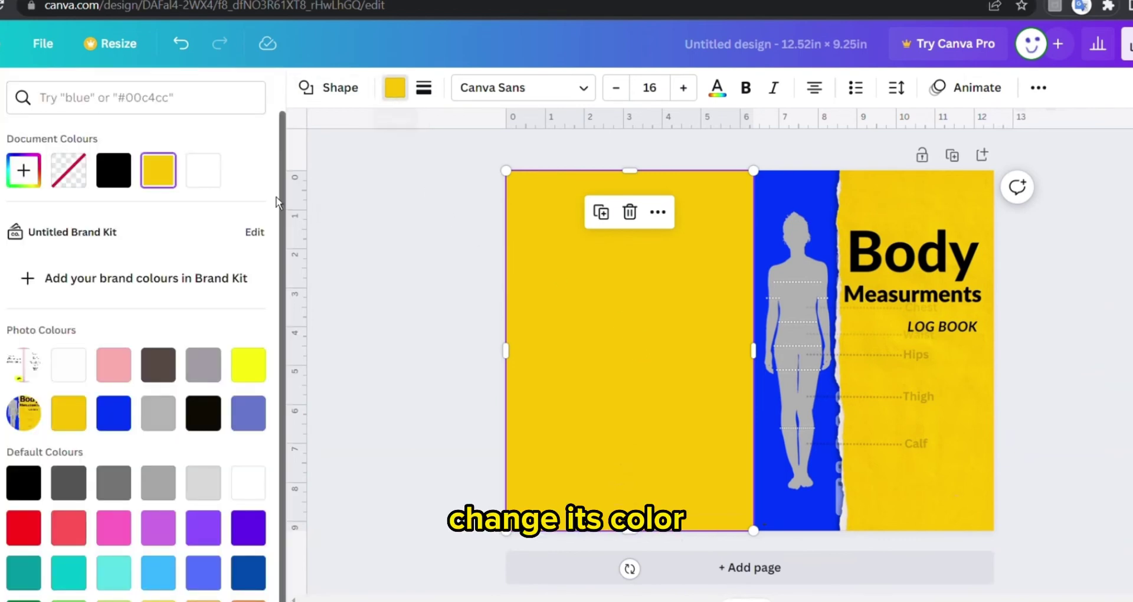
click(125, 429)
click(392, 273)
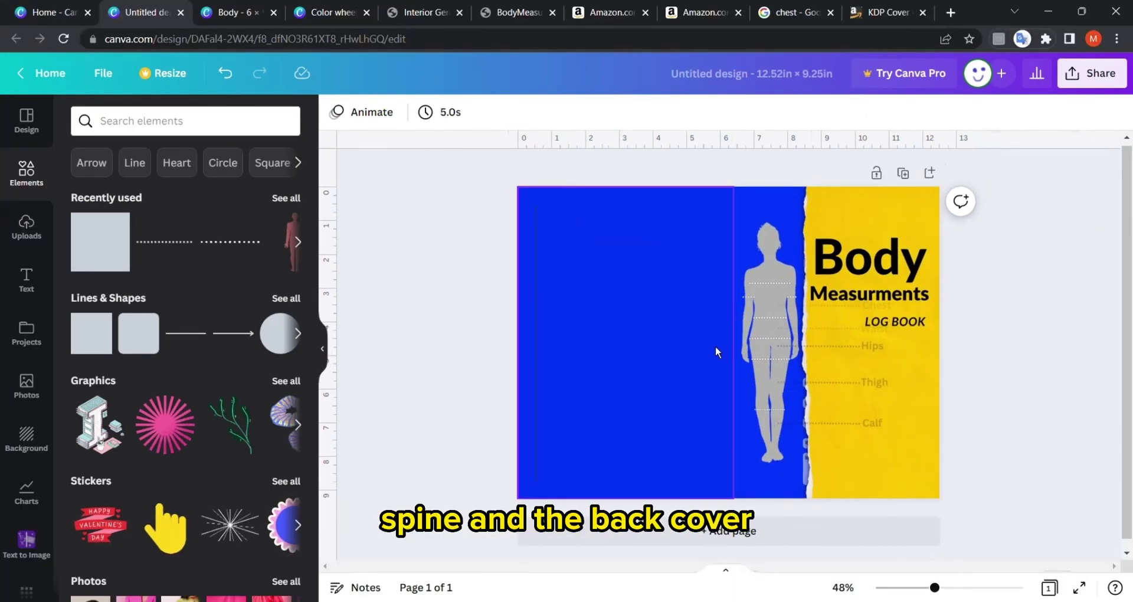
Download the full cover as PDF Print with the RGB (best for digital use) colour profile
click(1118, 82)
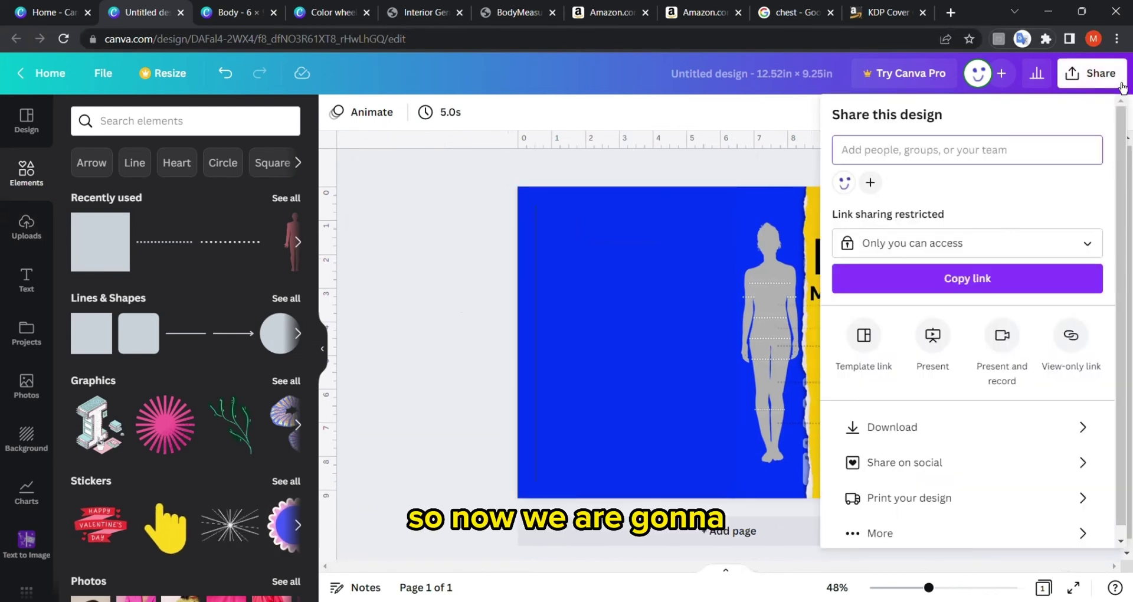
click(892, 427)
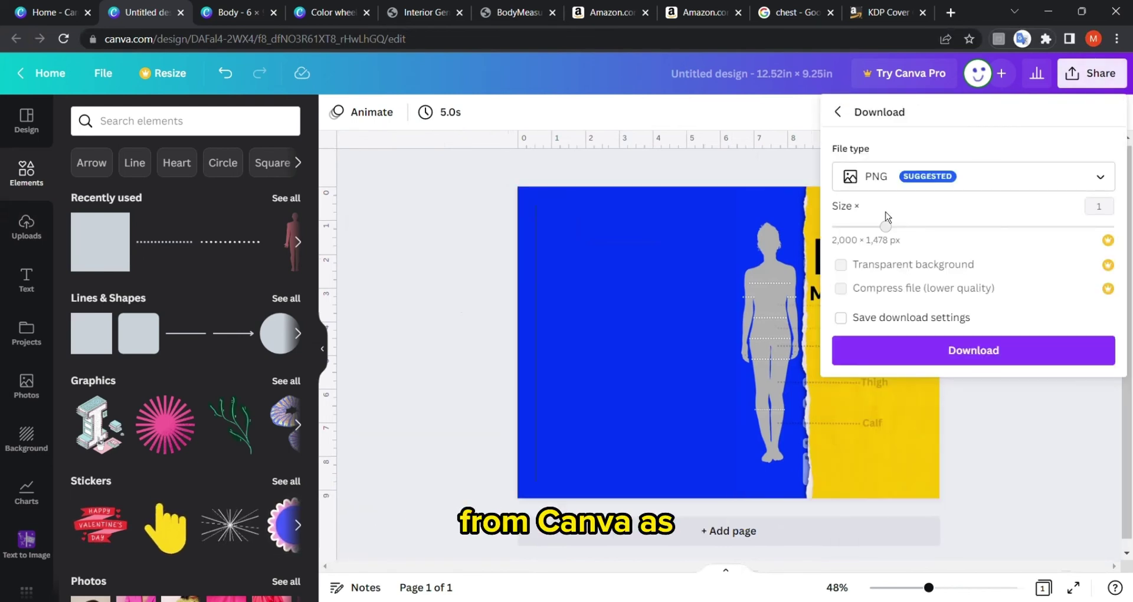
click(911, 176)
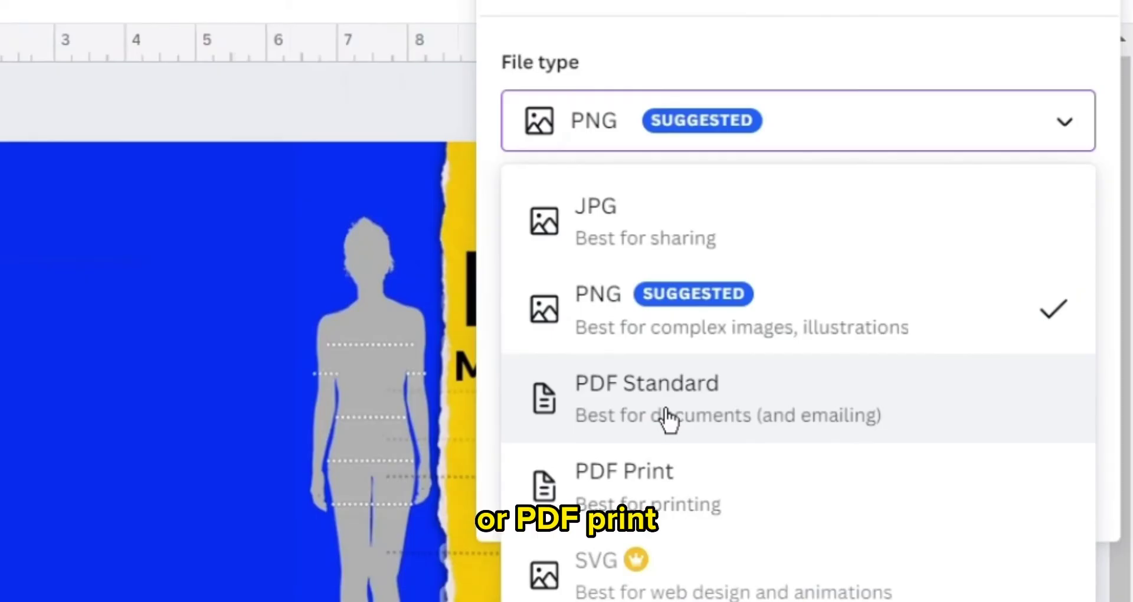
click(663, 475)
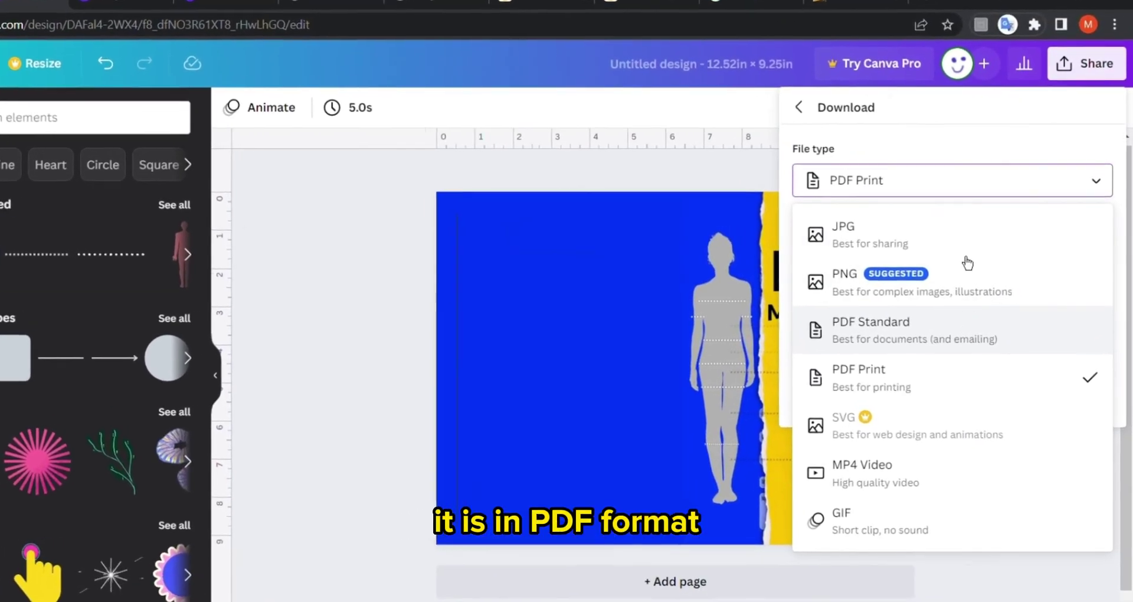
click(957, 335)
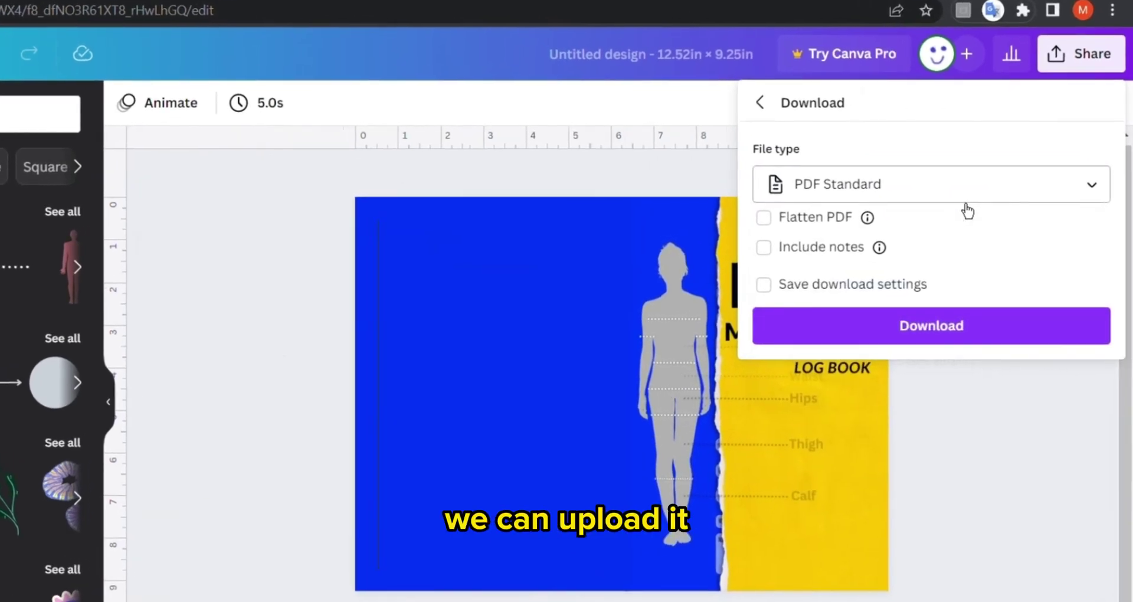
click(943, 182)
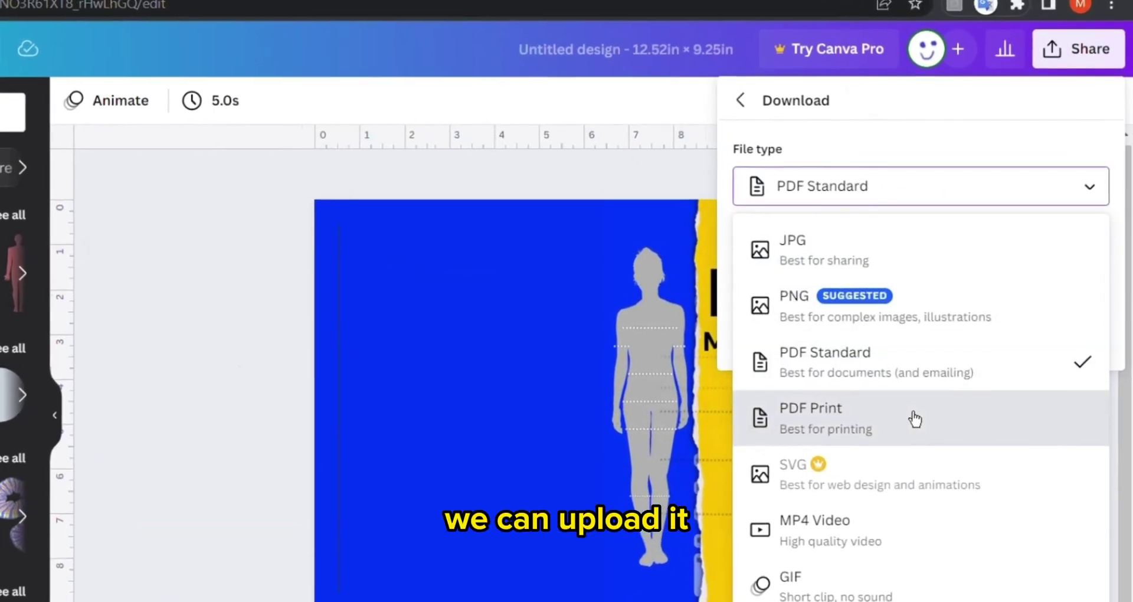
click(915, 419)
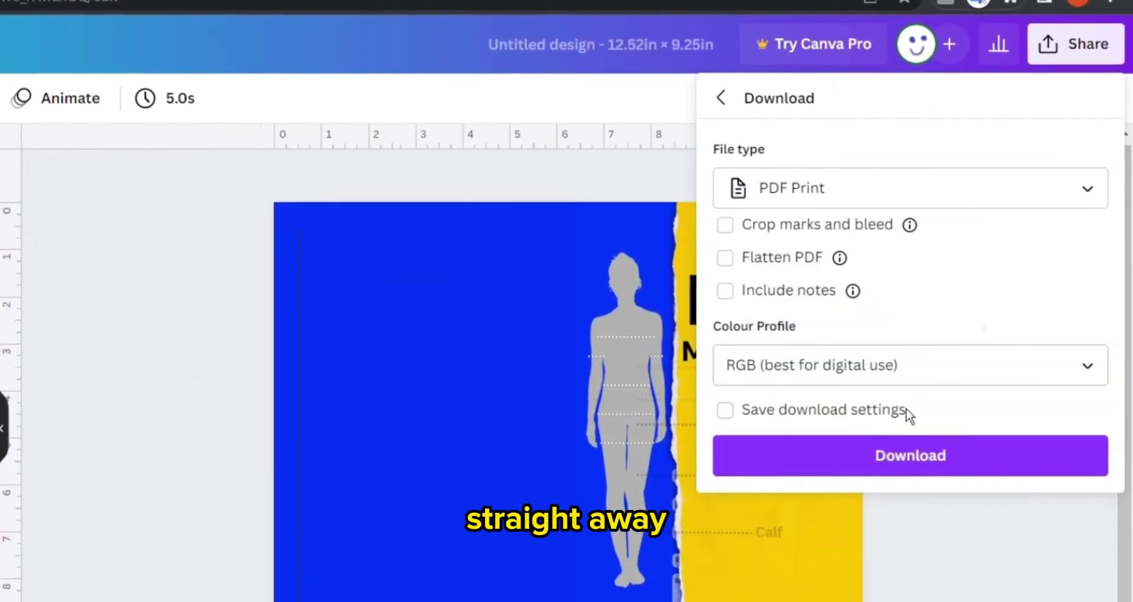
click(940, 369)
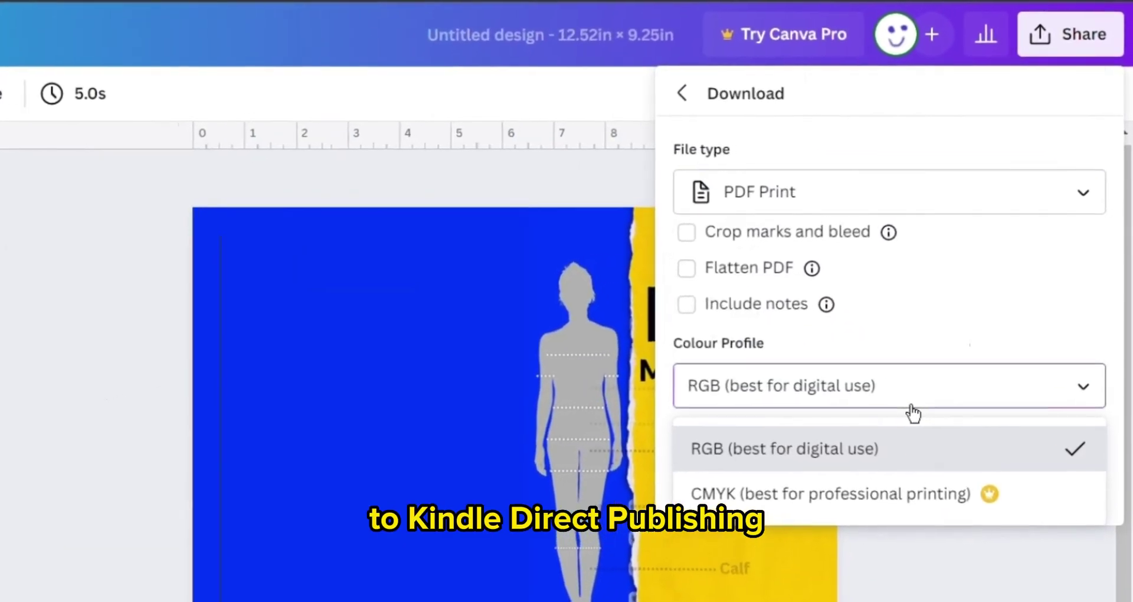
click(922, 401)
click(909, 477)
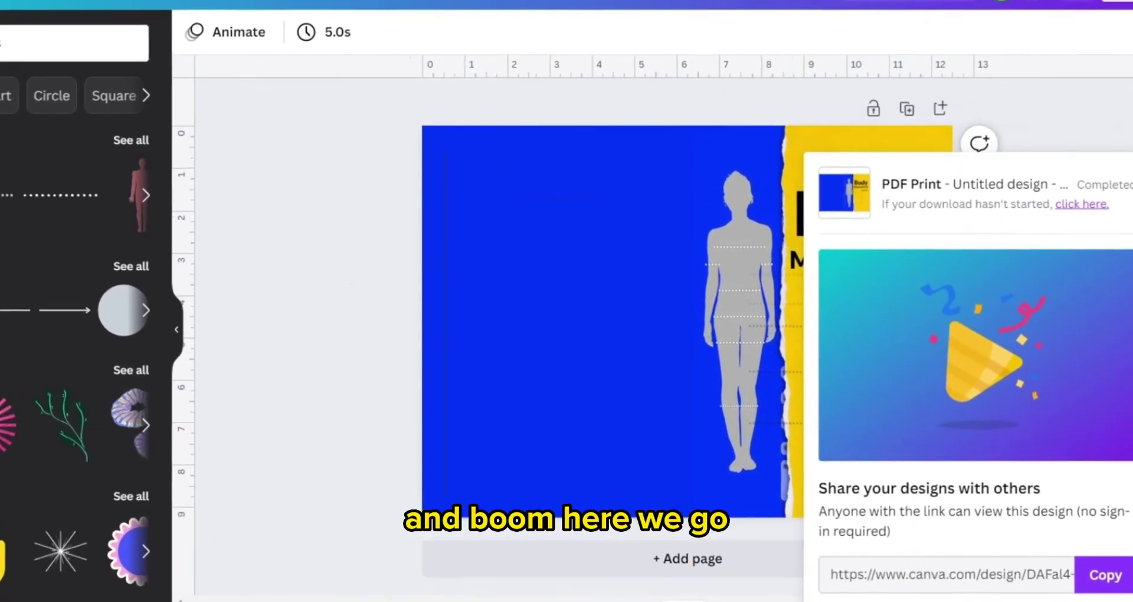
Return to the 6 × 9 in Body design and view its whole front cover
click(332, 285)
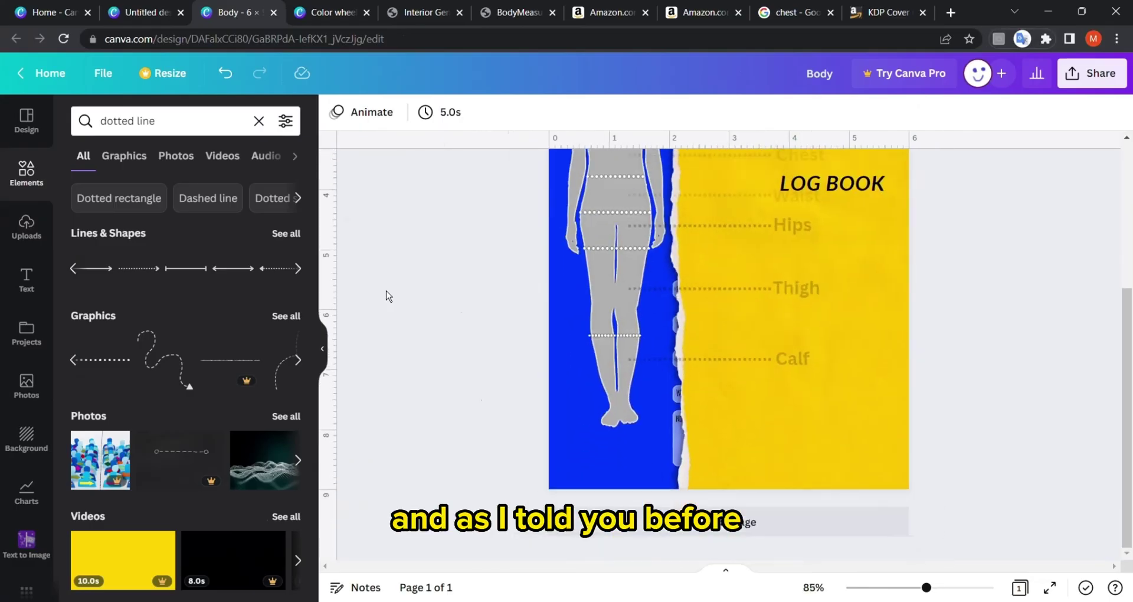
scroll(388, 295, down, 4)
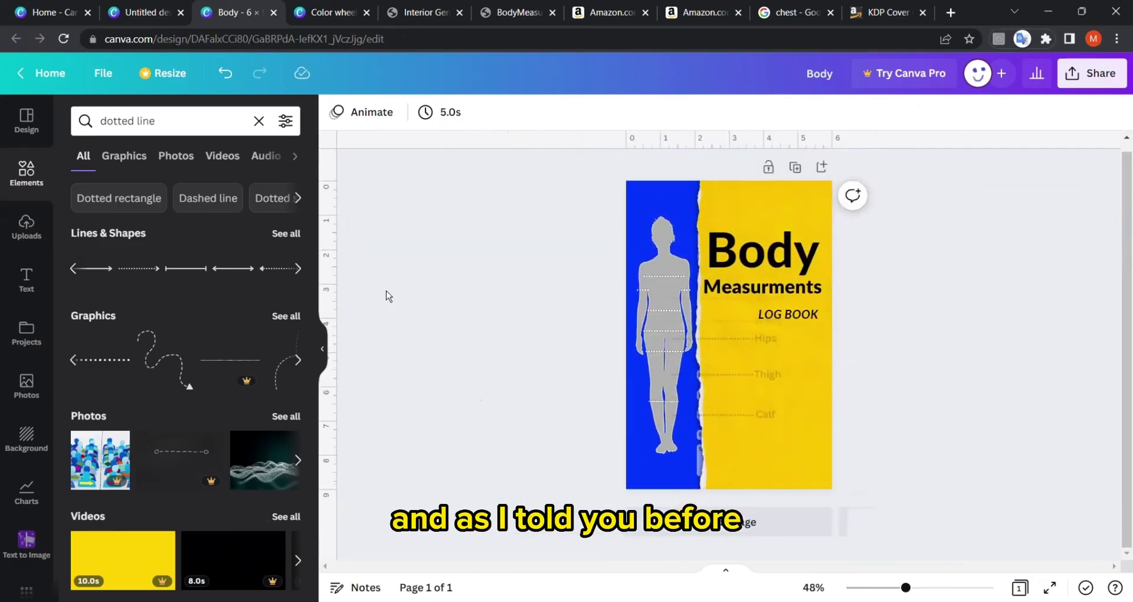